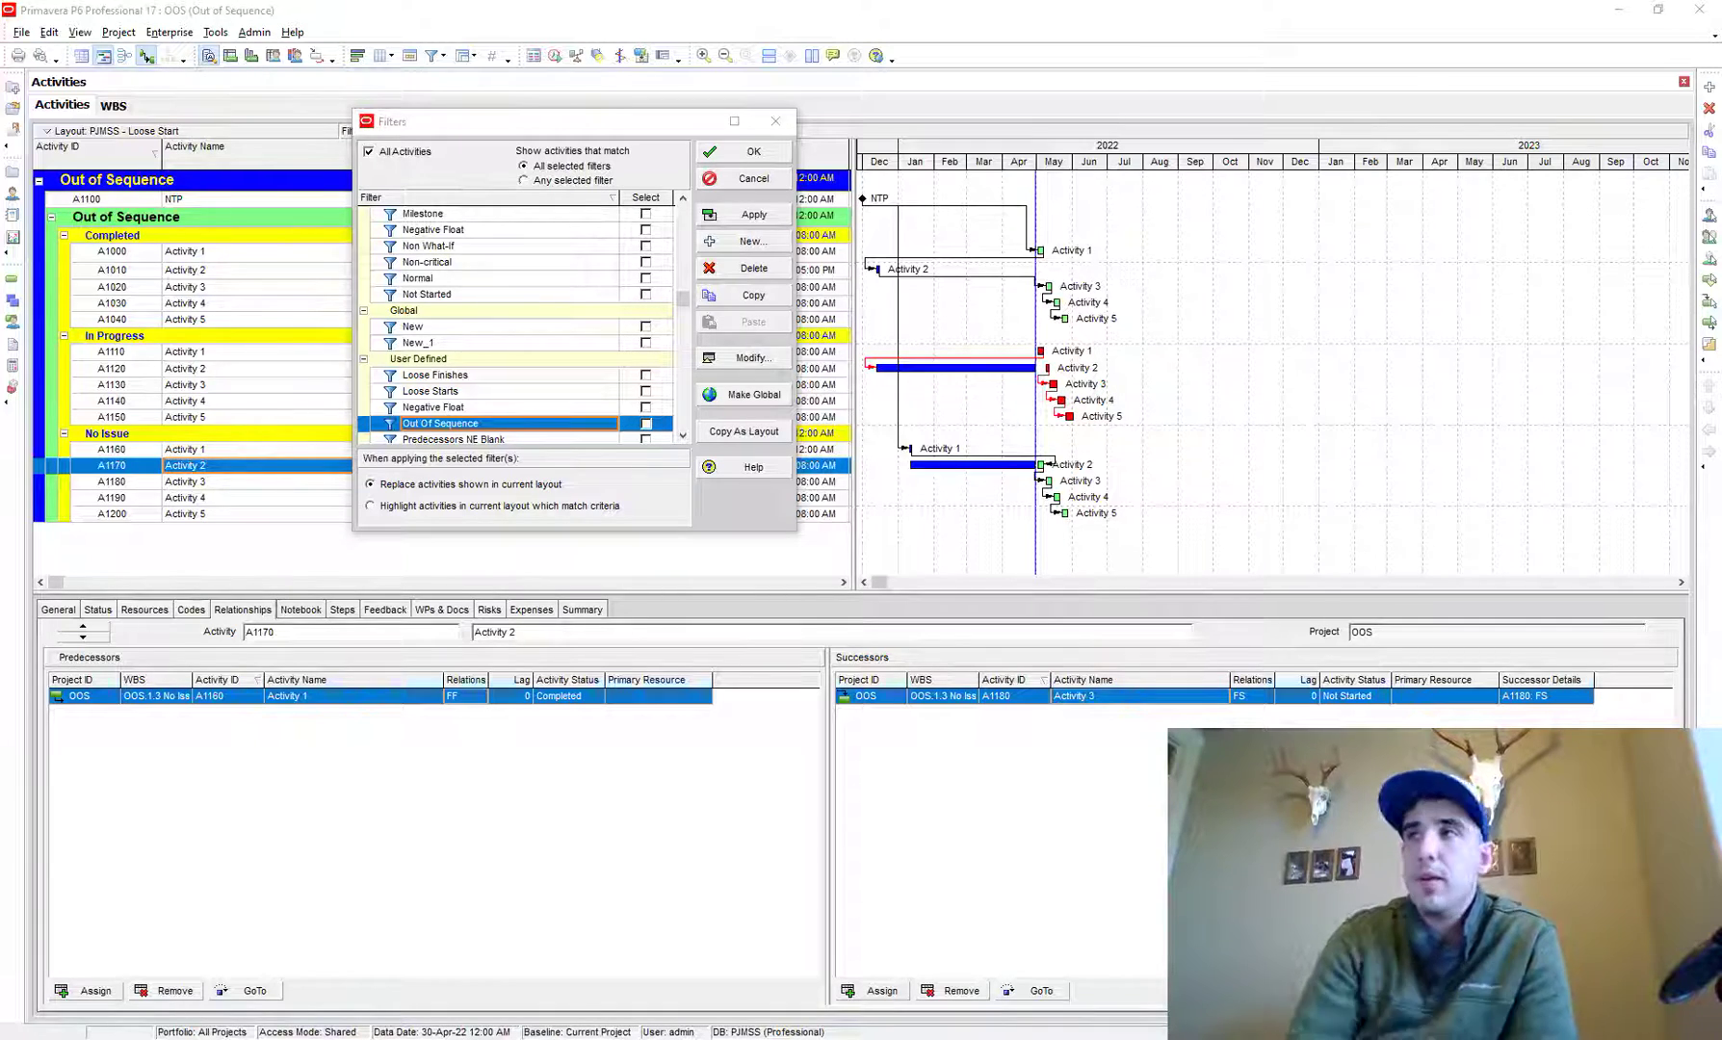
Step: Close the Filters dialog, keeping All Activities displayed
left_click(756, 151)
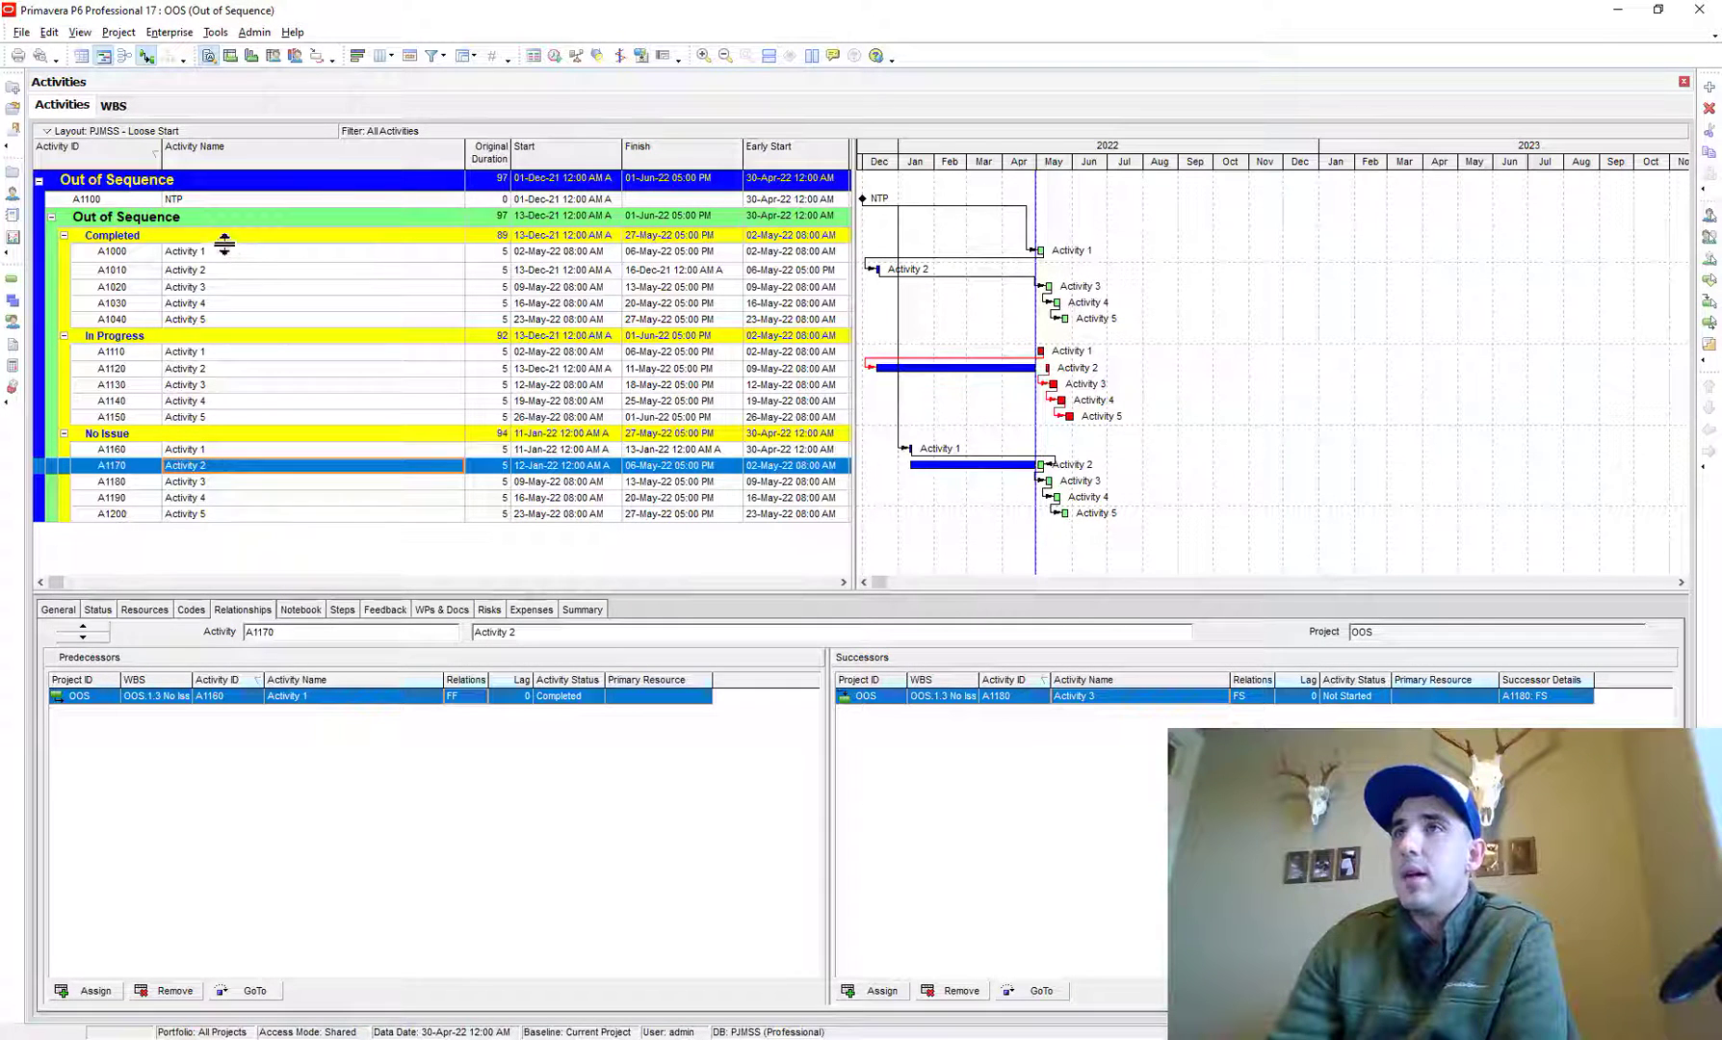
Step: Inspect the relationships of activities A1010, A1120 and A1170
left_click(208, 271)
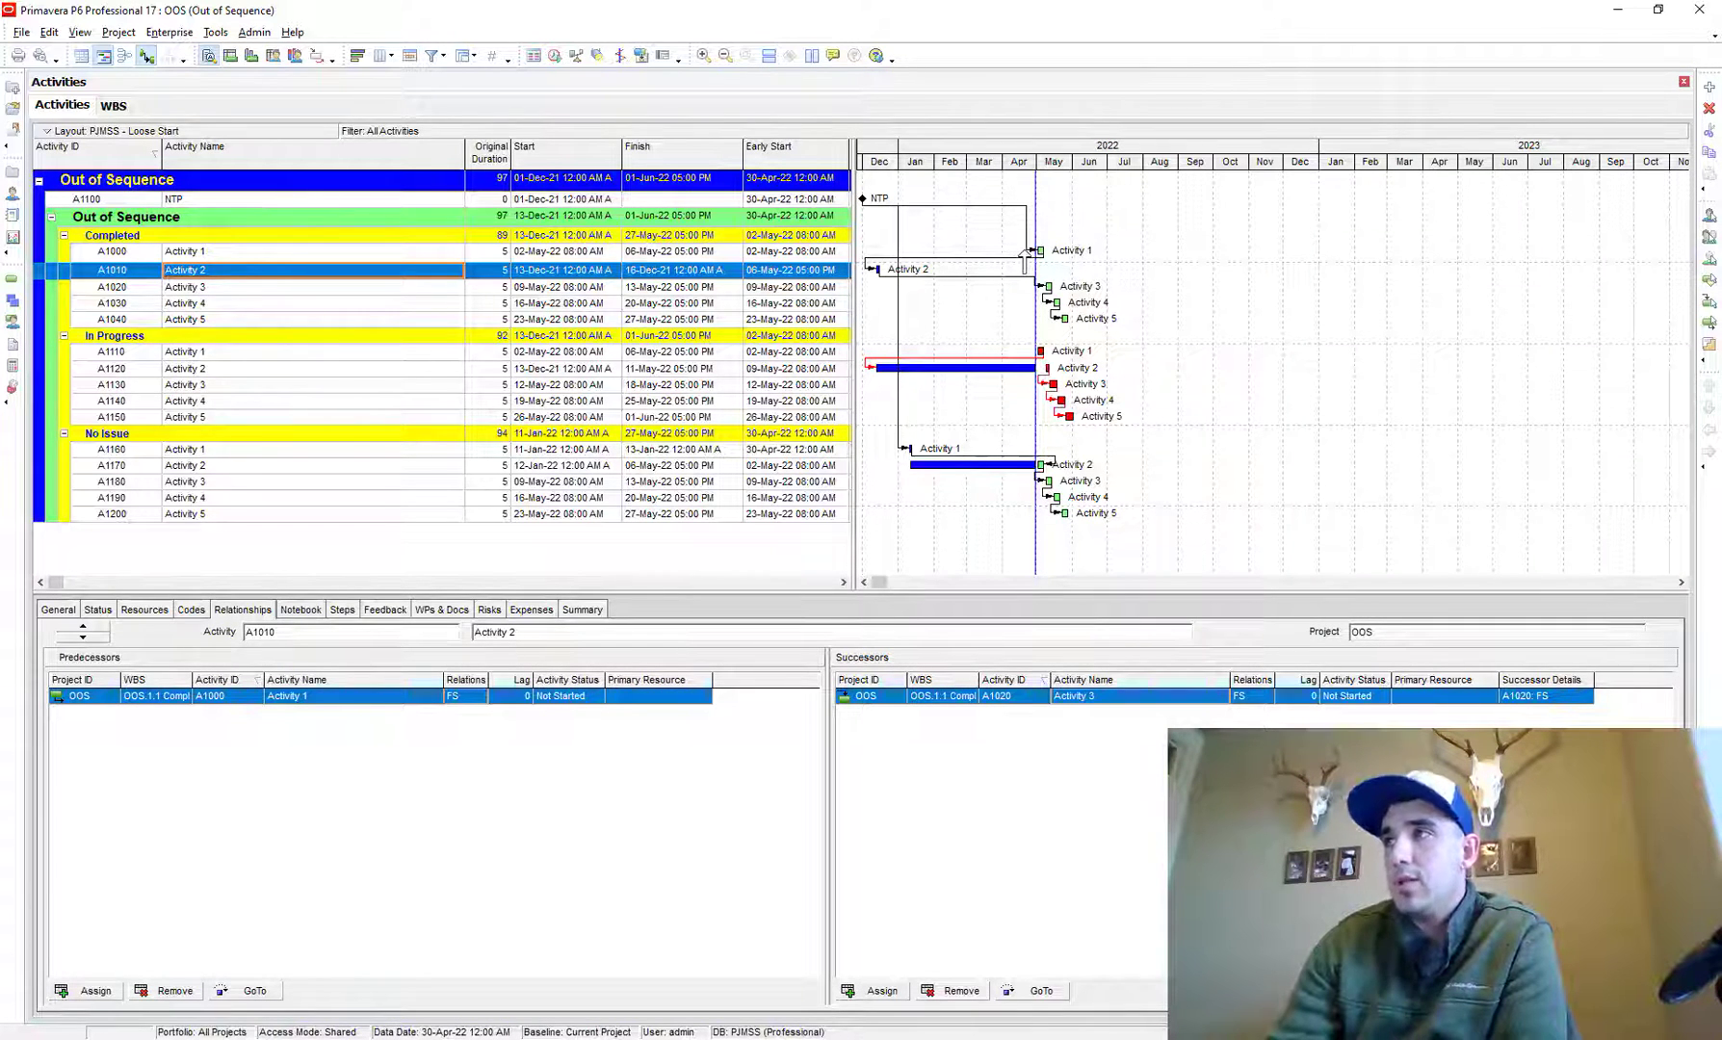
left_click(1052, 370)
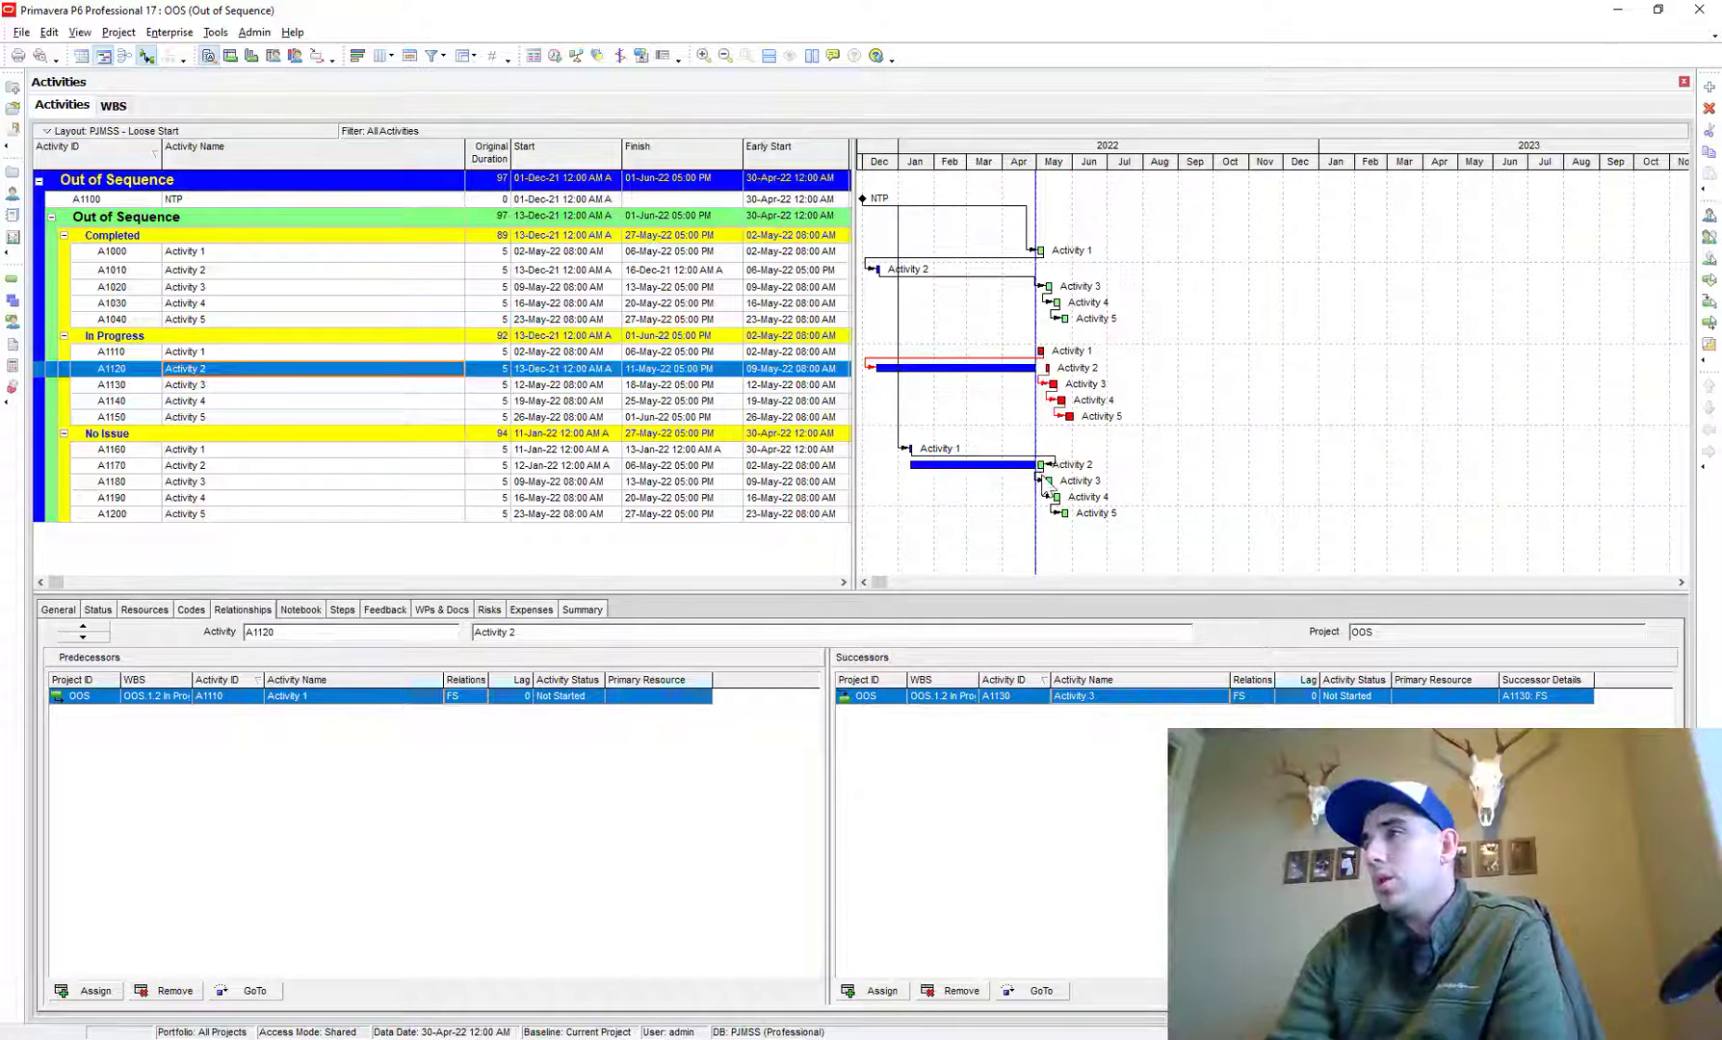
left_click(1038, 465)
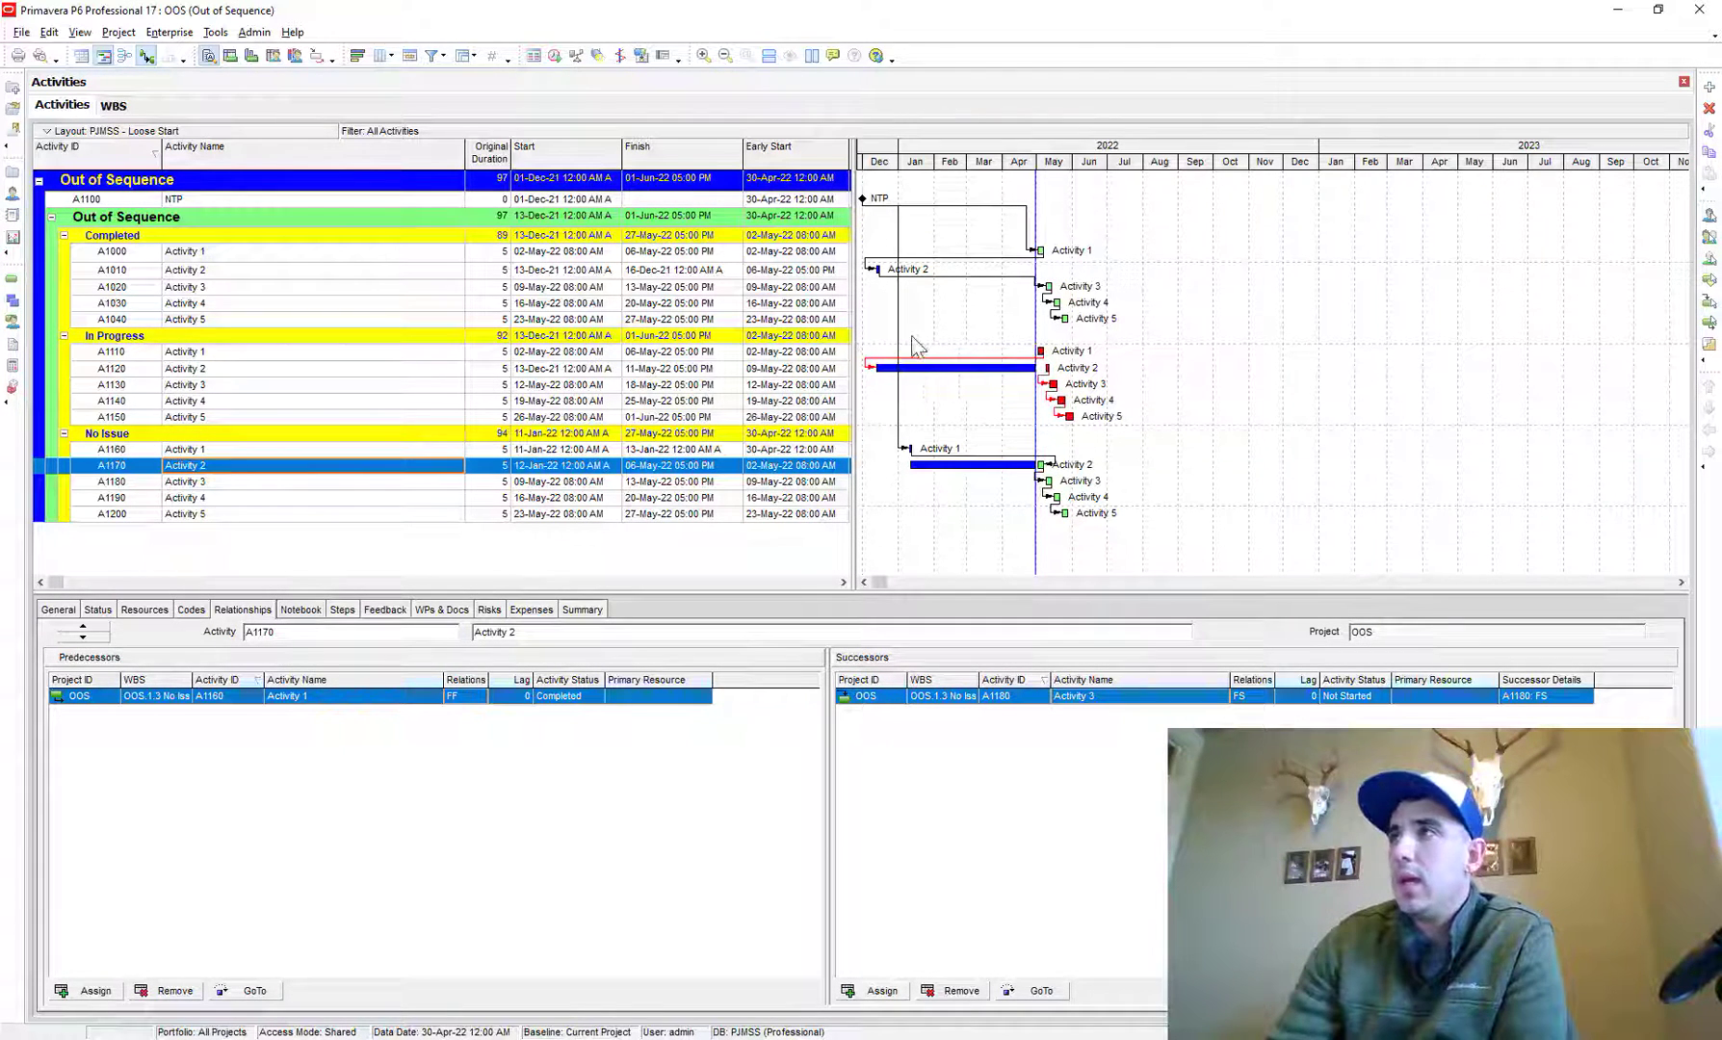
left_click_drag(856, 326, 855, 327)
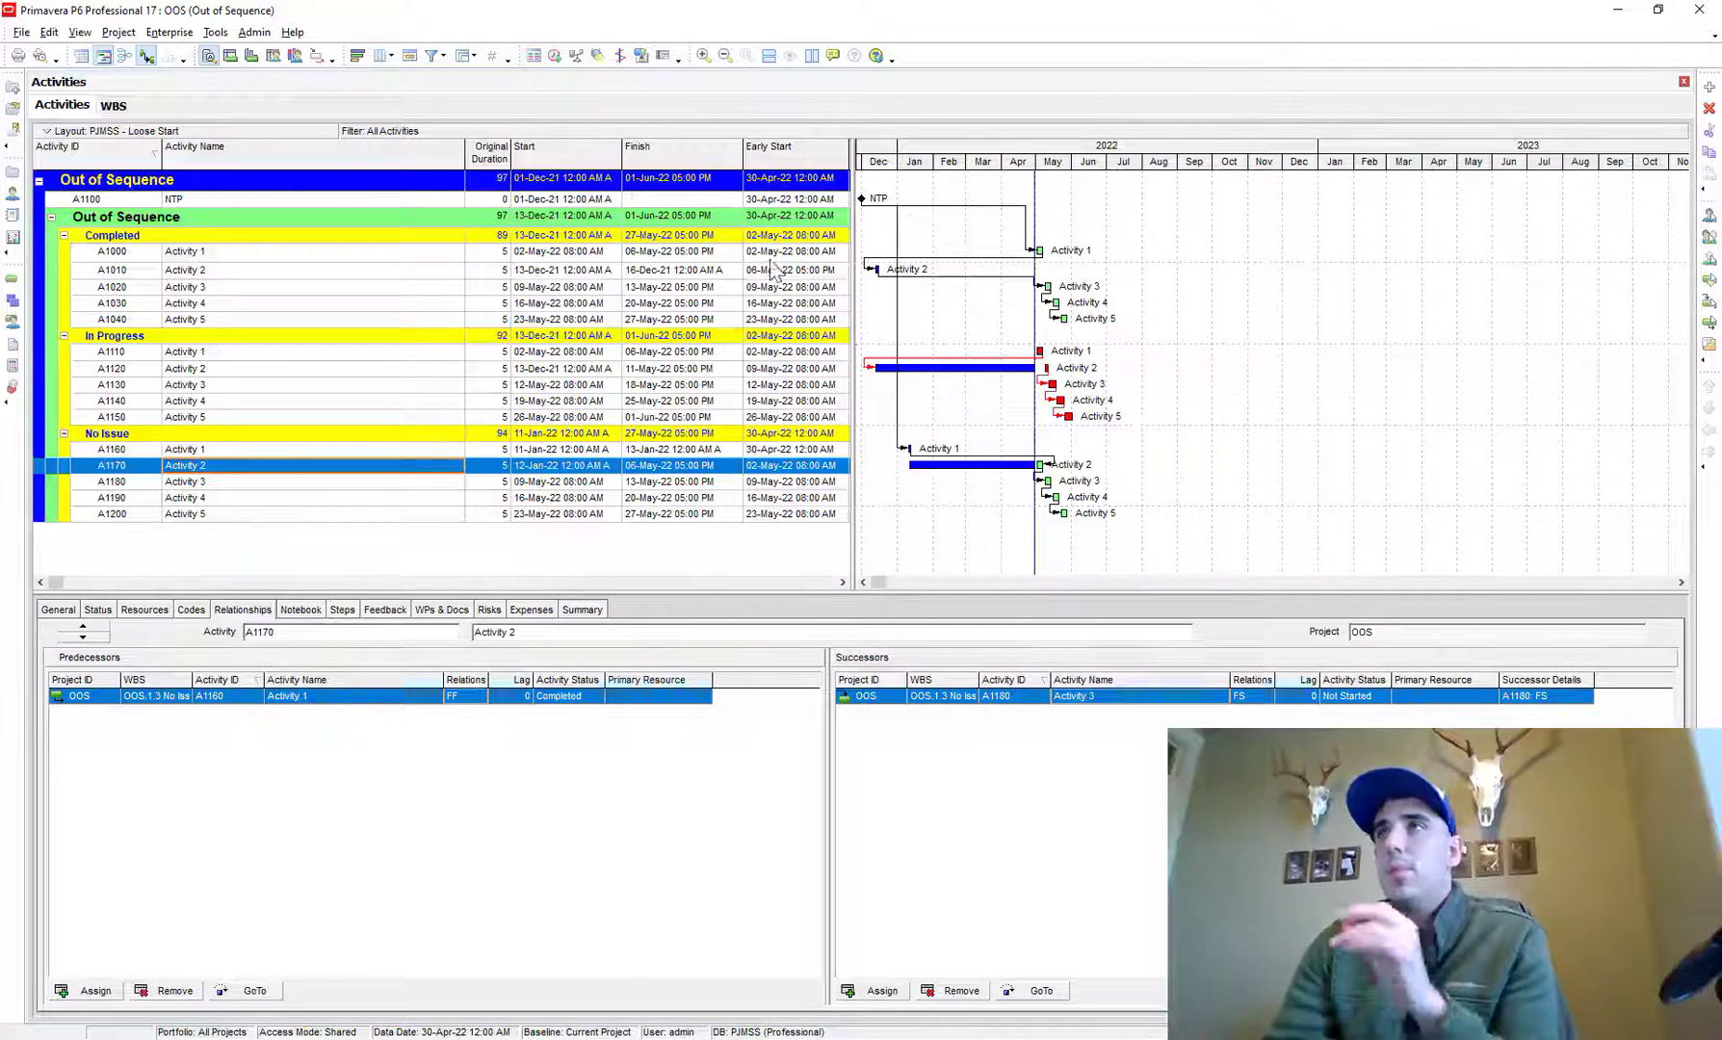
left_click(435, 60)
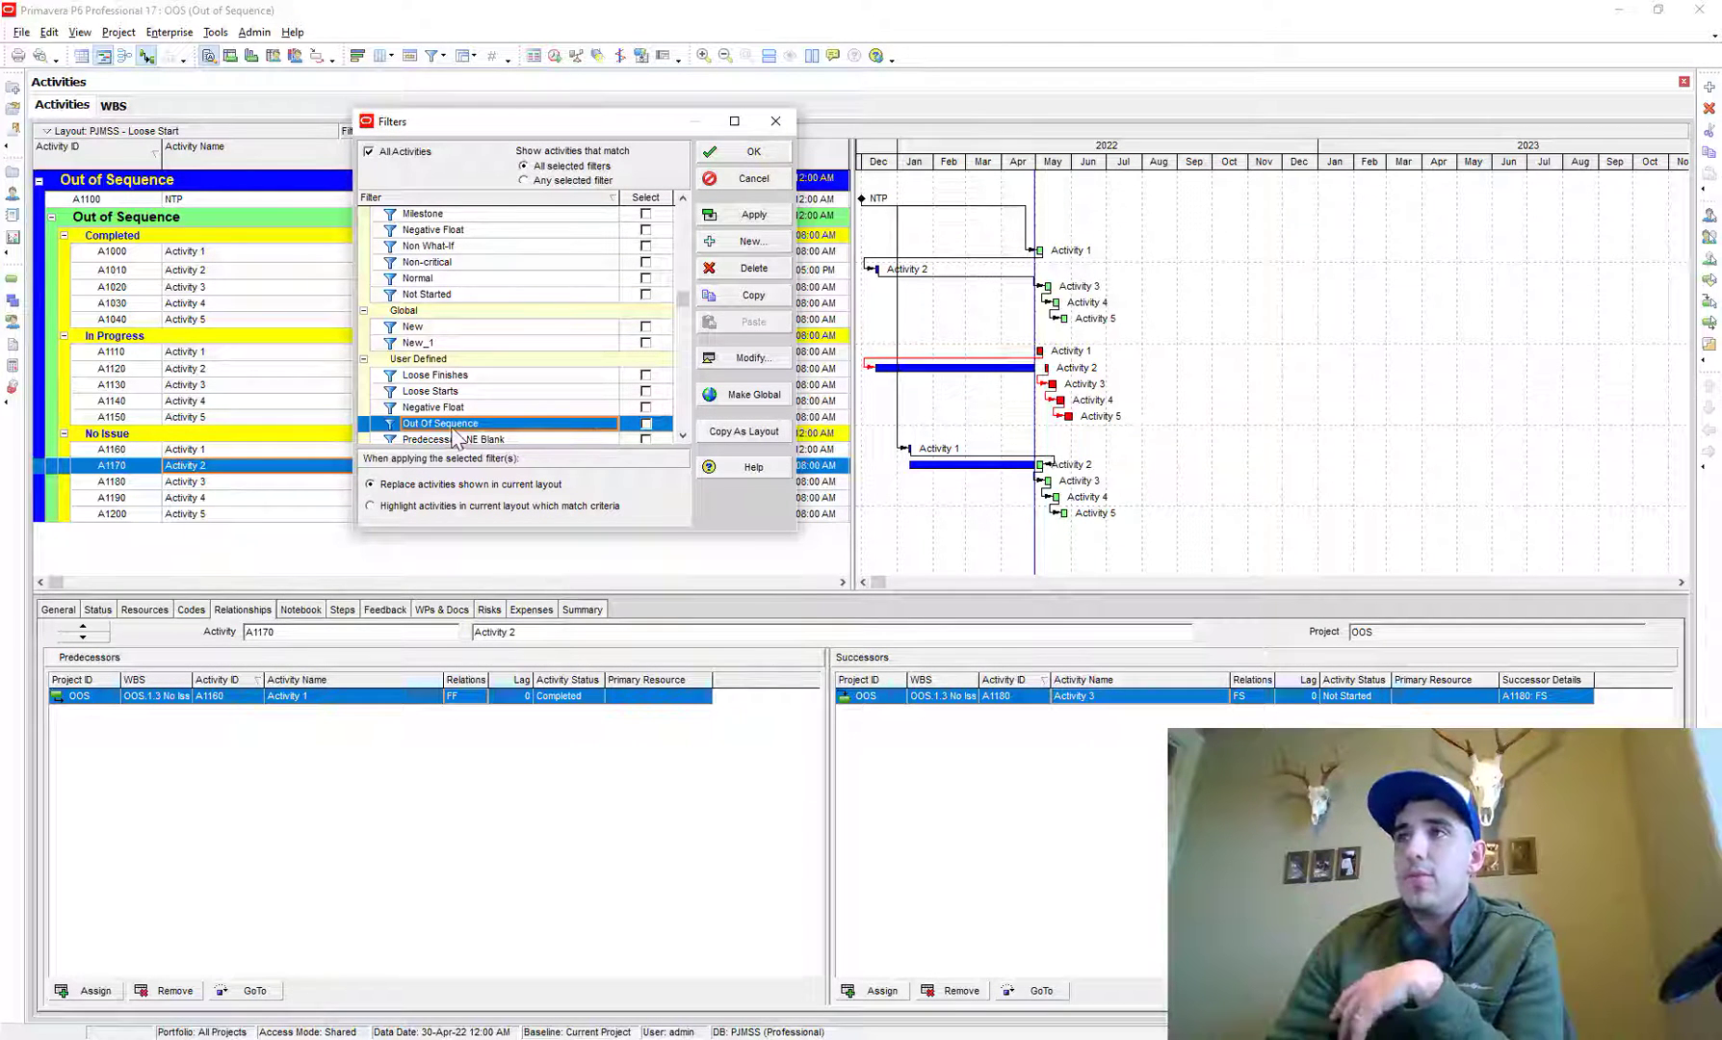
Step: Make the Out Of Sequence filter's first condition Remaining Early Start is not equal to DD
left_click(647, 424)
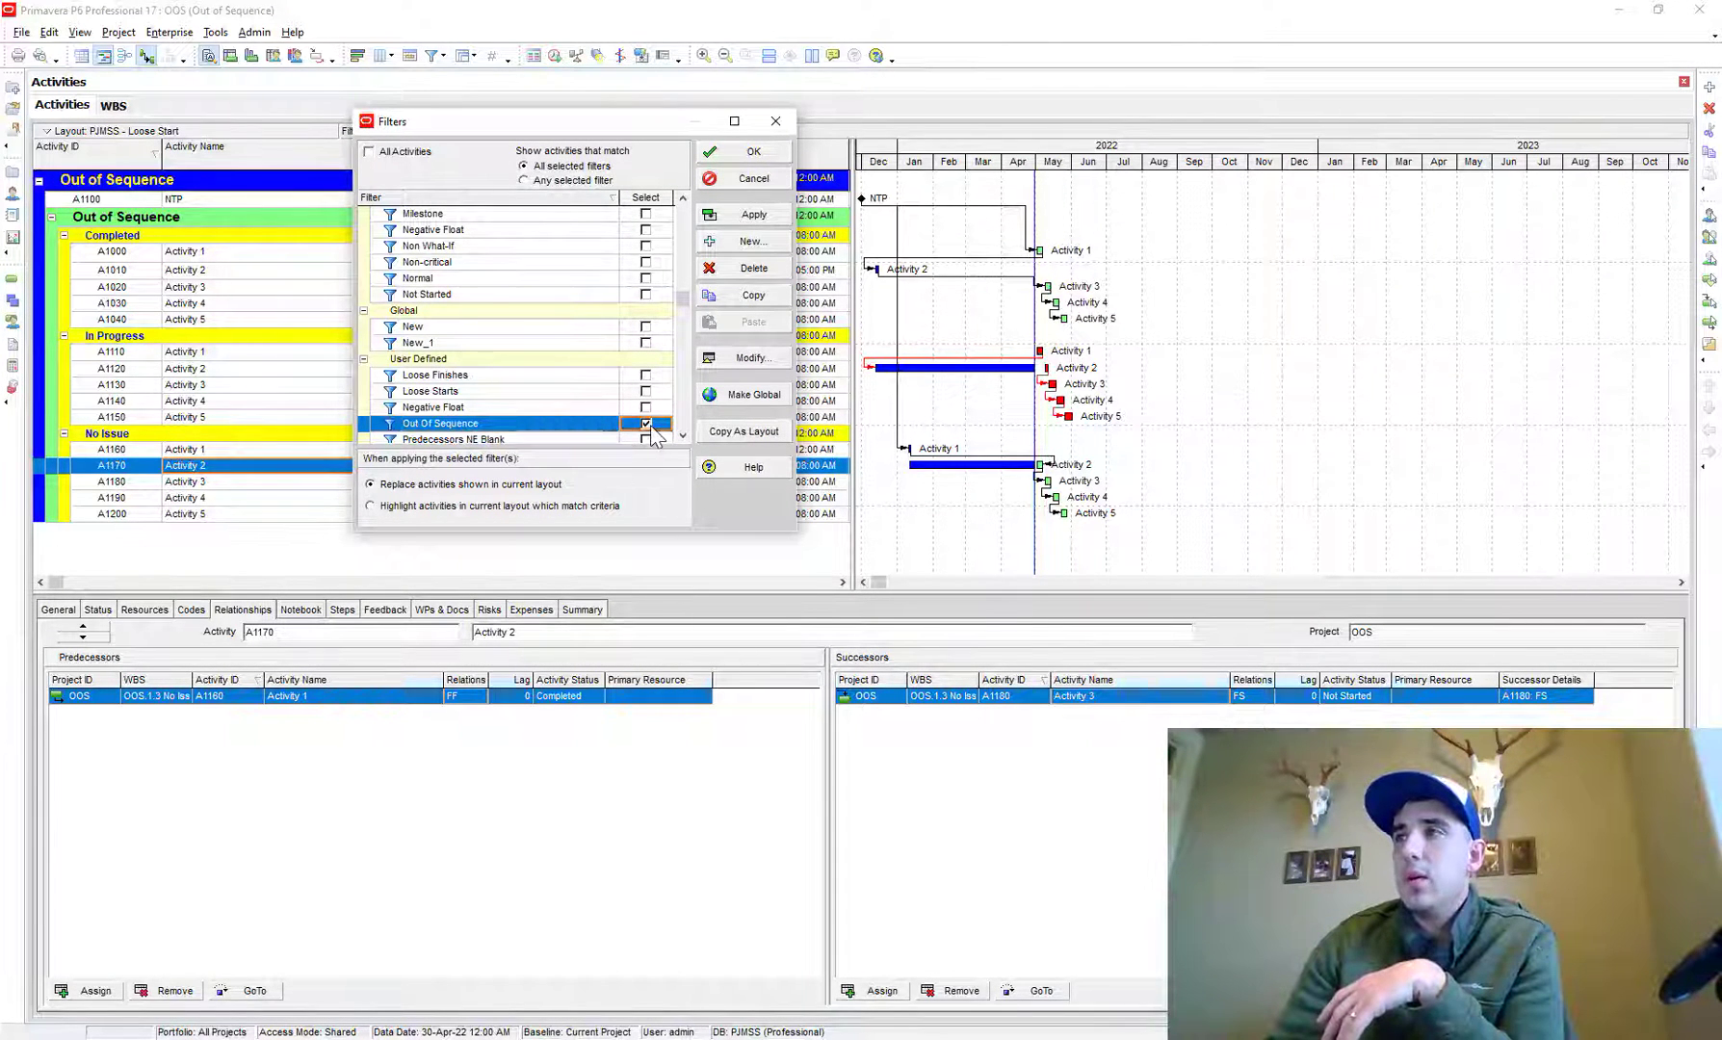
left_click(753, 358)
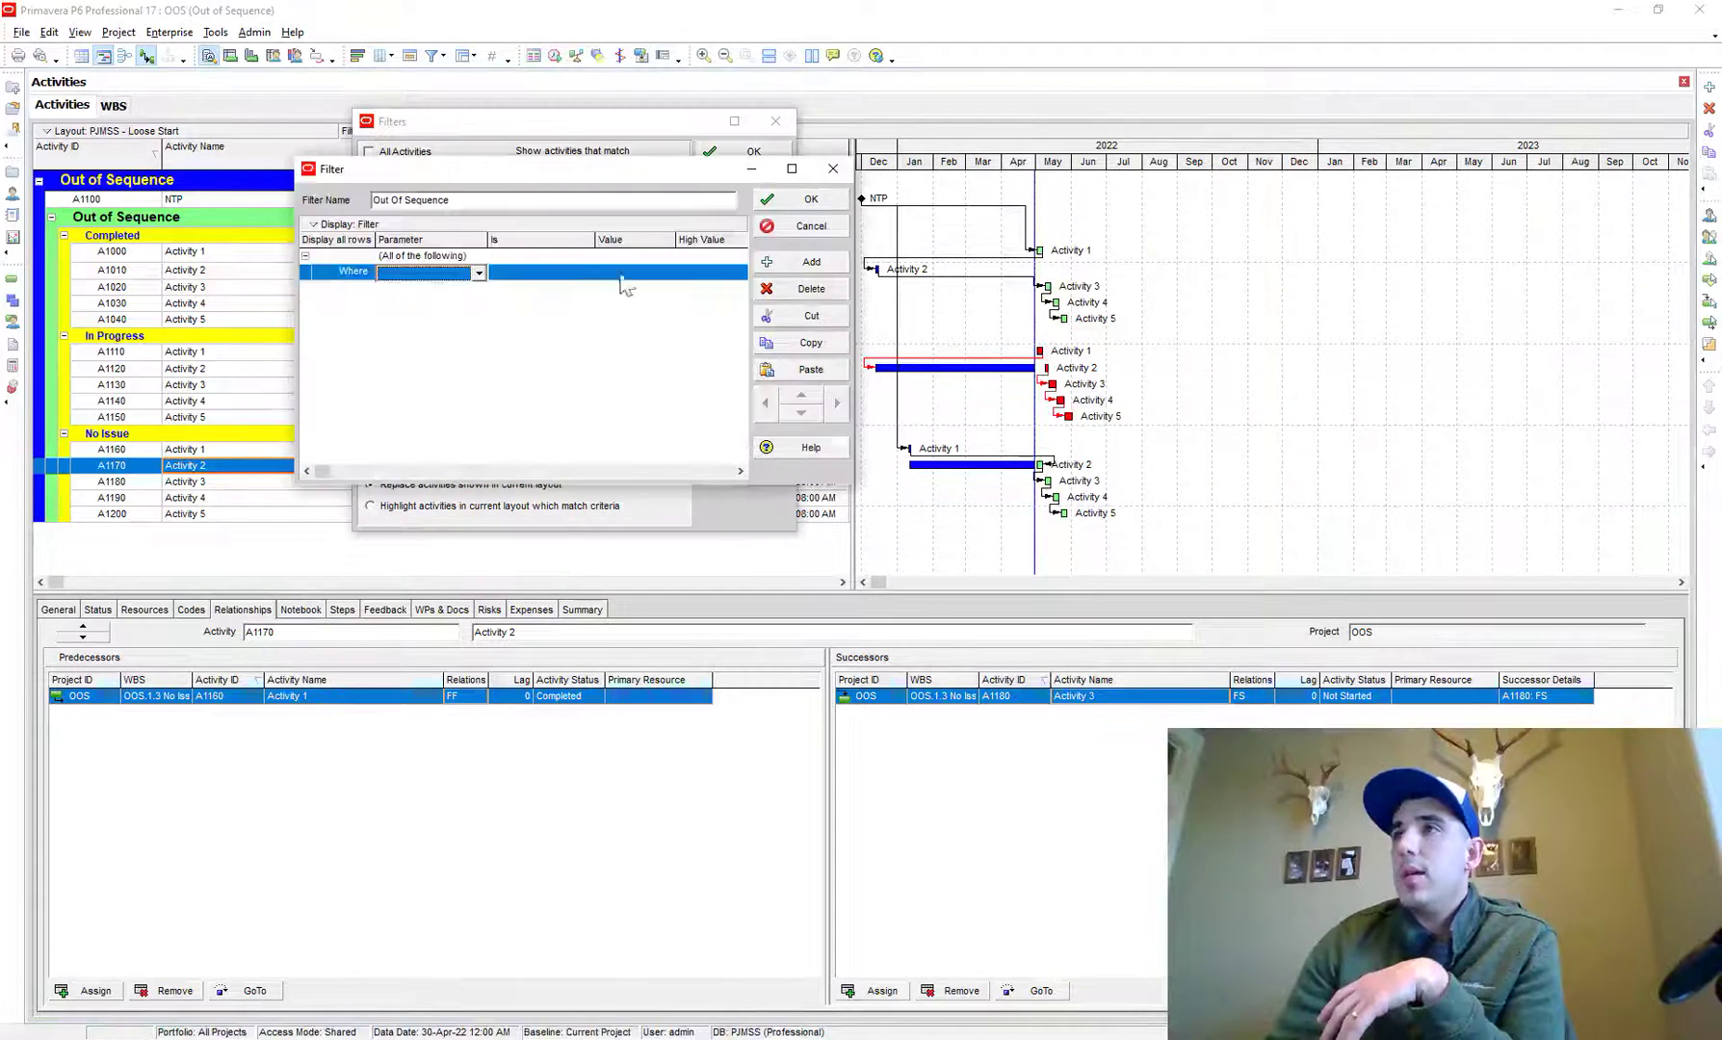
left_click(435, 274)
type("rem")
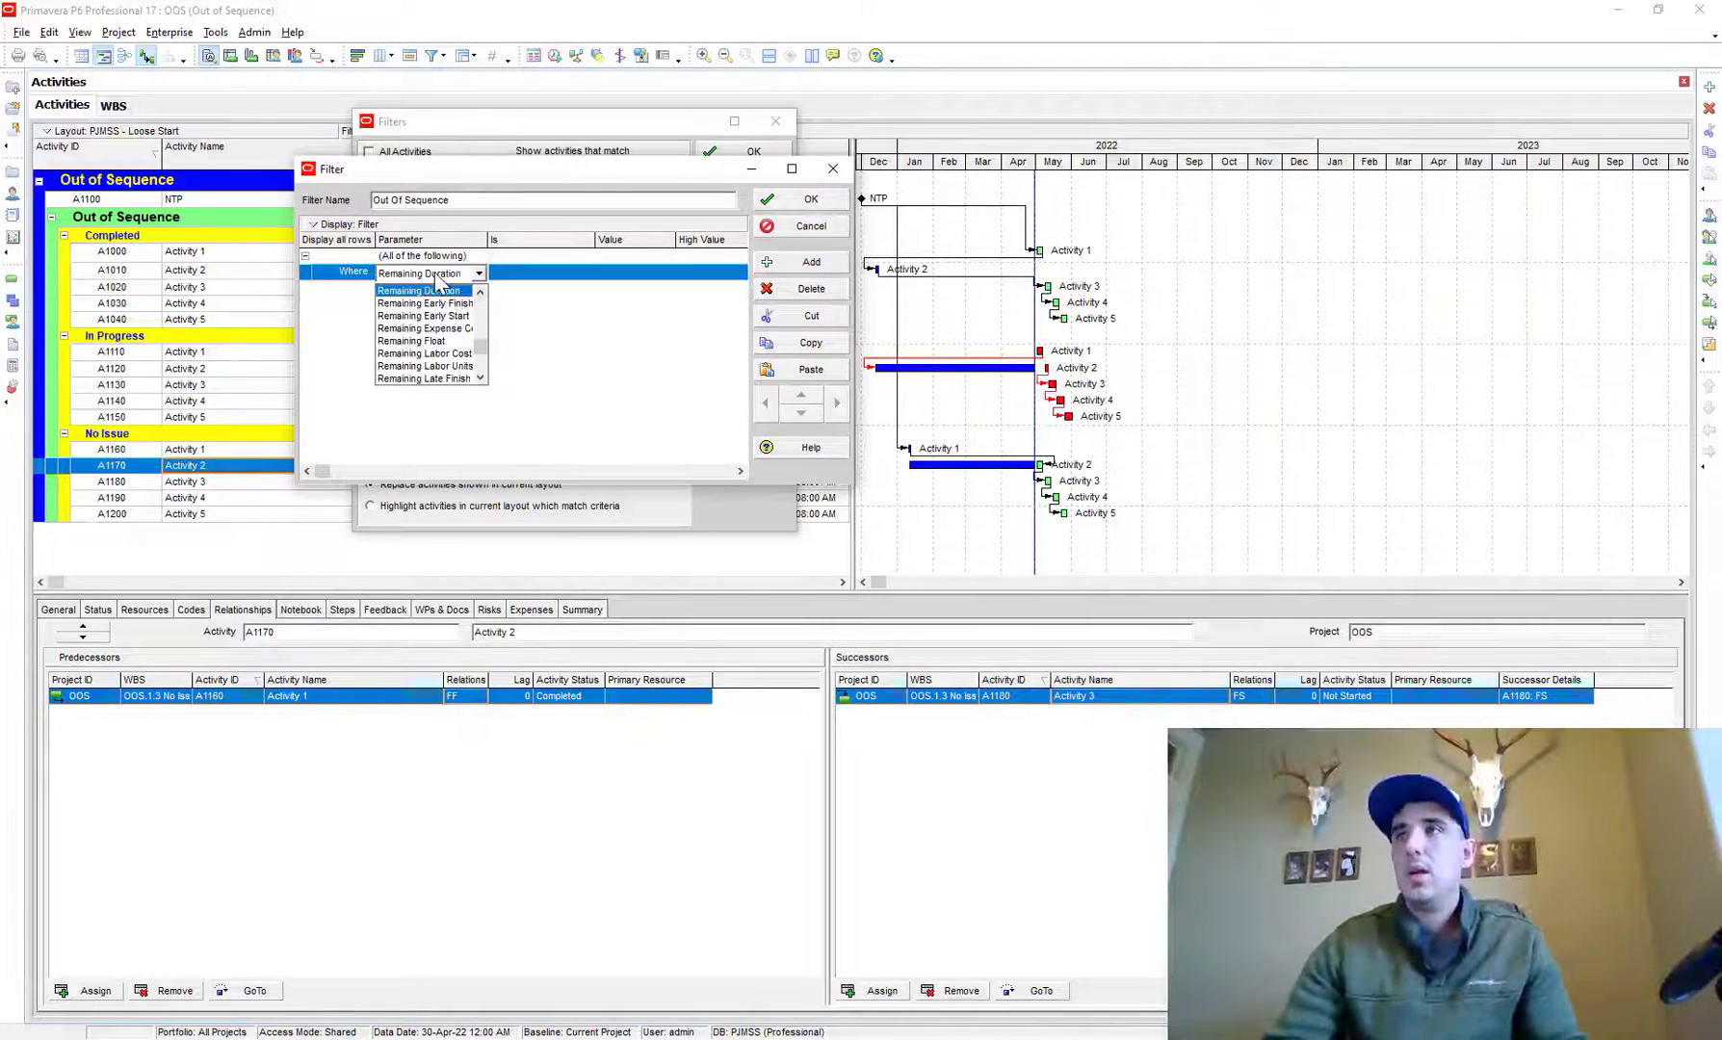
left_click(438, 318)
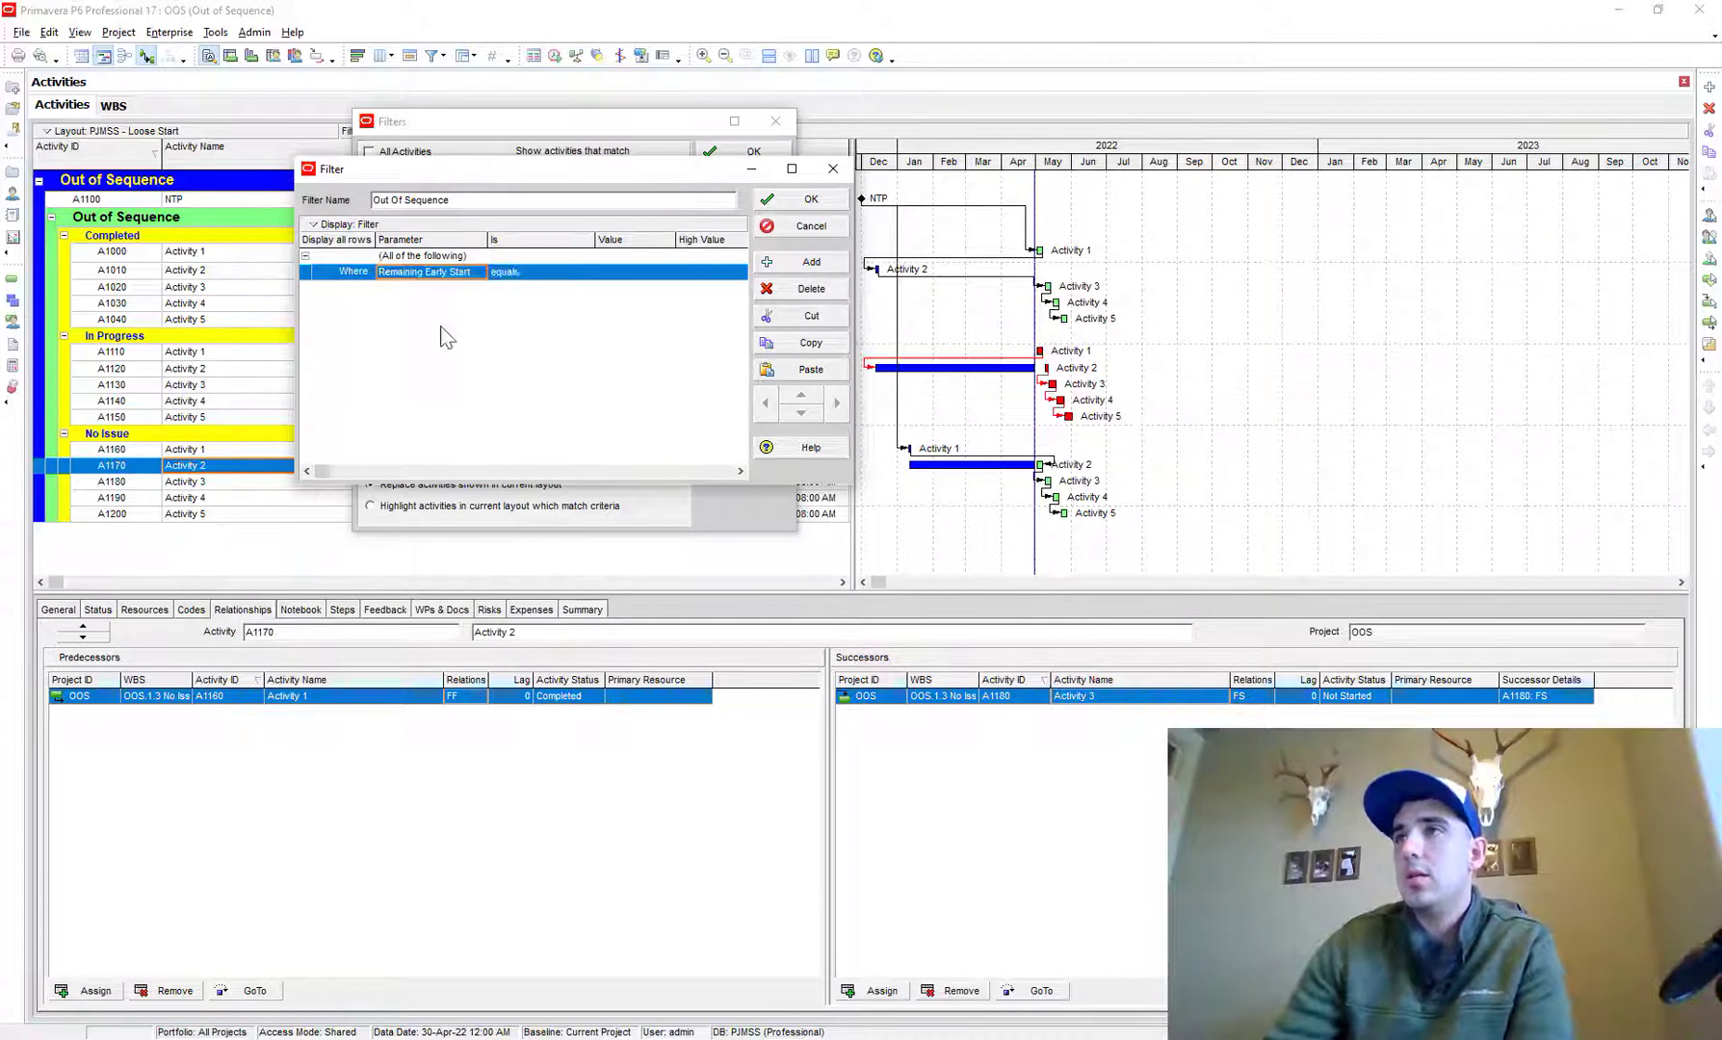
left_click(538, 278)
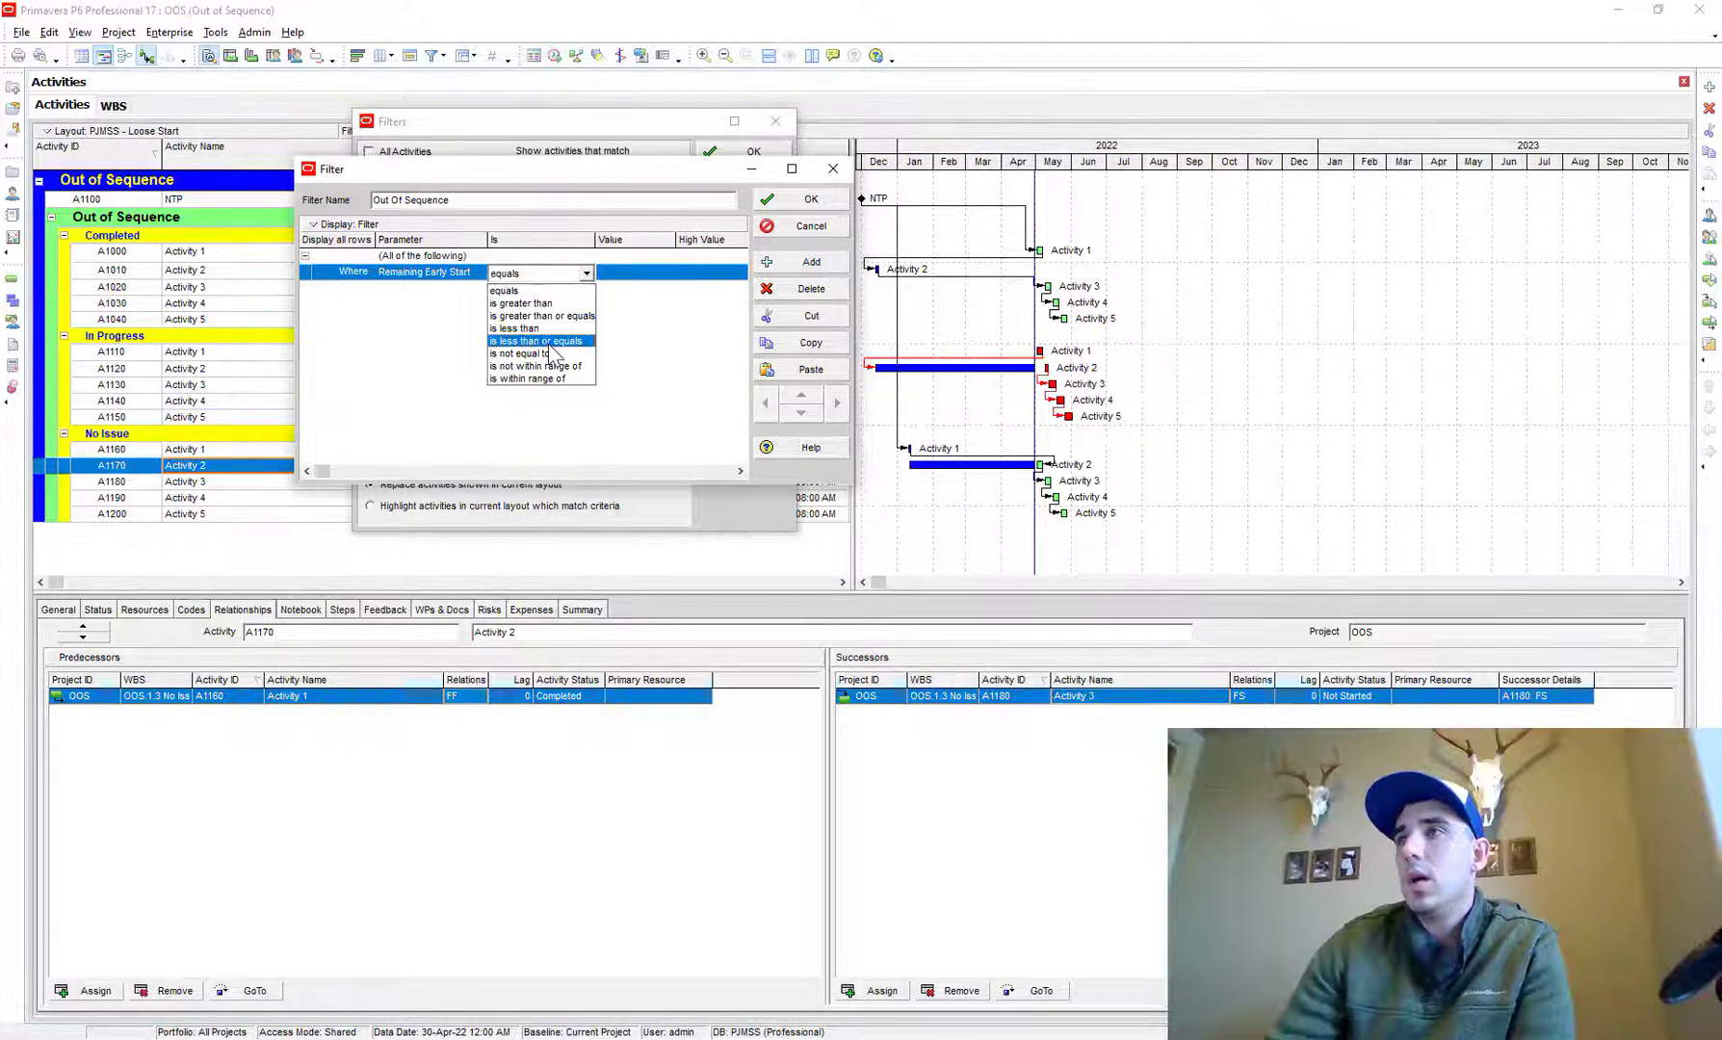
left_click(539, 354)
left_click(627, 271)
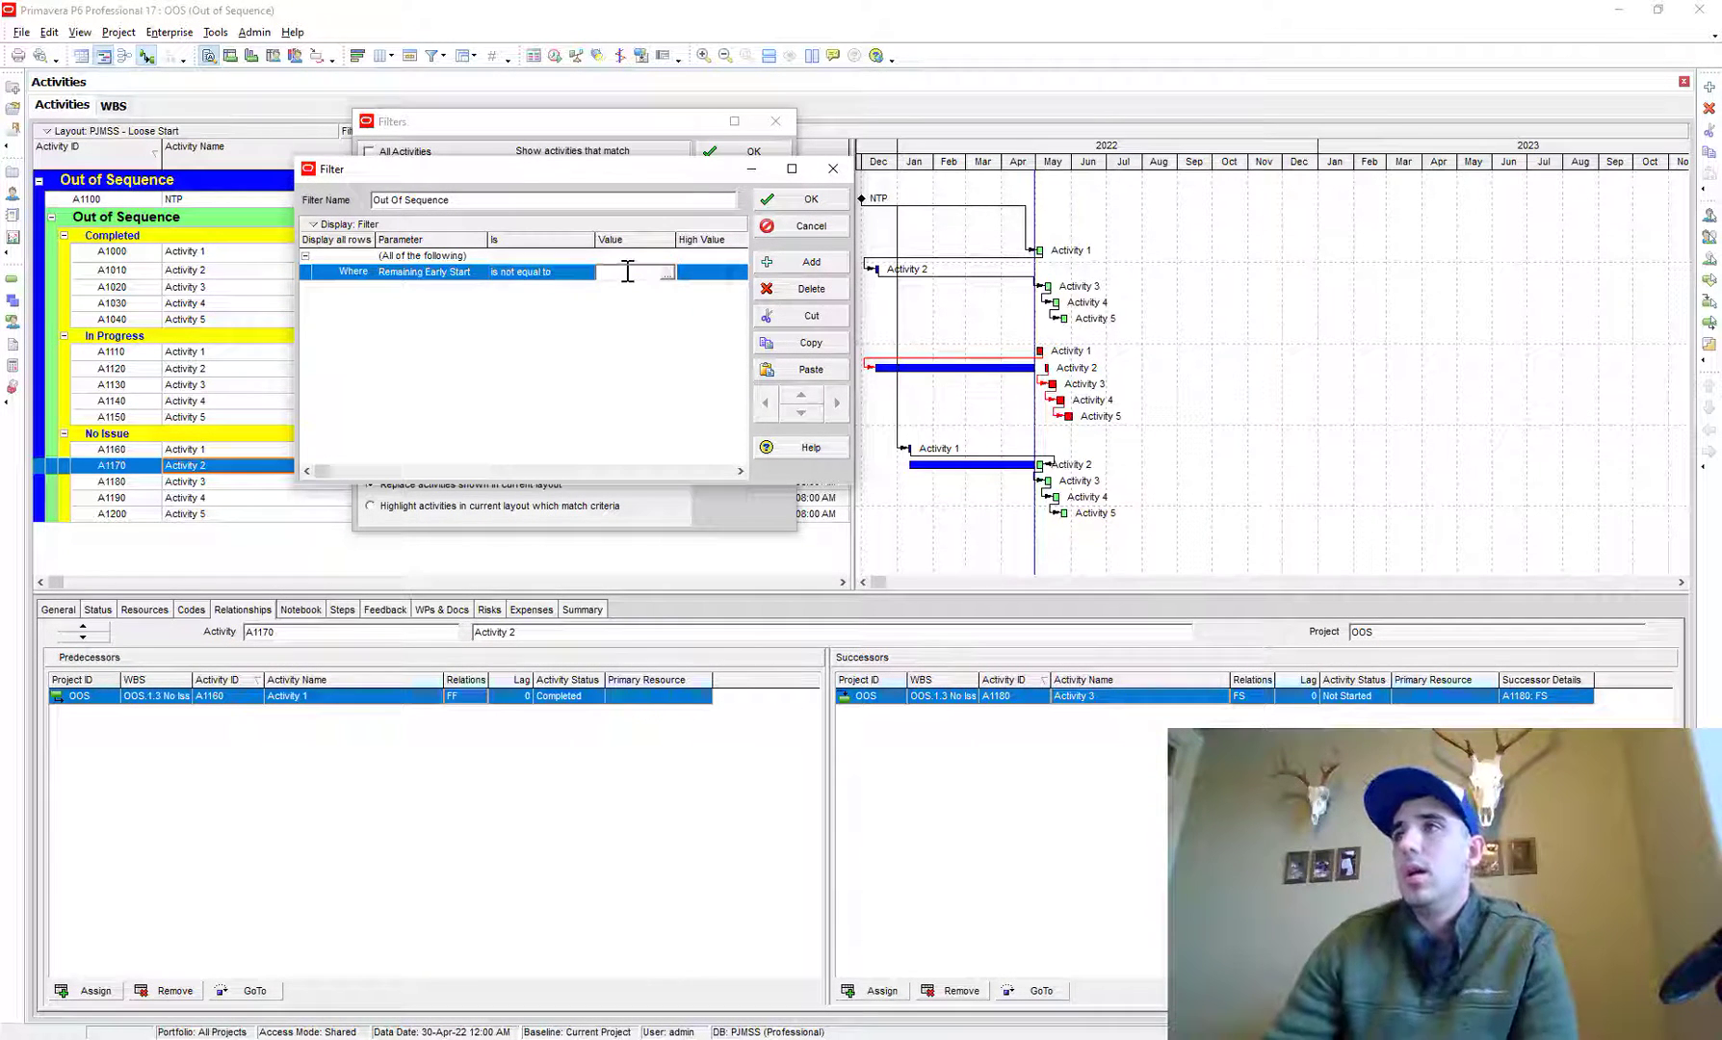
type("DD")
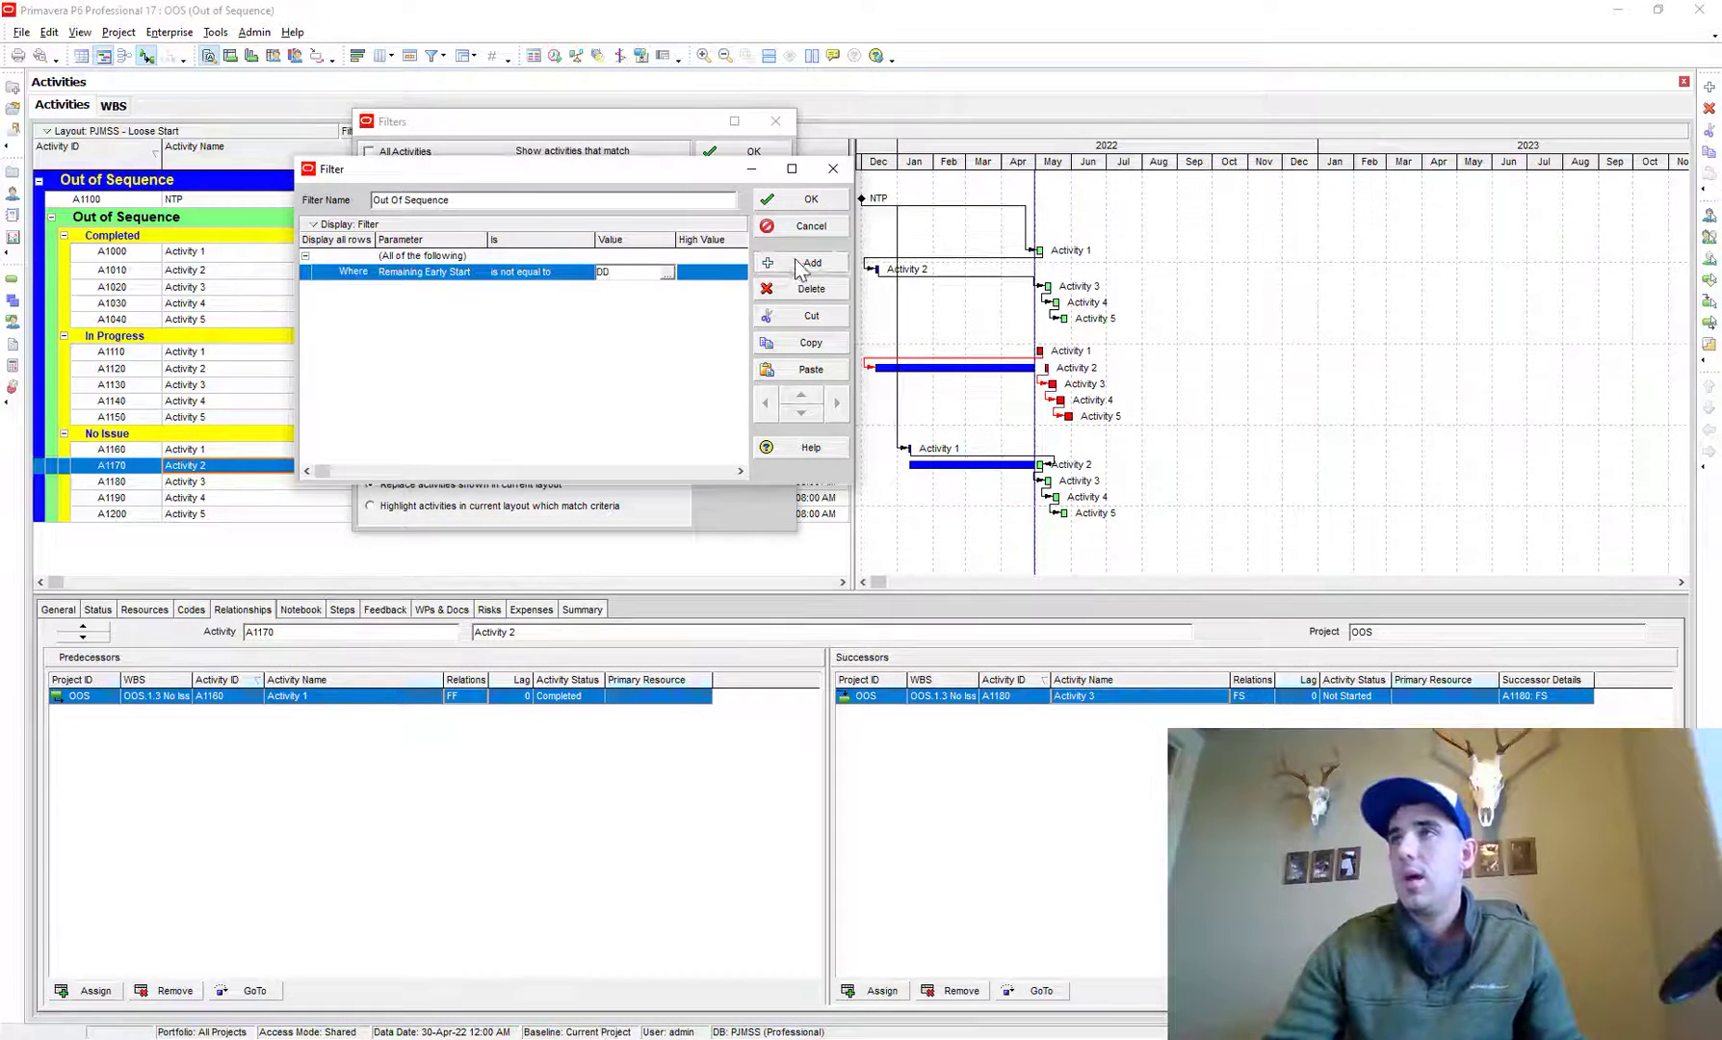
Step: Add a second condition, Activity Status equals In Progress, and save the filter
left_click(799, 263)
left_click(443, 289)
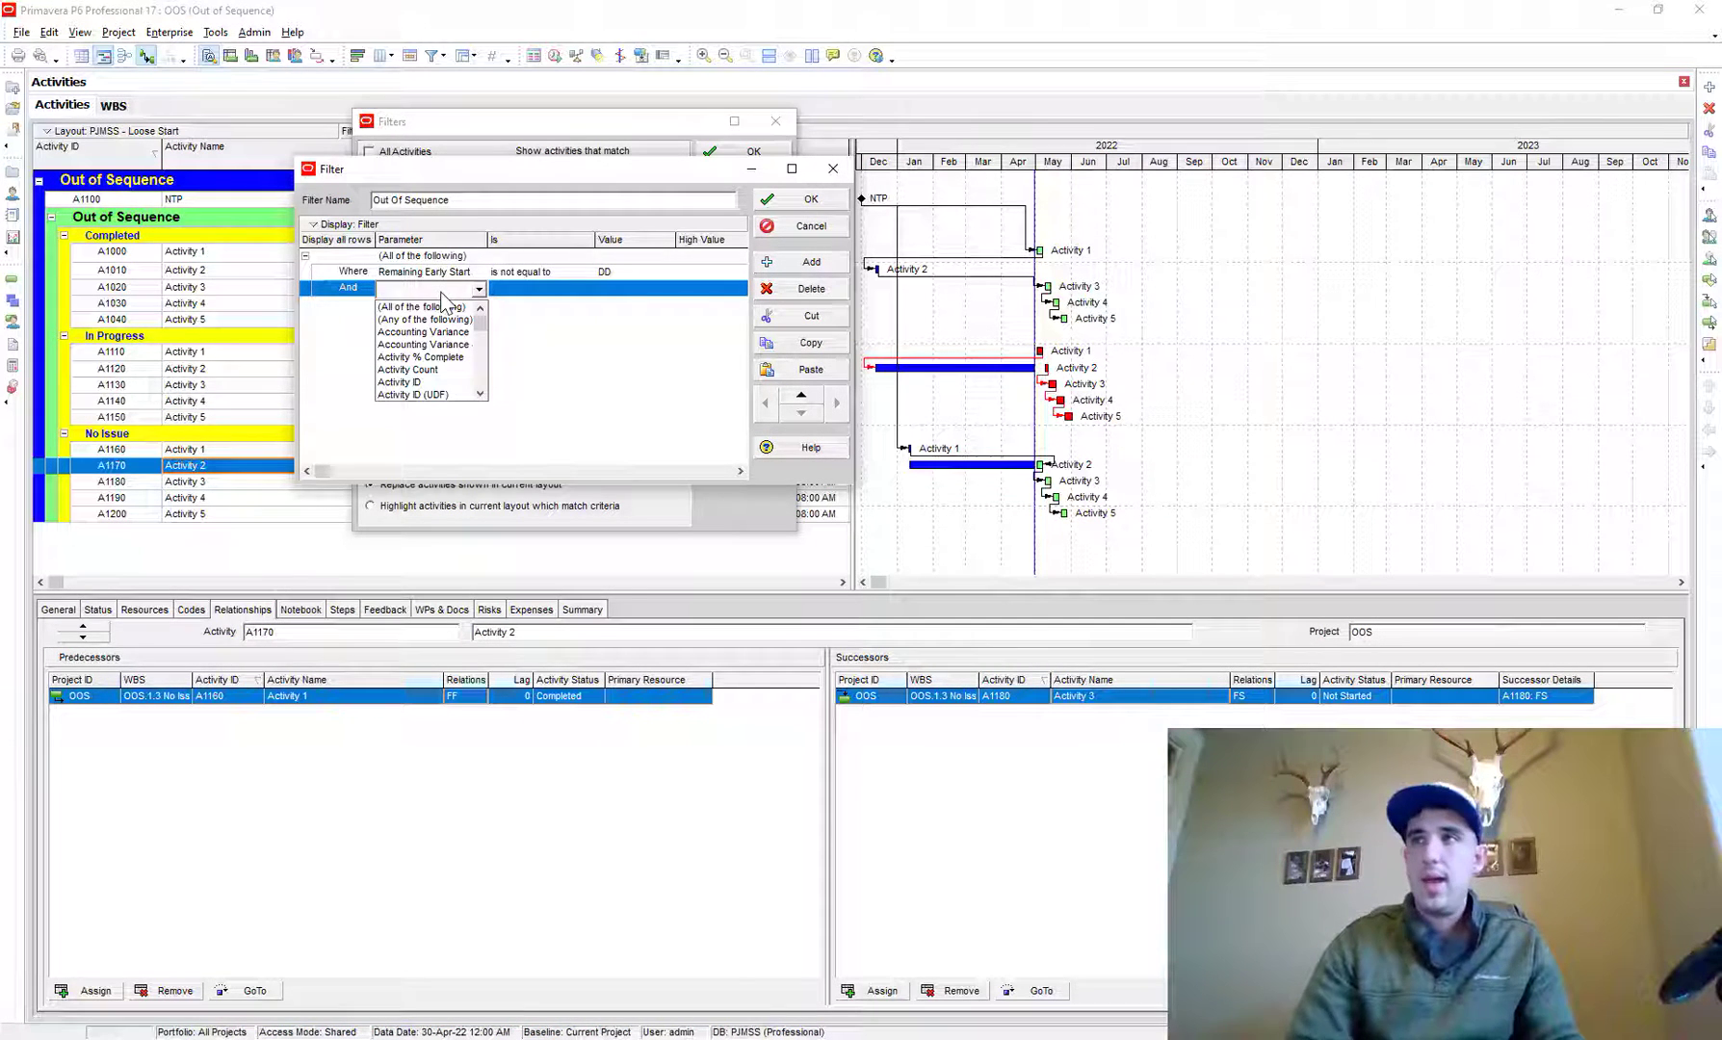
scroll(451, 337, "down", 5)
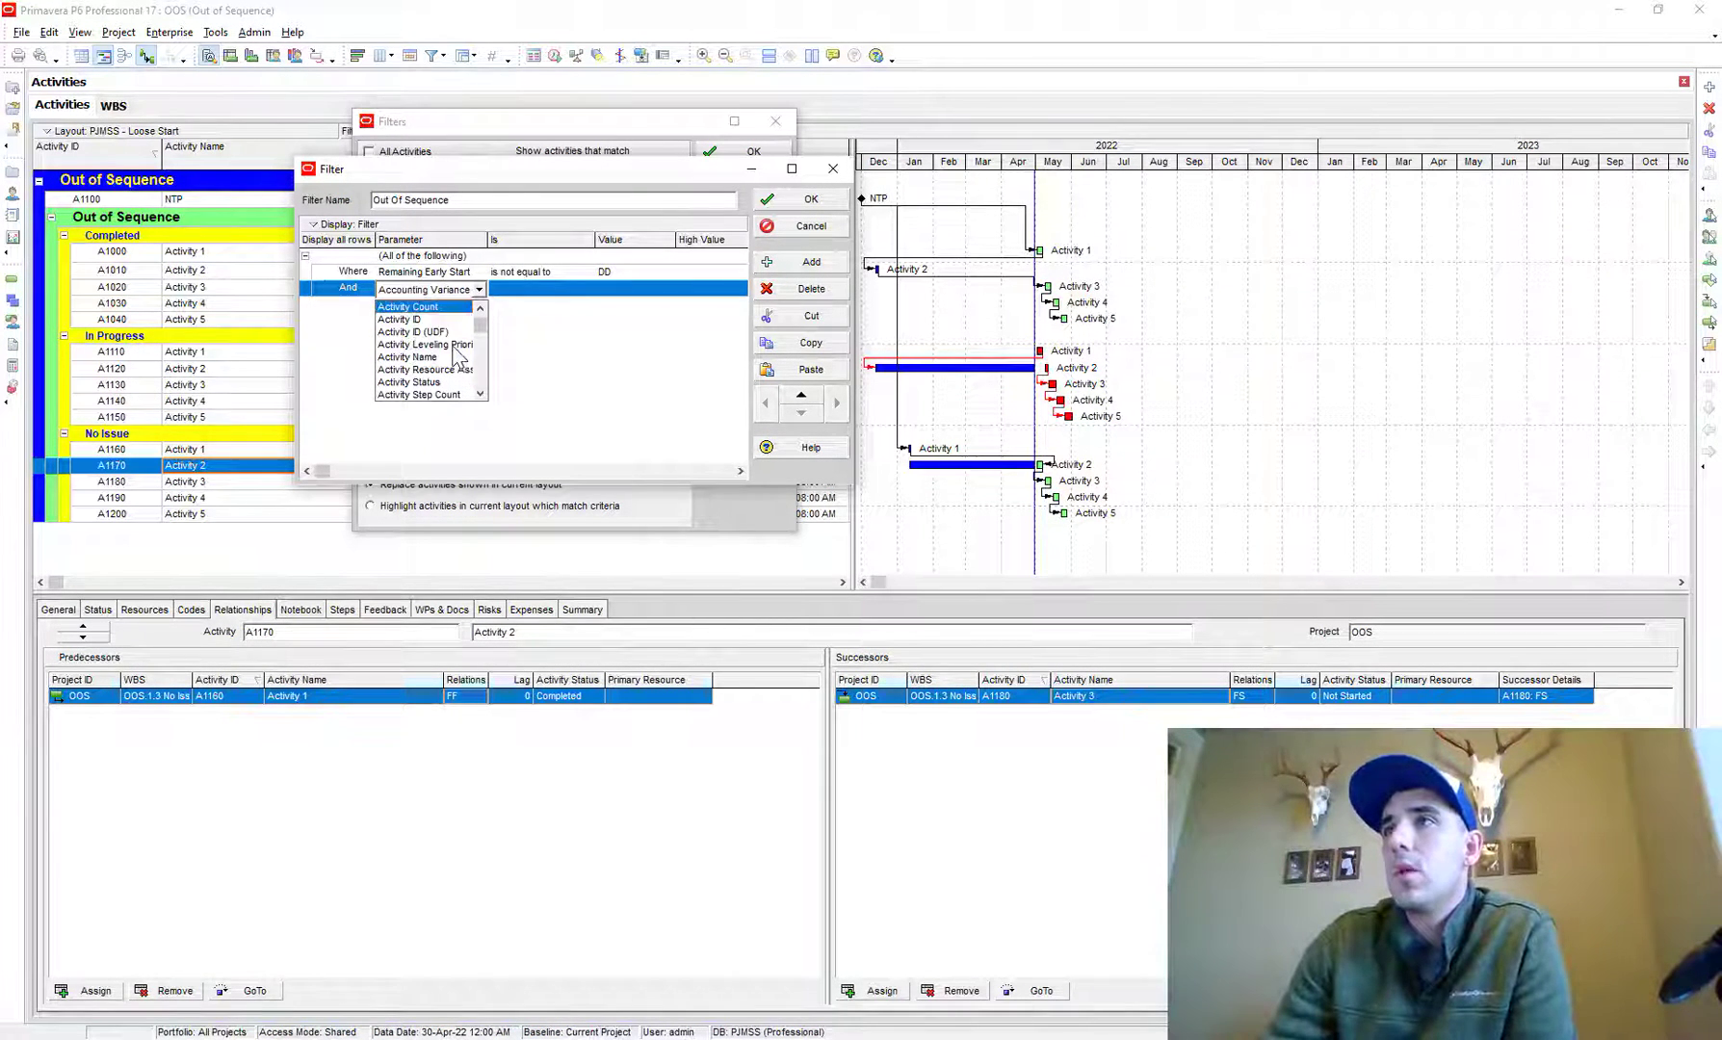
left_click(448, 383)
left_click(616, 289)
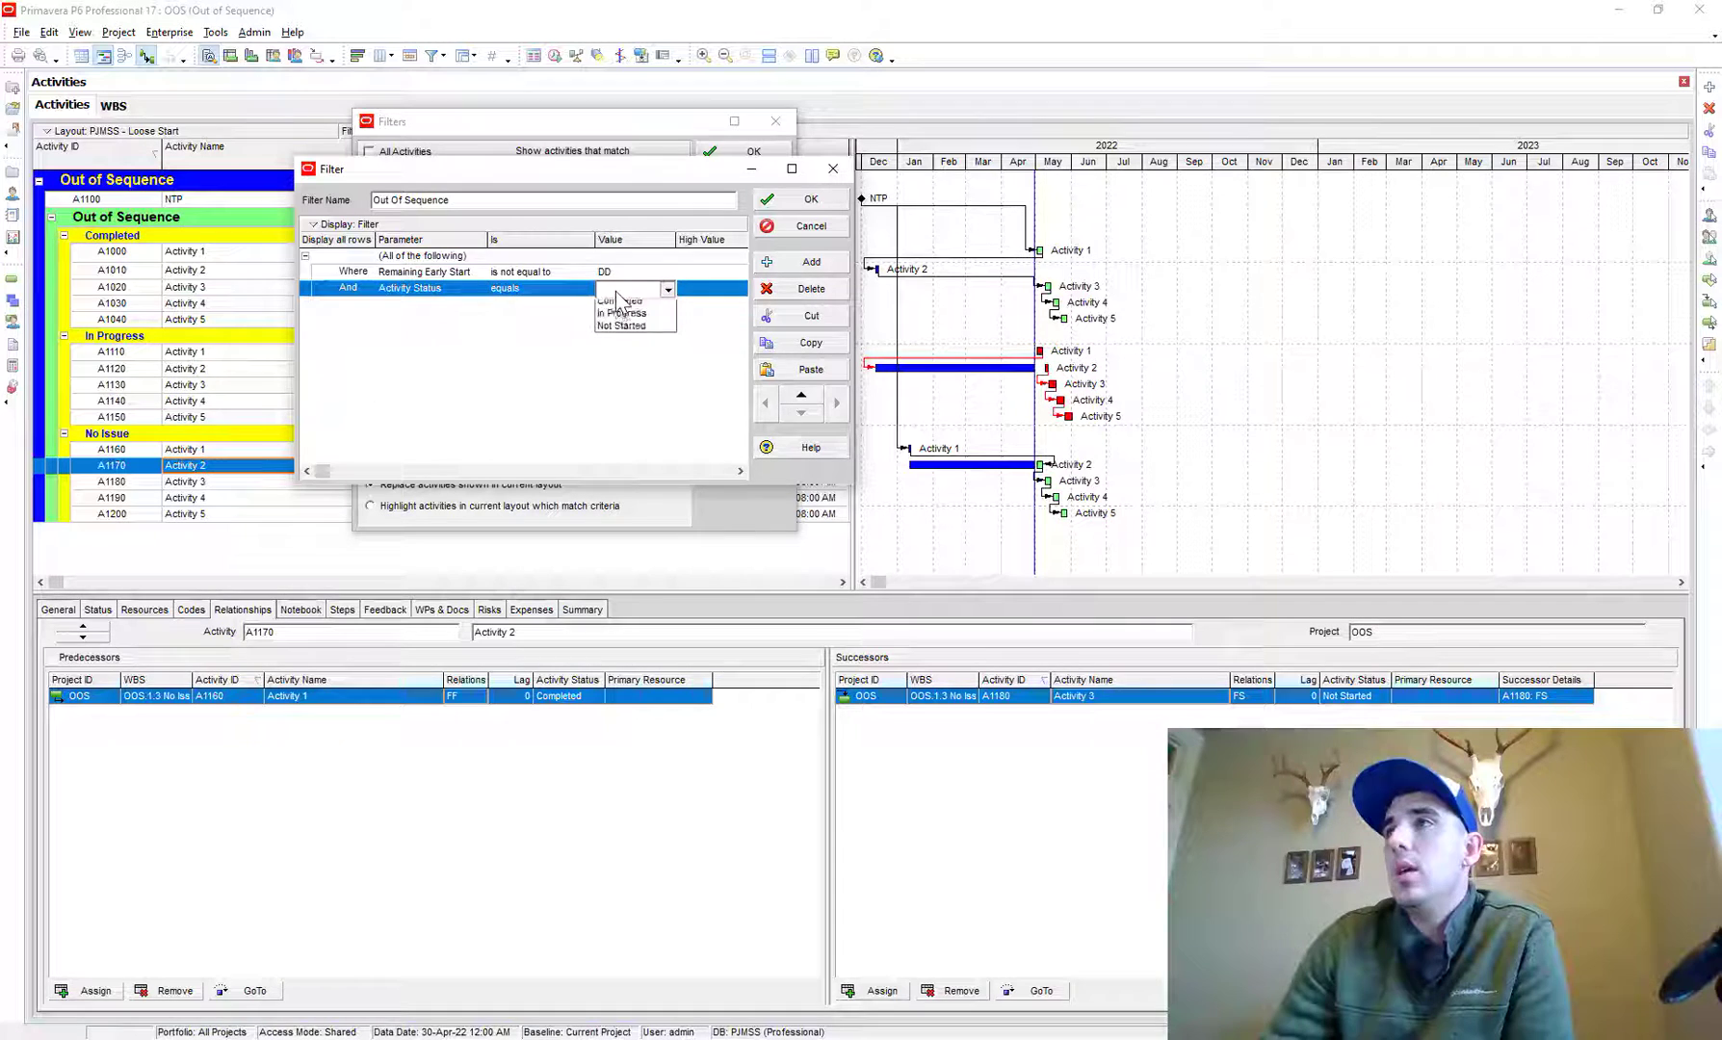
left_click(621, 313)
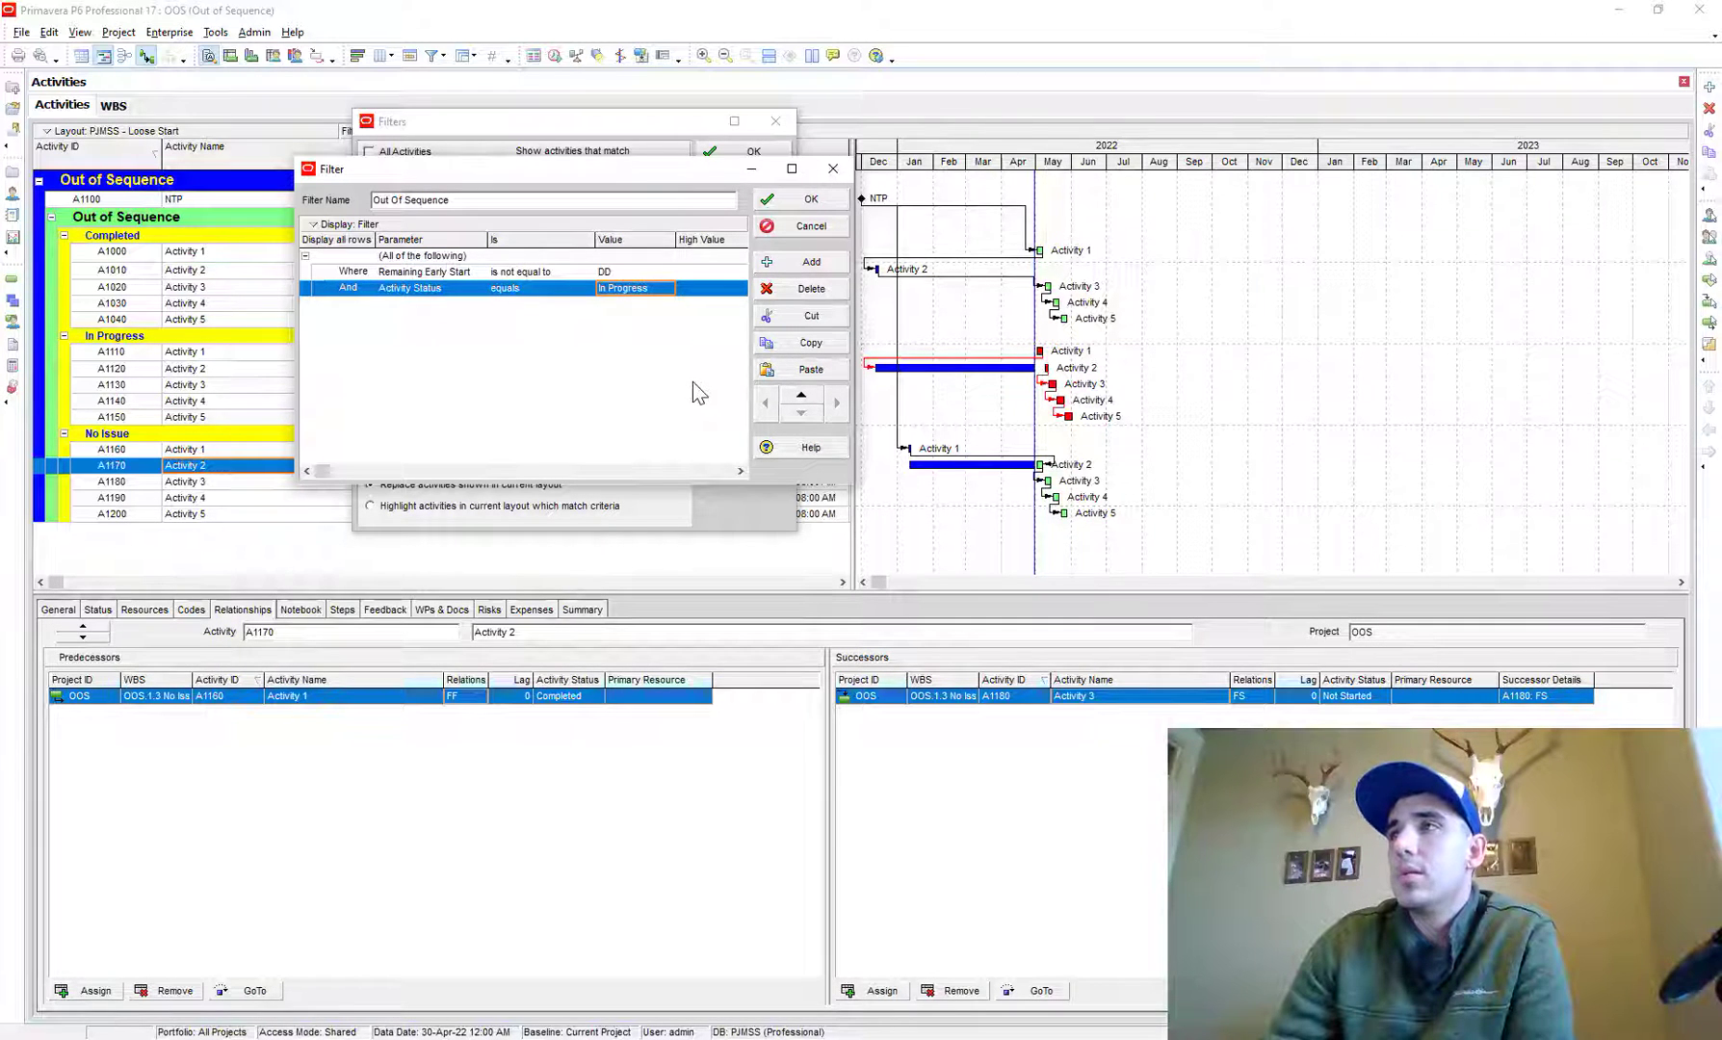
left_click(787, 199)
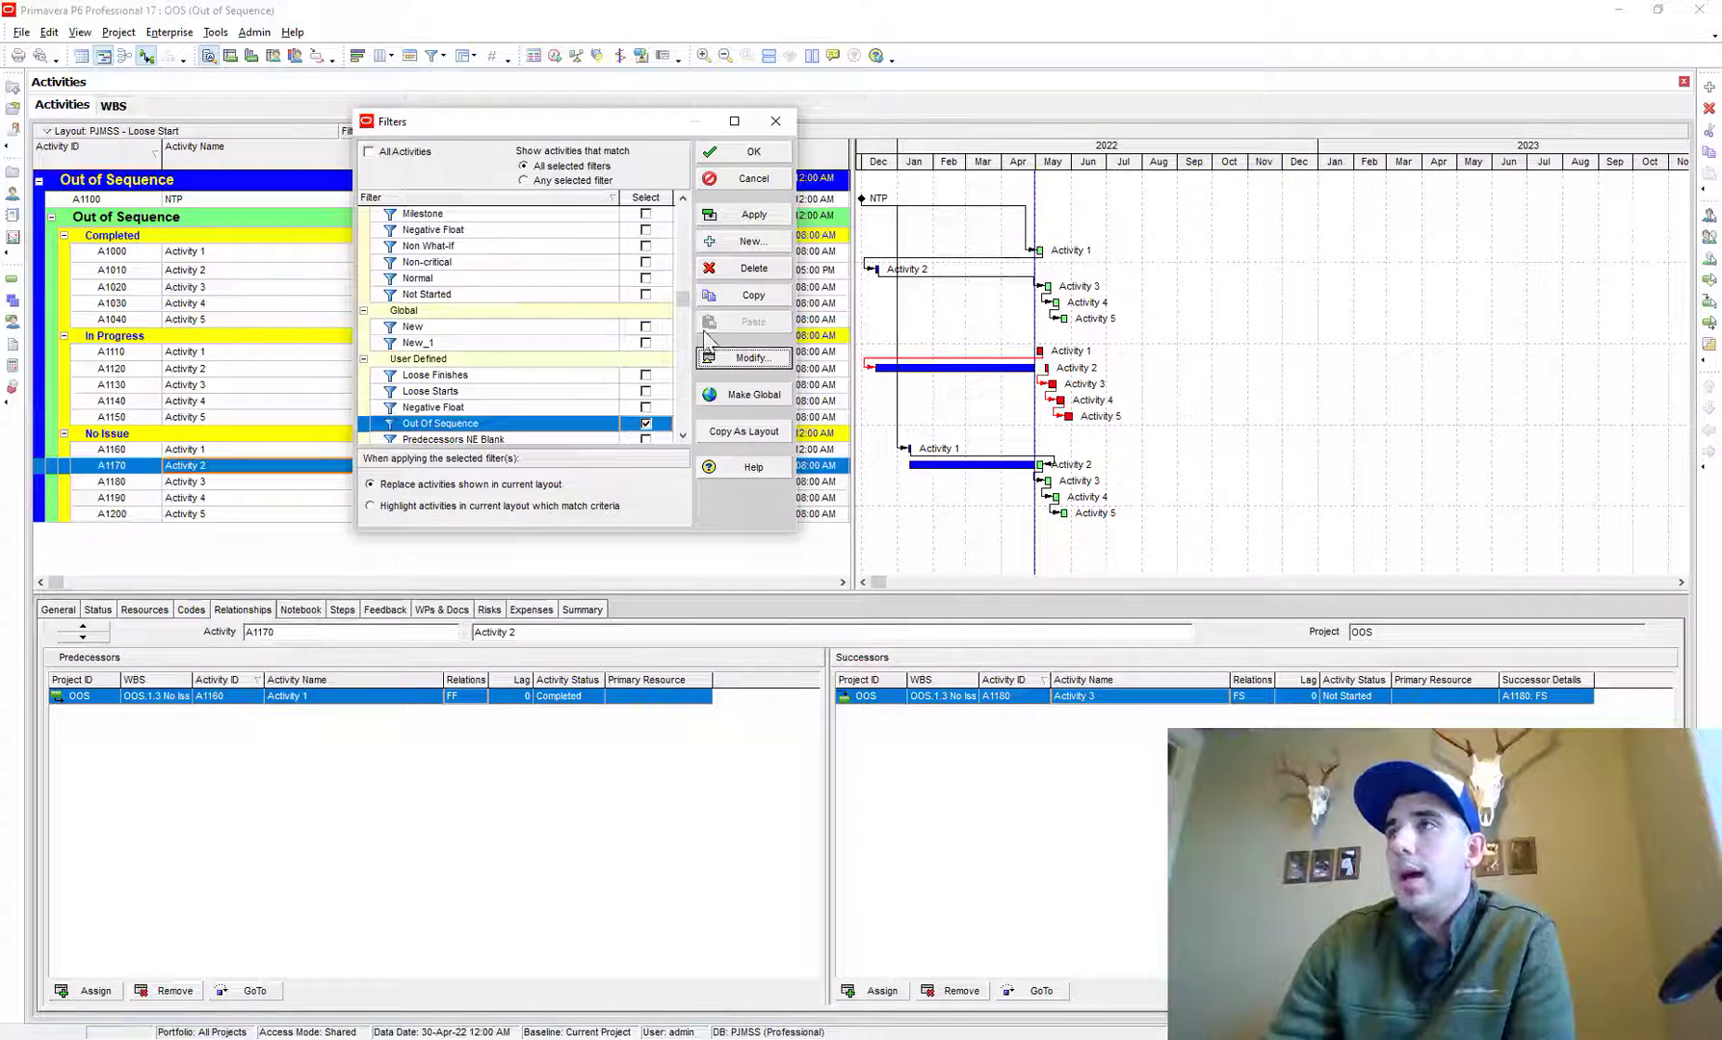
Step: Apply the Out Of Sequence filter and review the remaining A1120 and A1170 rows
left_click(757, 219)
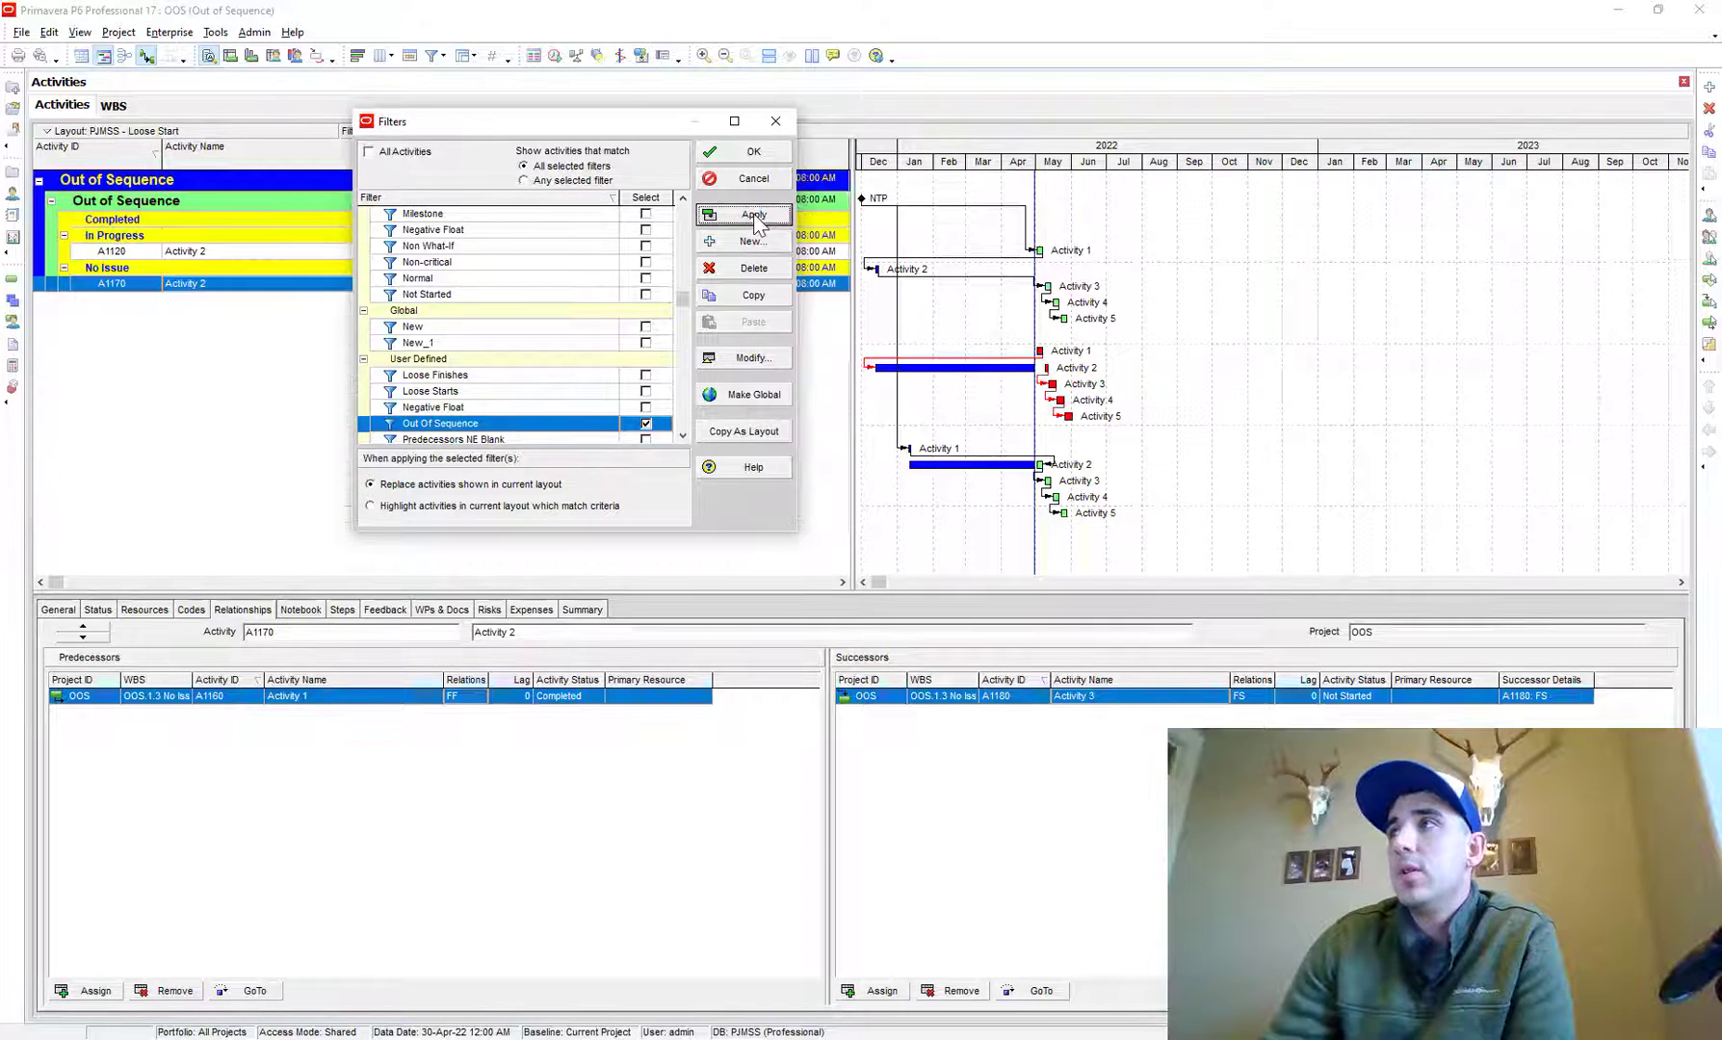
left_click(755, 152)
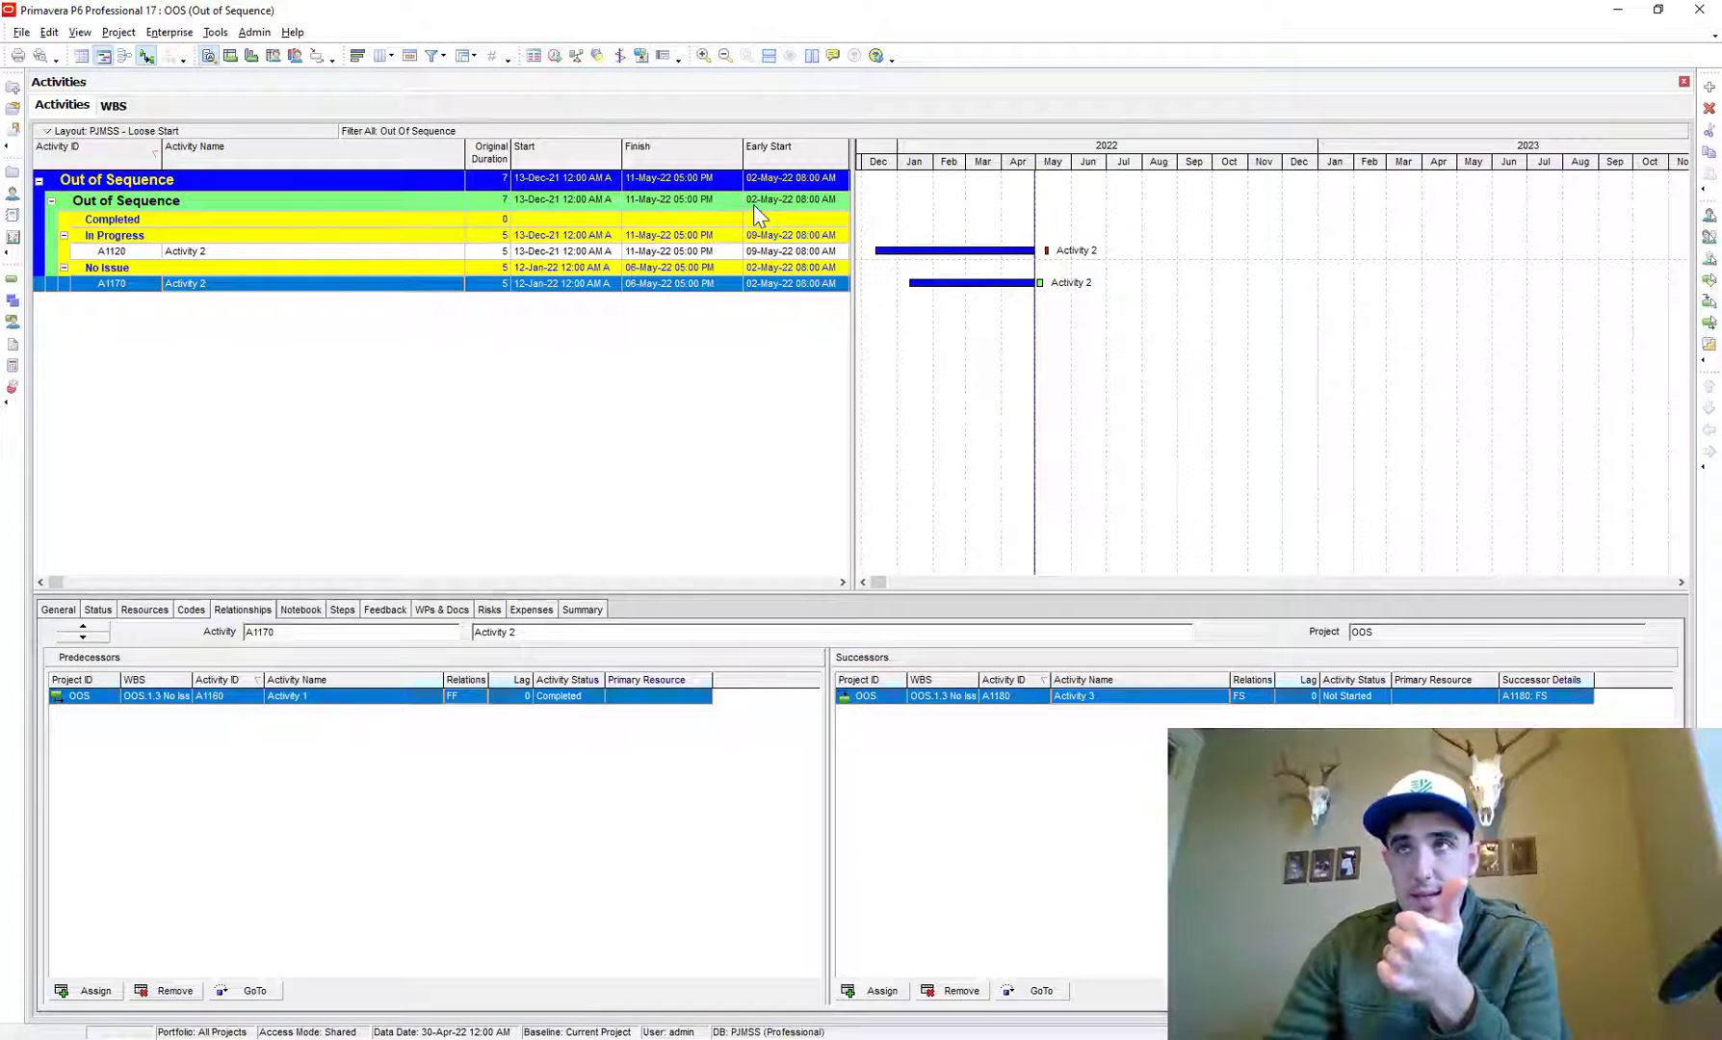
left_click(157, 220)
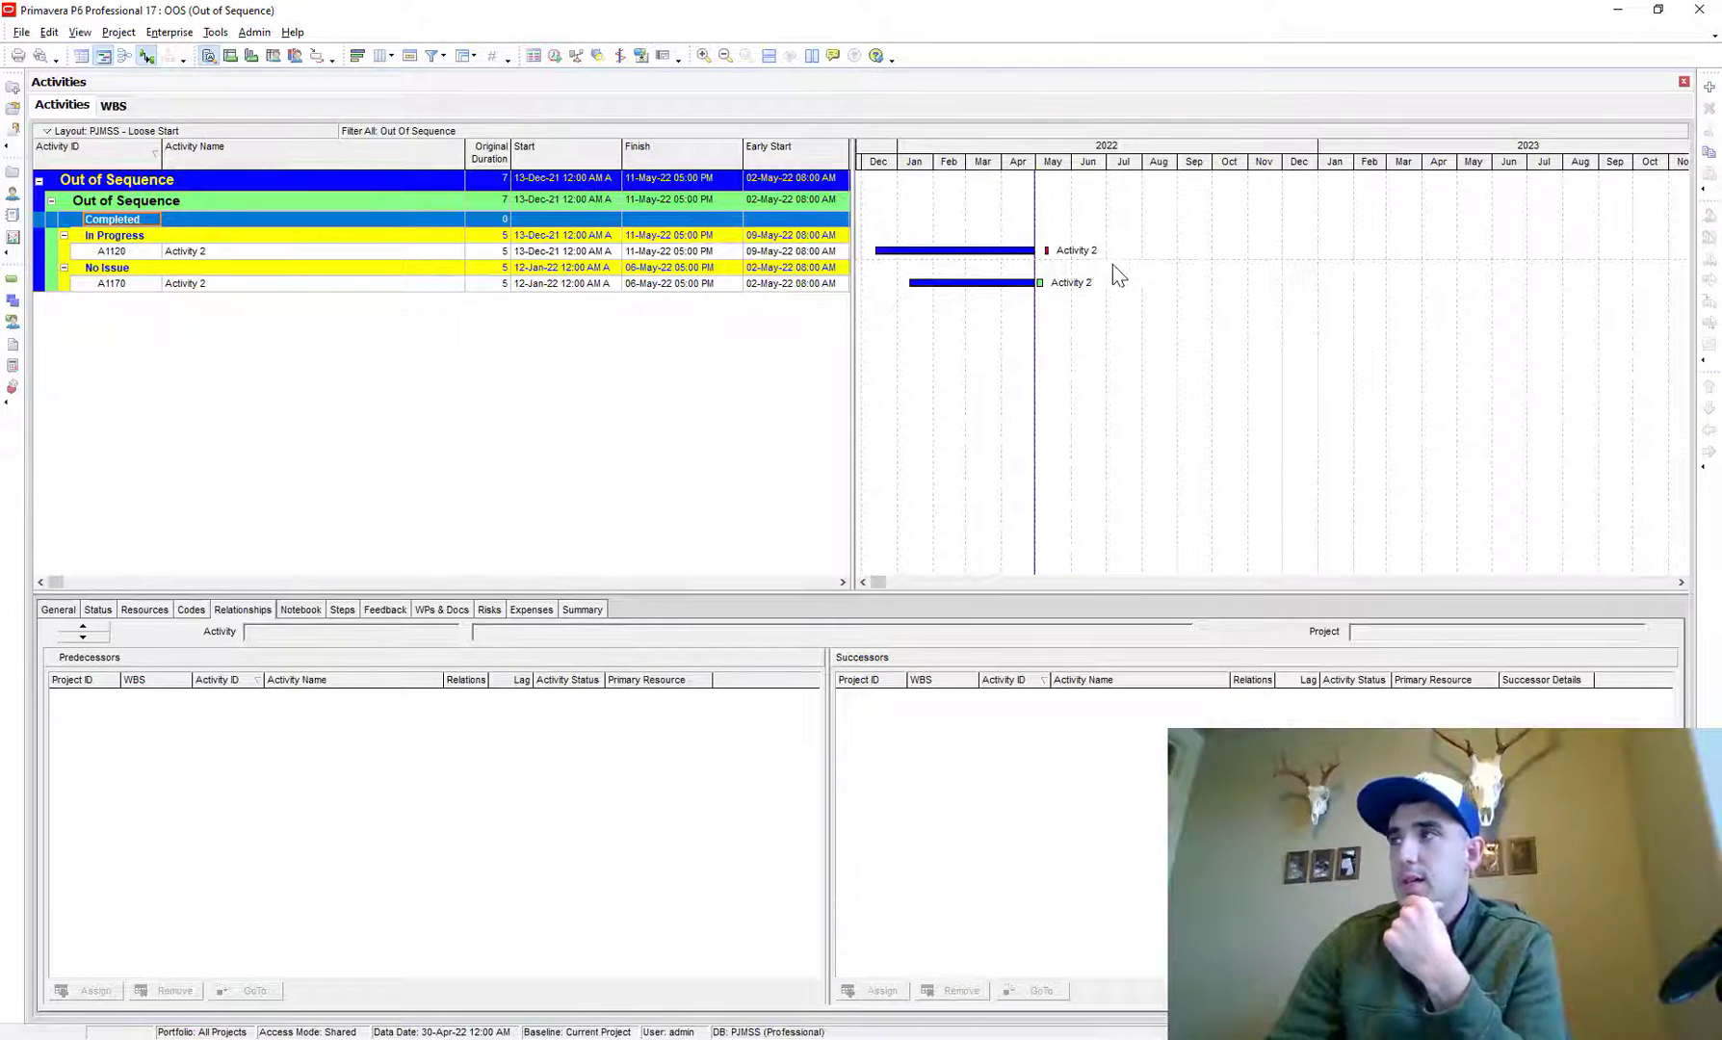
left_click(313, 283)
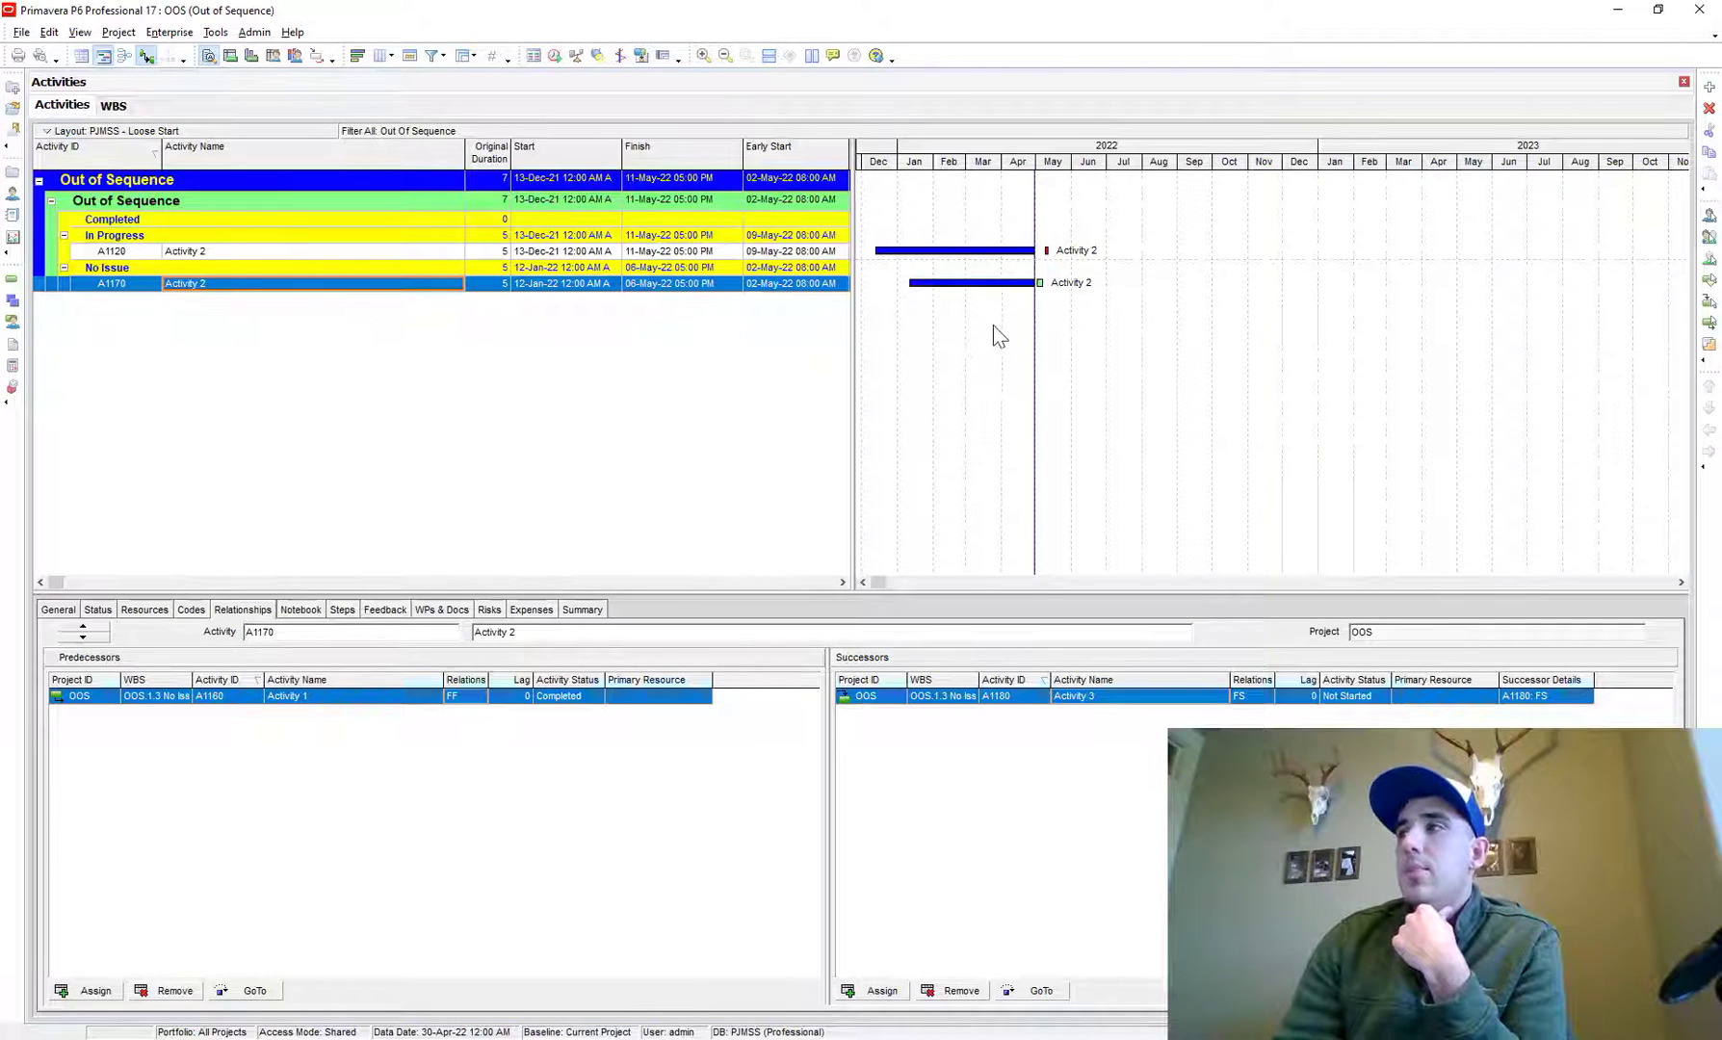
left_click(554, 55)
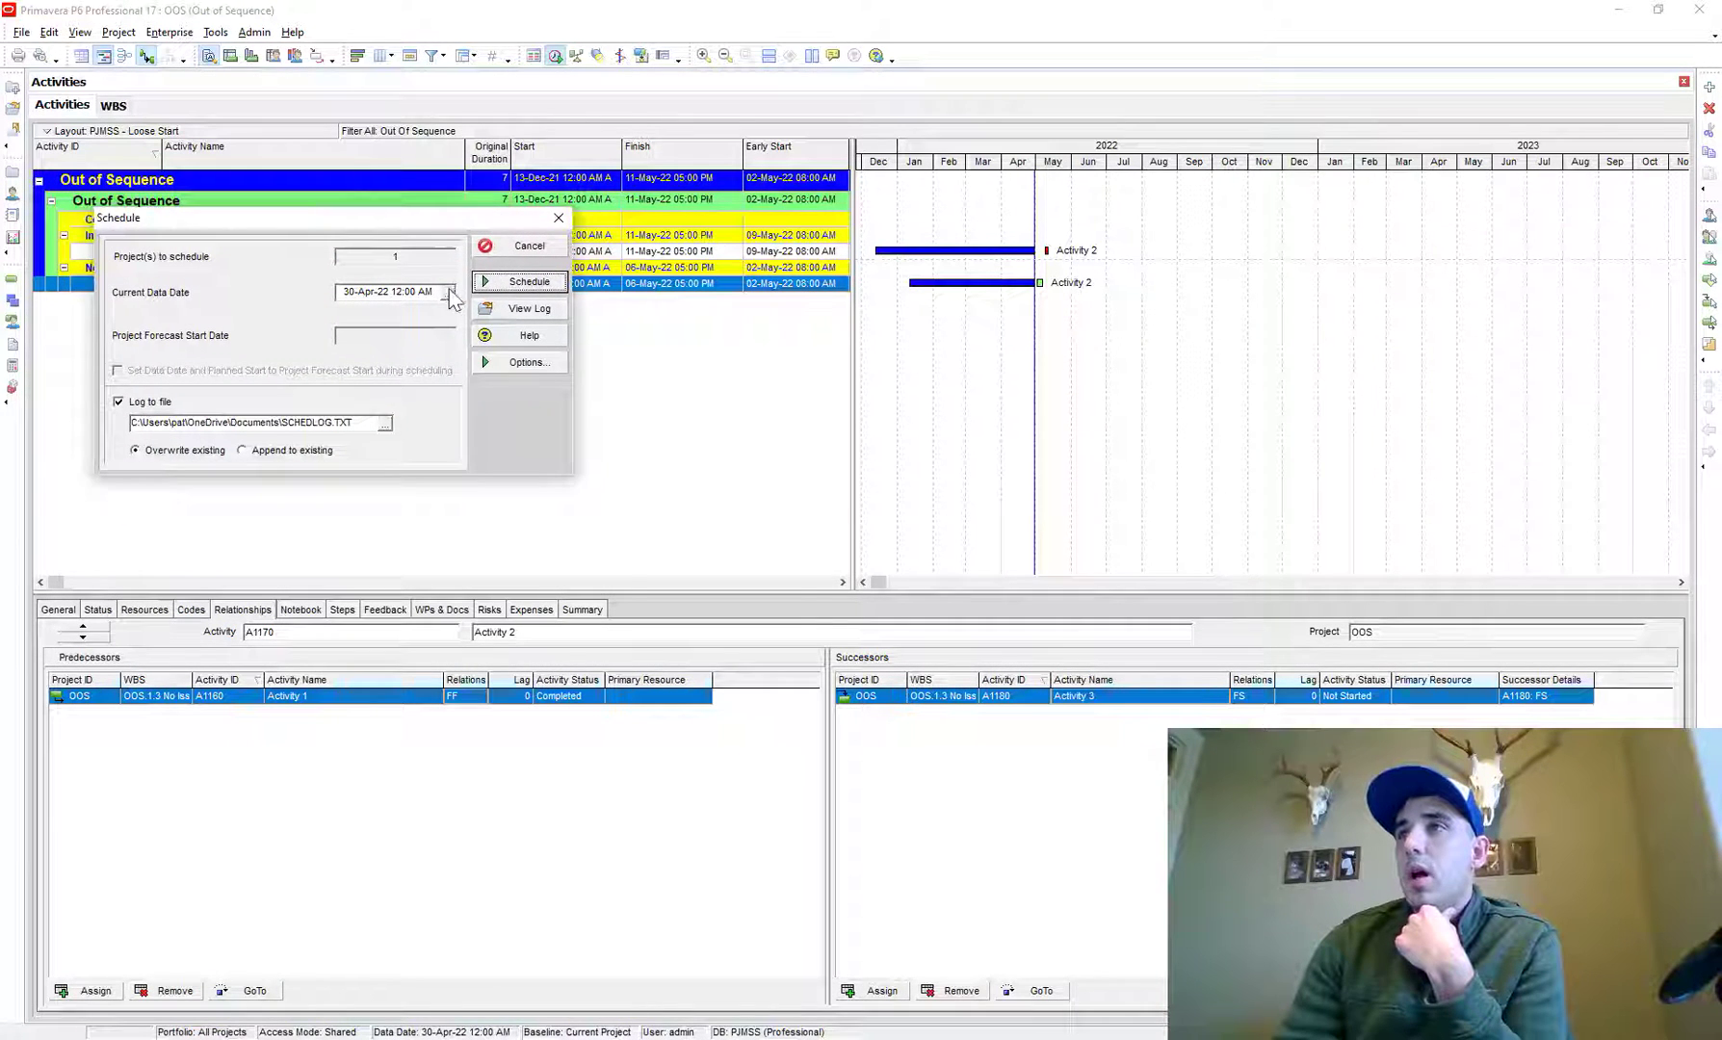
Step: Open and cancel the data date calendar, then close Schedule without rescheduling
left_click(446, 293)
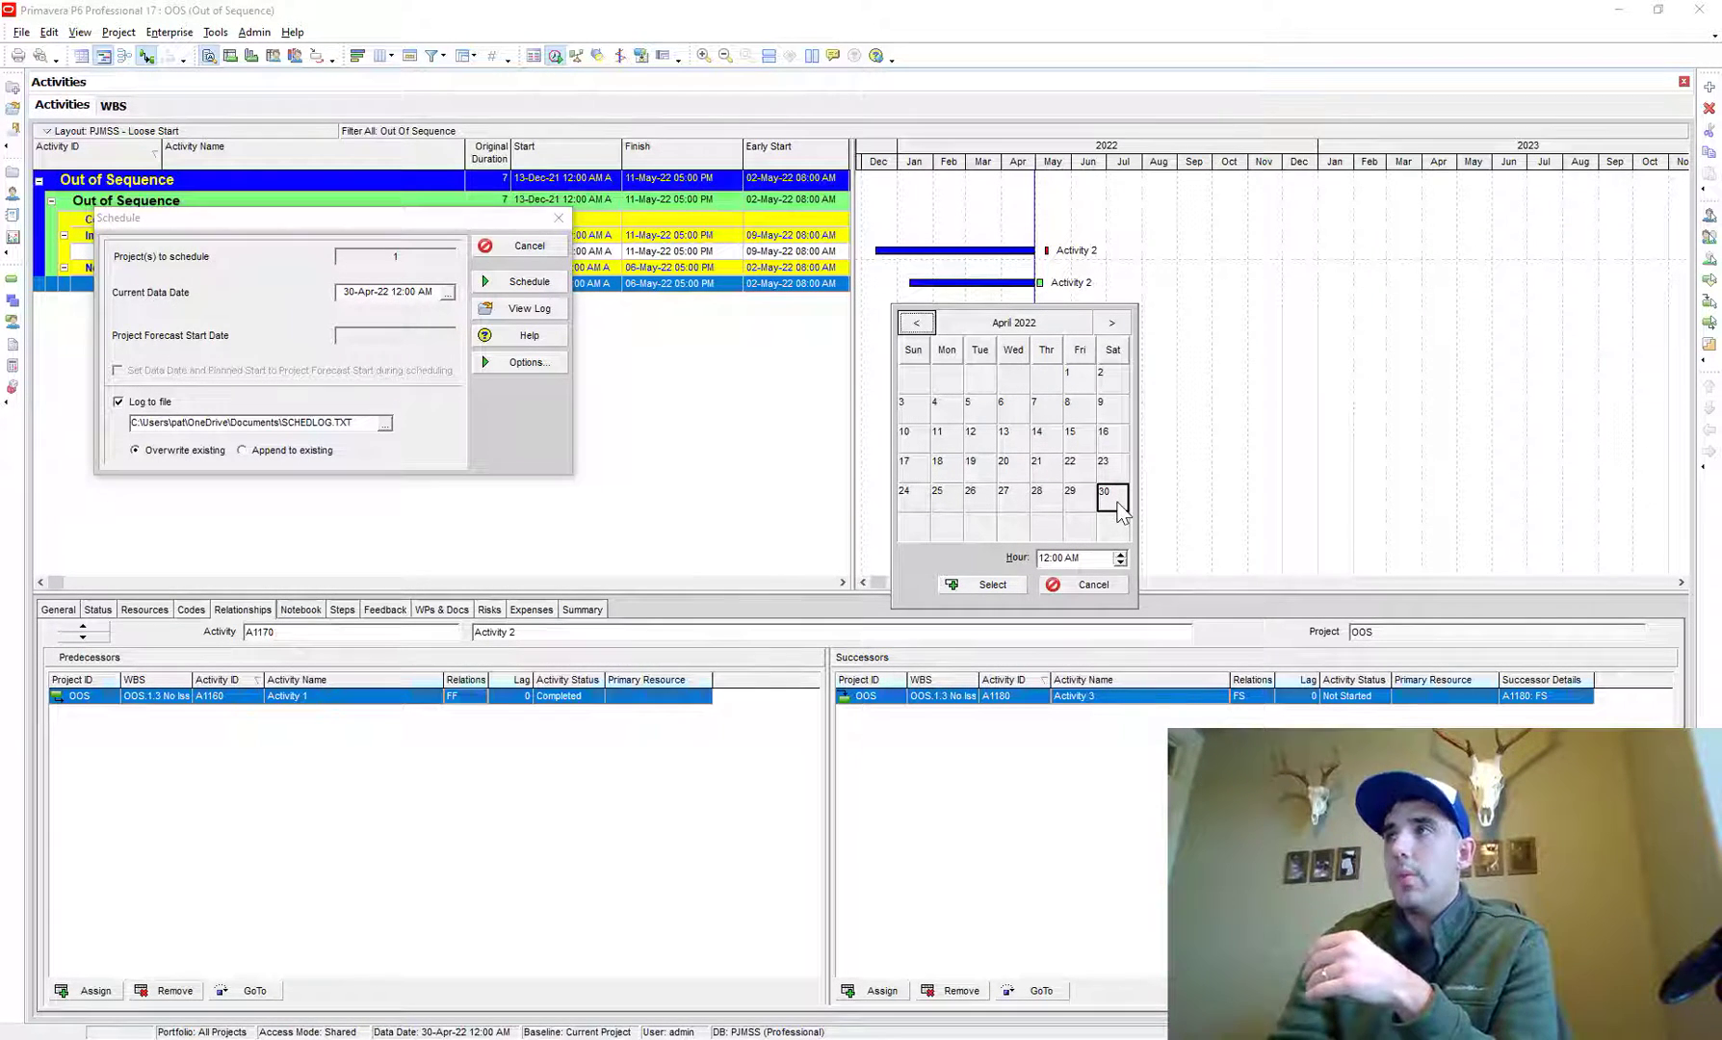
left_click(1110, 586)
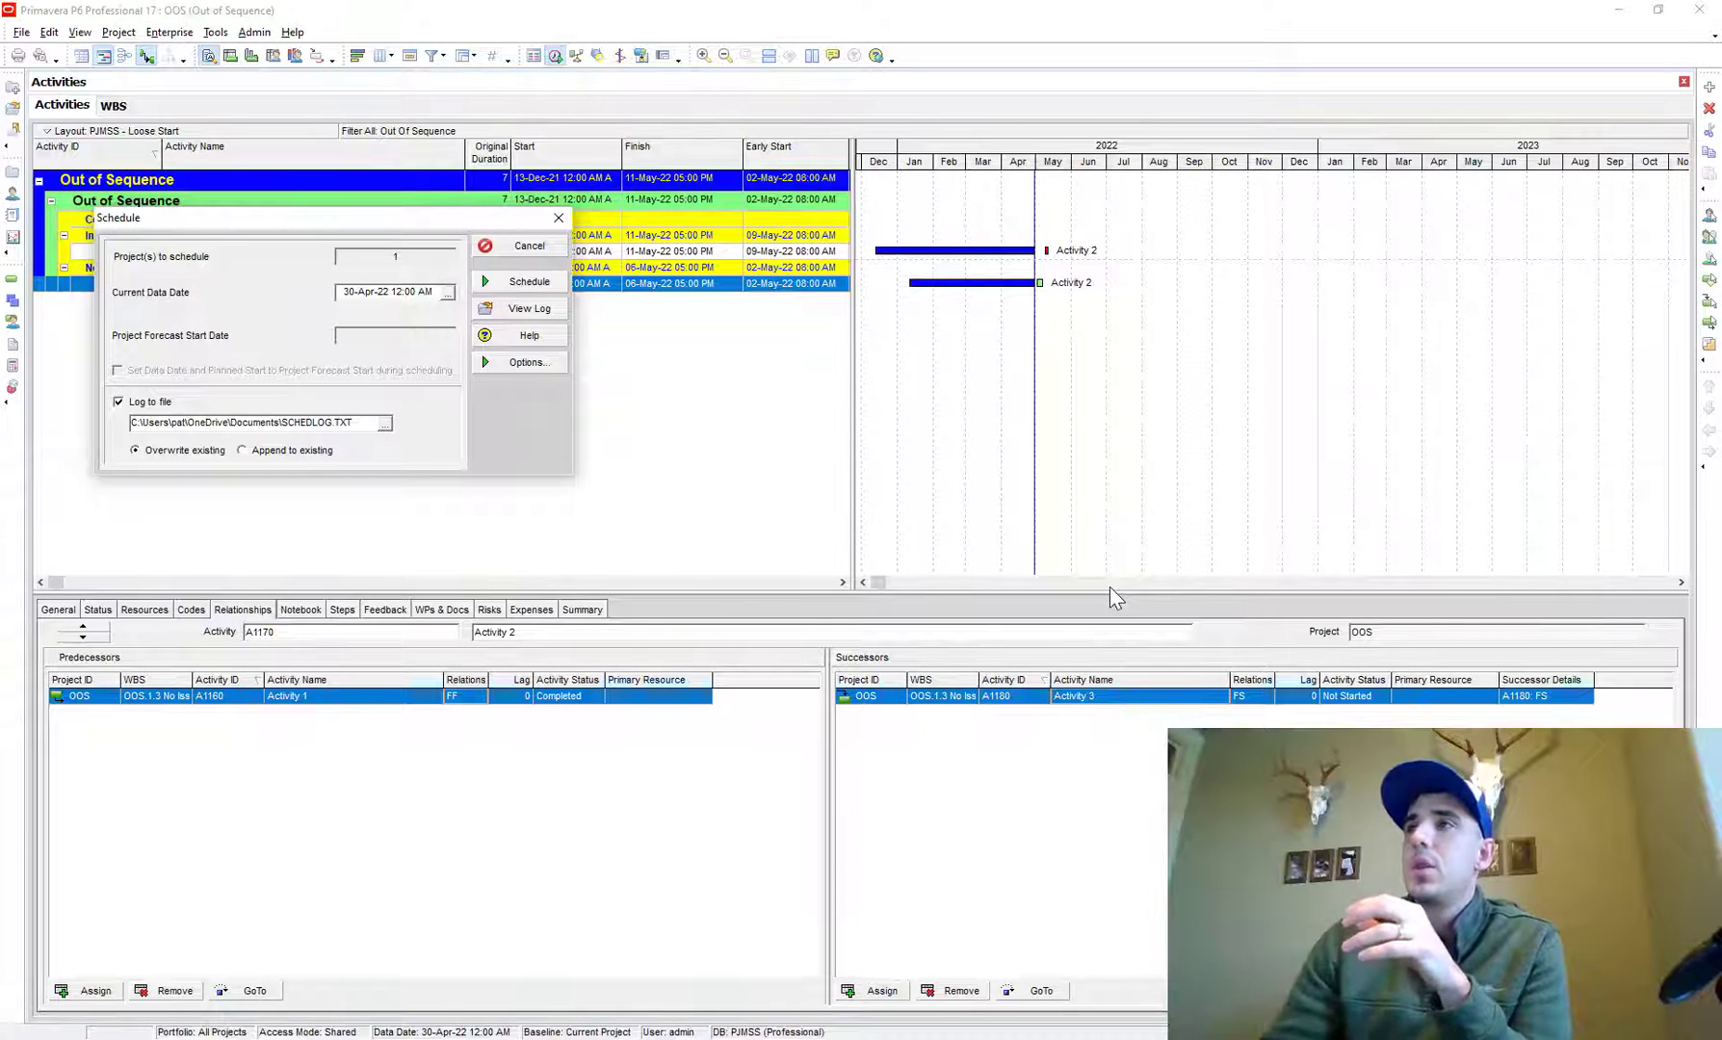
left_click(558, 220)
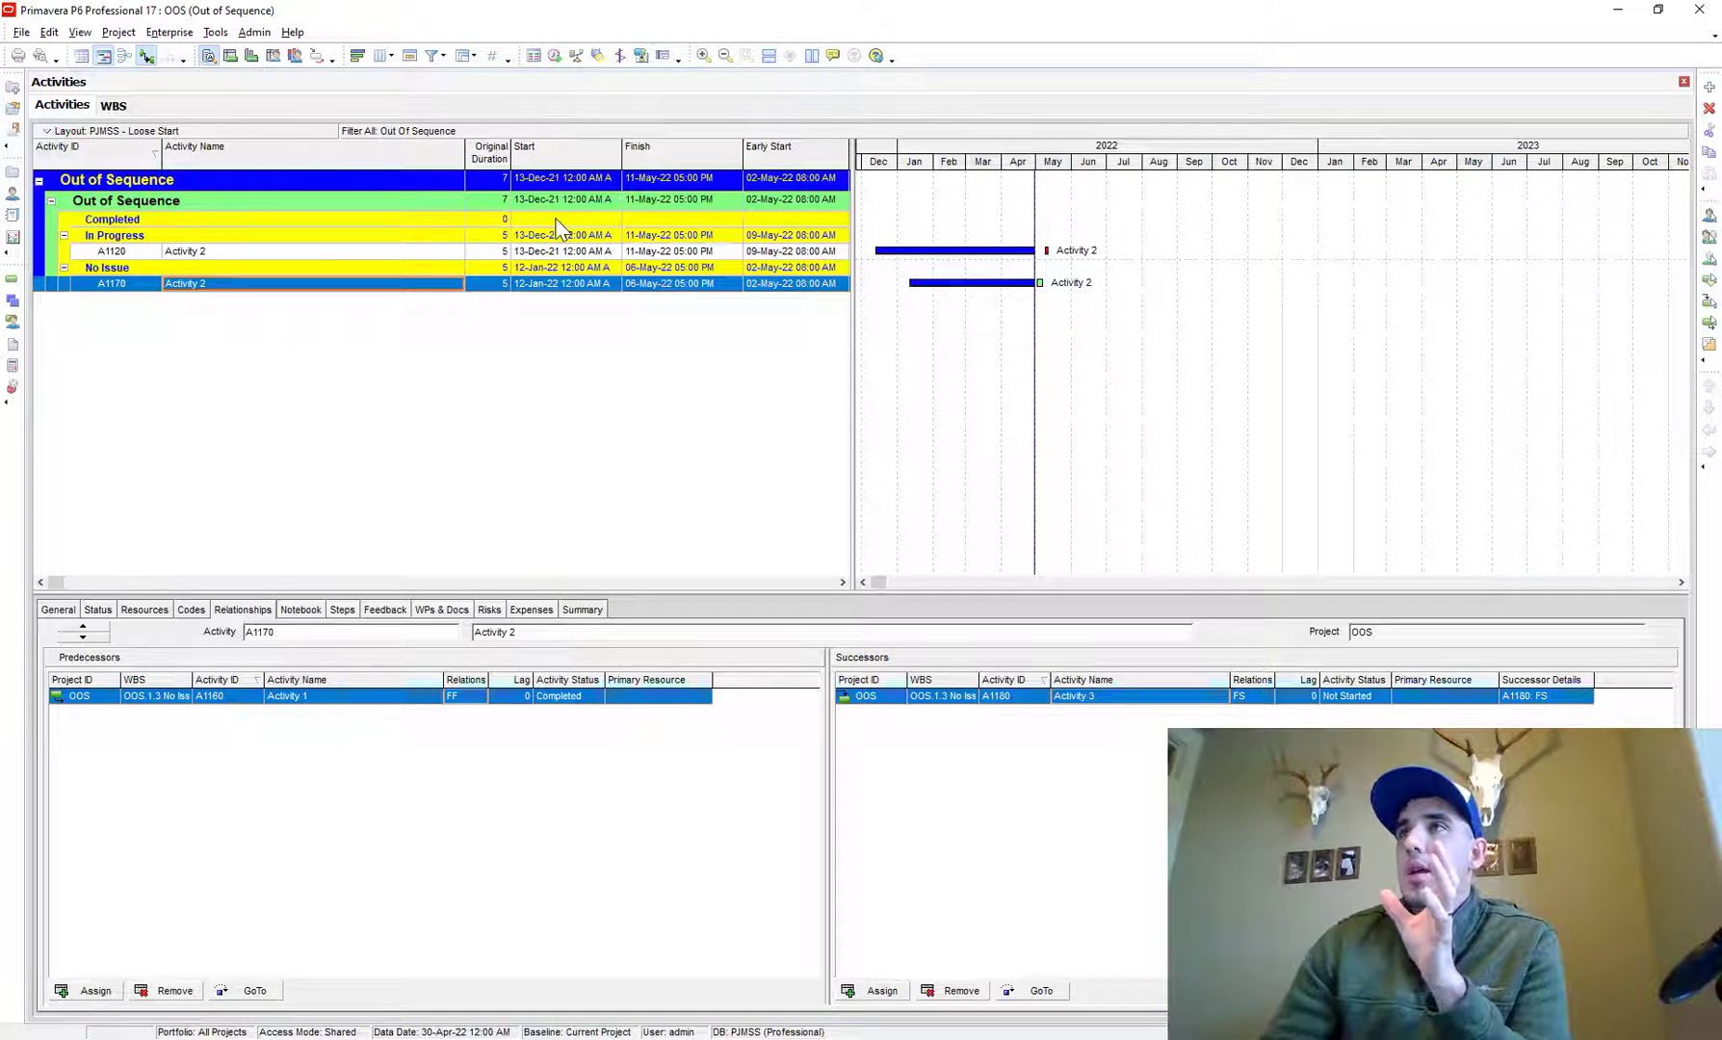
Step: Reopen the Out Of Sequence filter and review its Remaining Early Start and Activity Status conditions
left_click(432, 56)
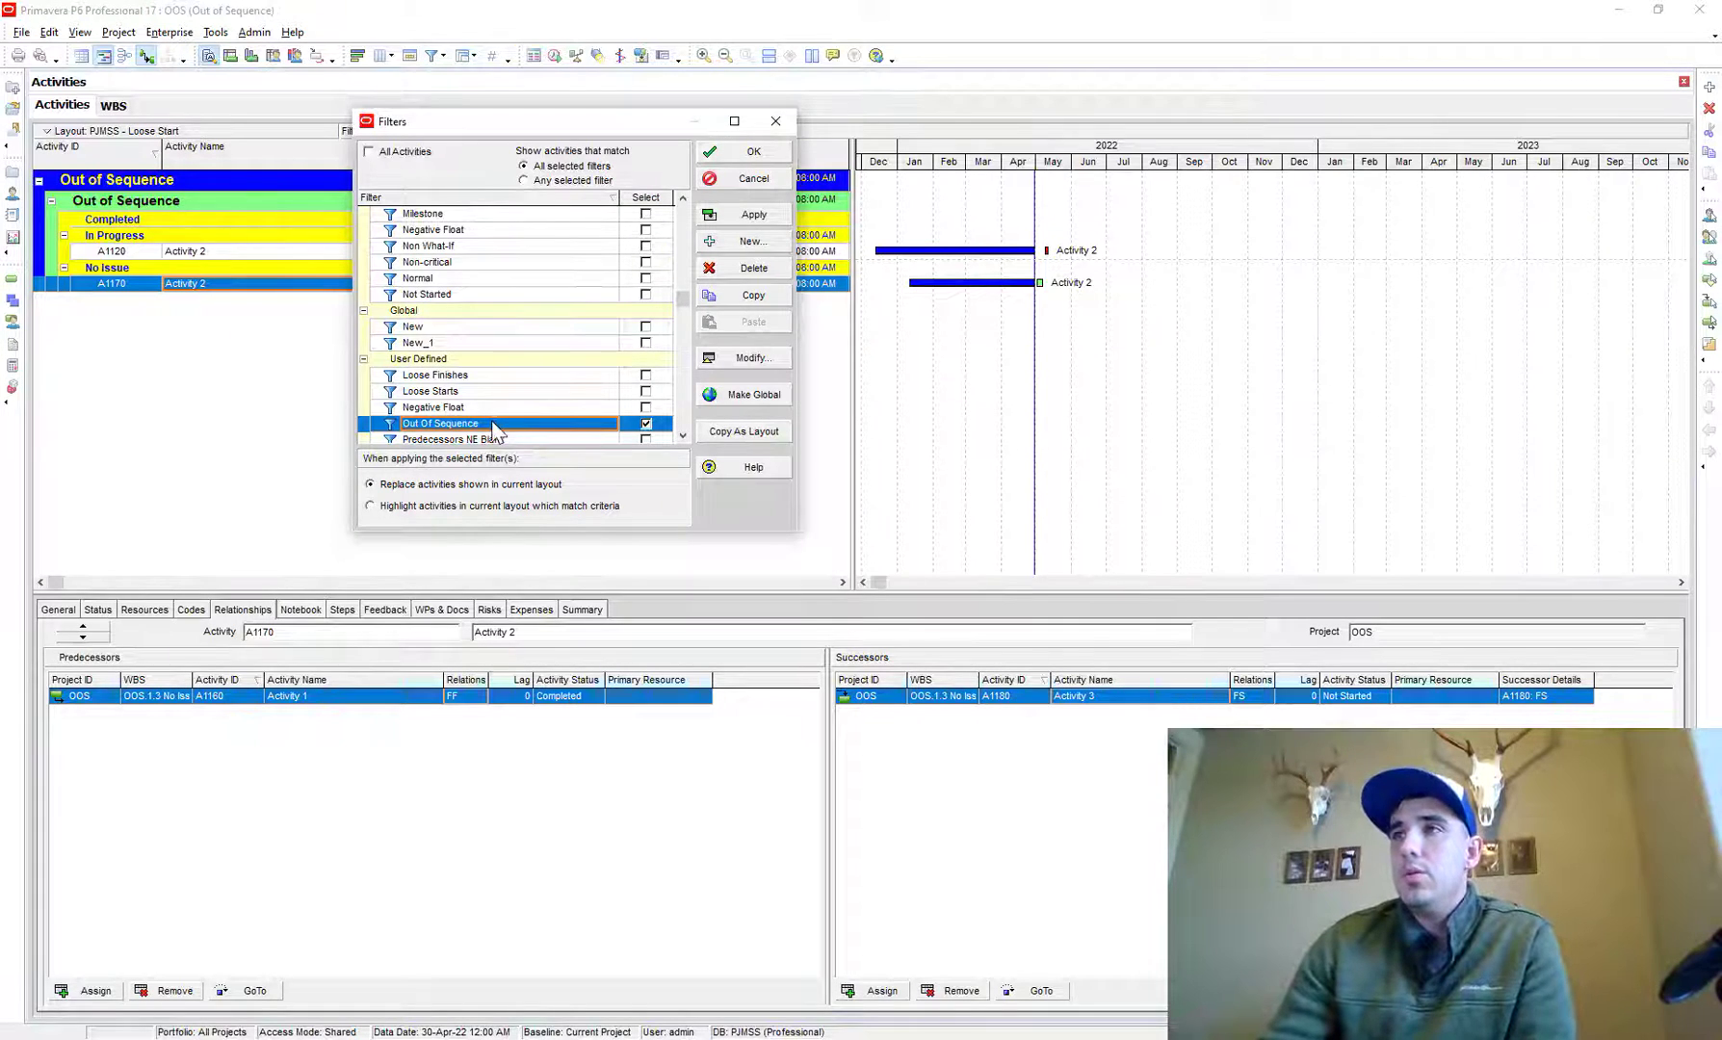
double_click(433, 426)
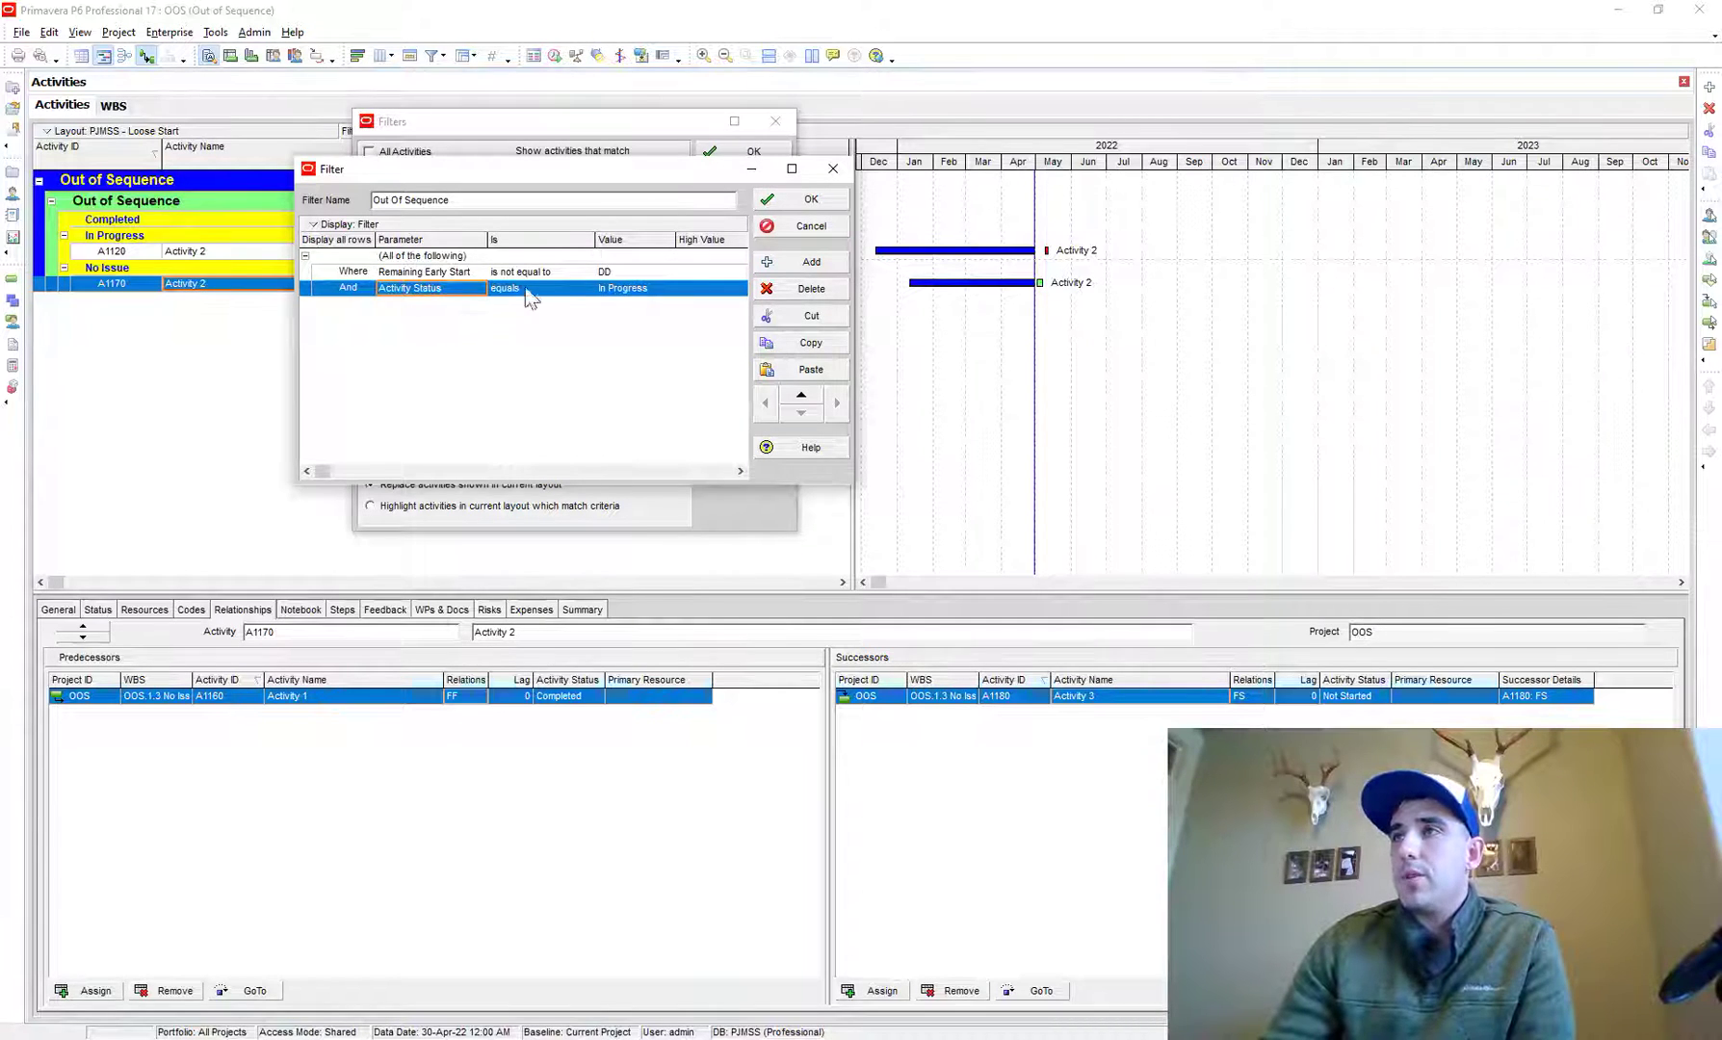
left_click(420, 274)
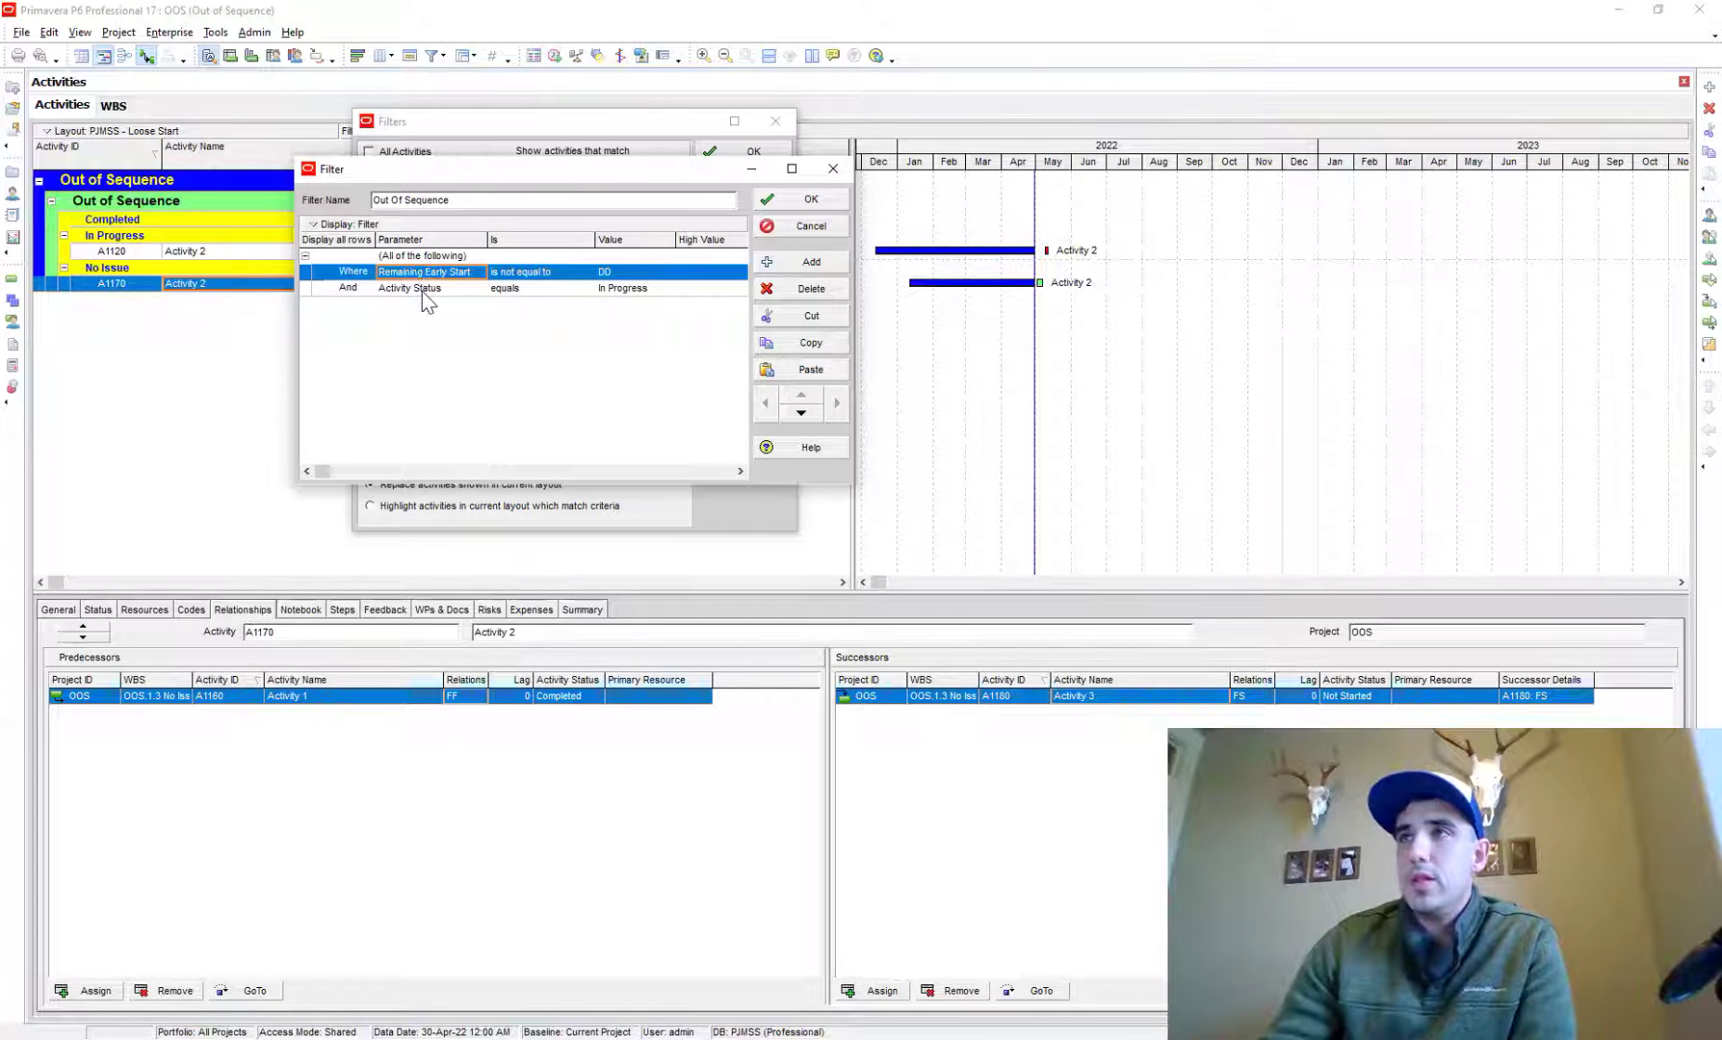
left_click(422, 290)
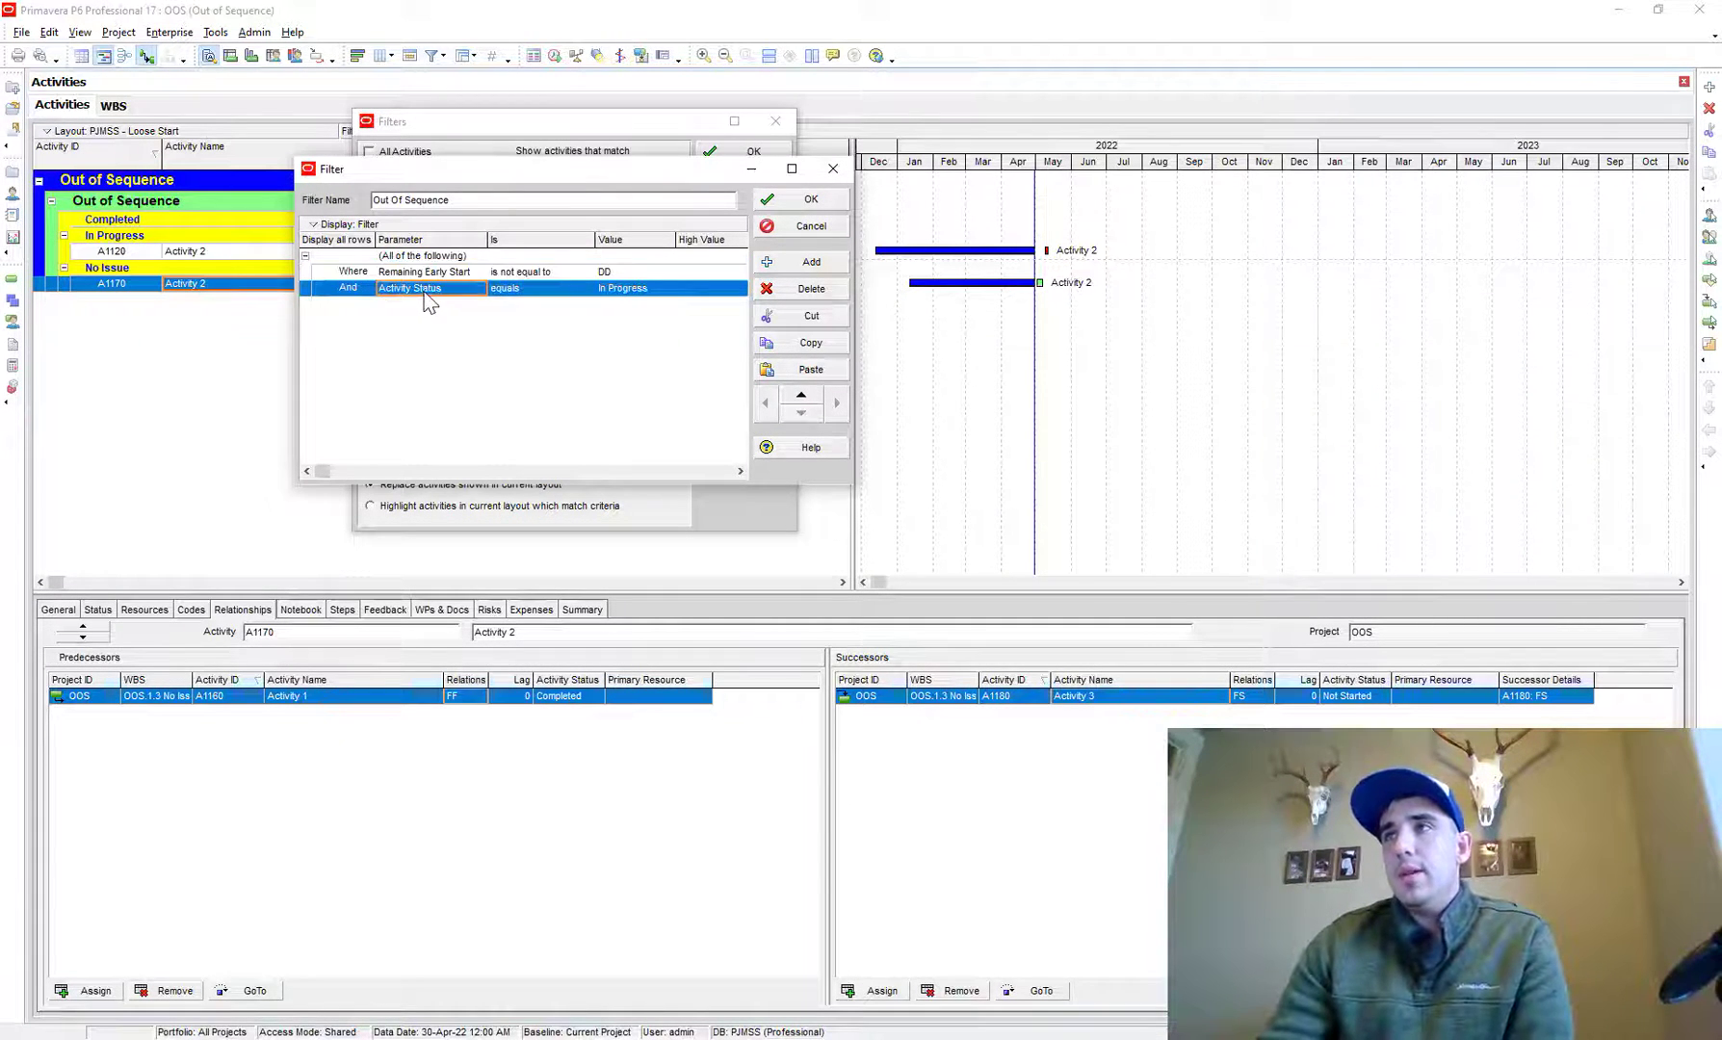
left_click(619, 272)
left_click(420, 289)
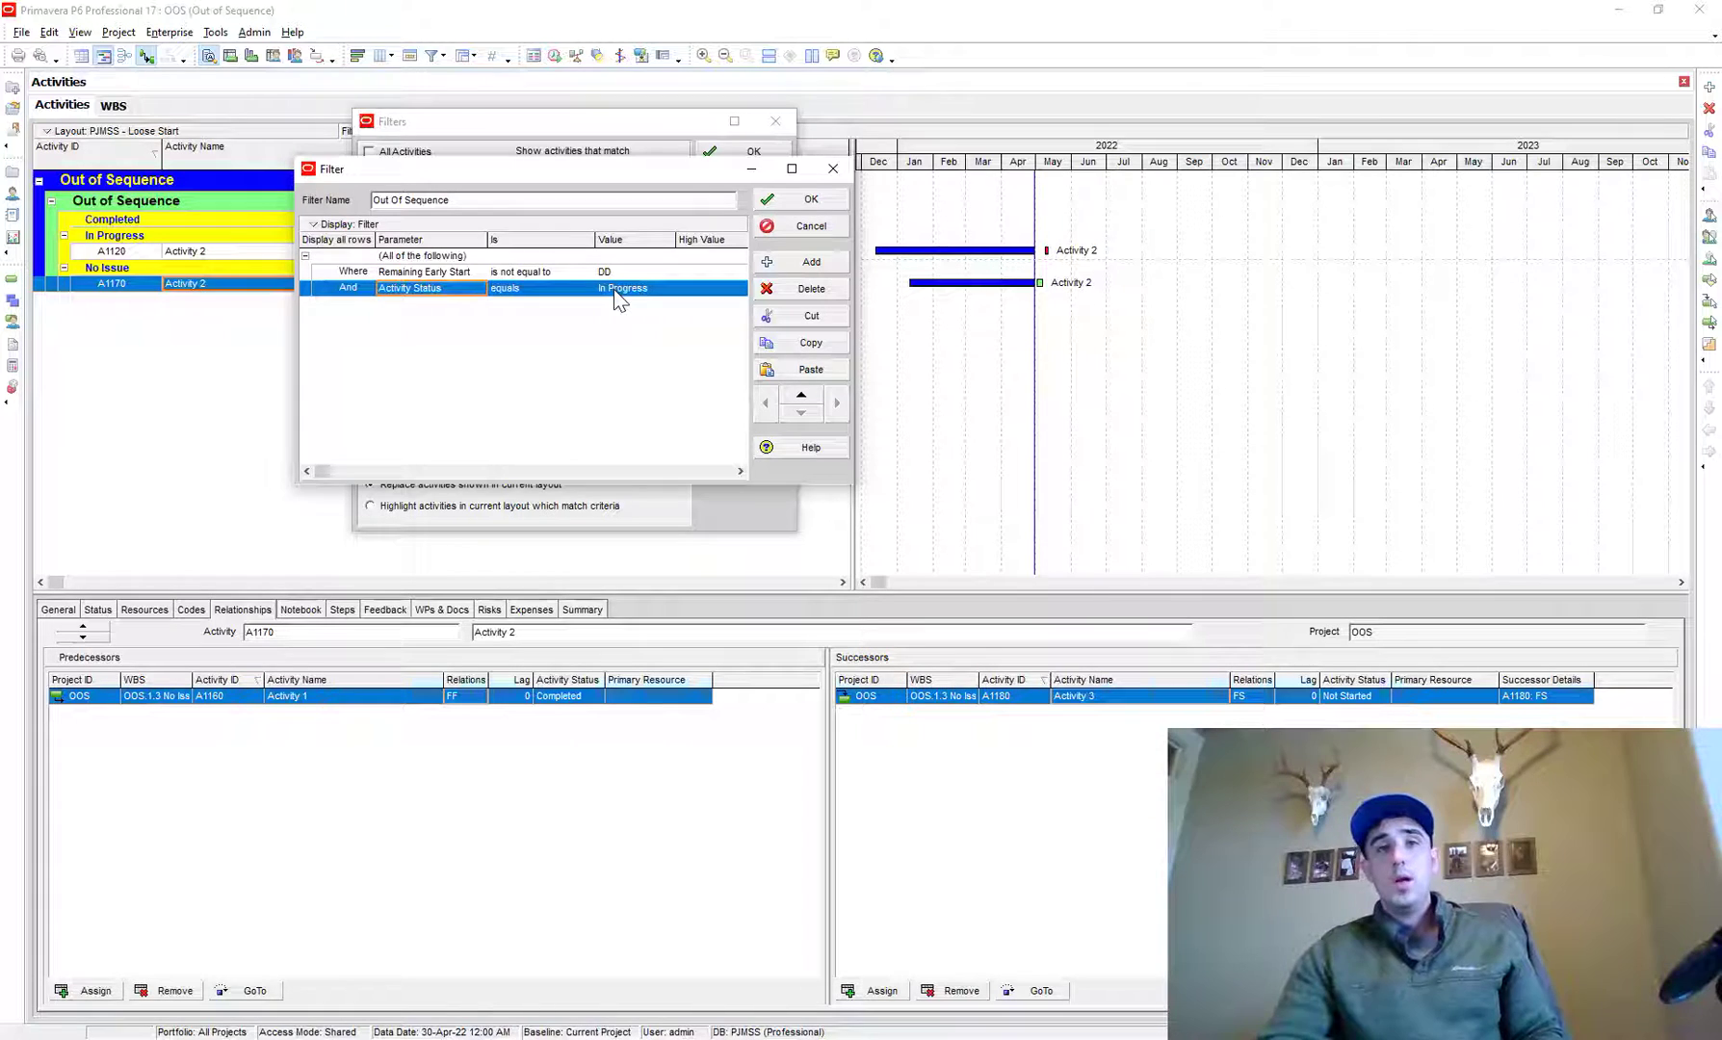
left_click(446, 274)
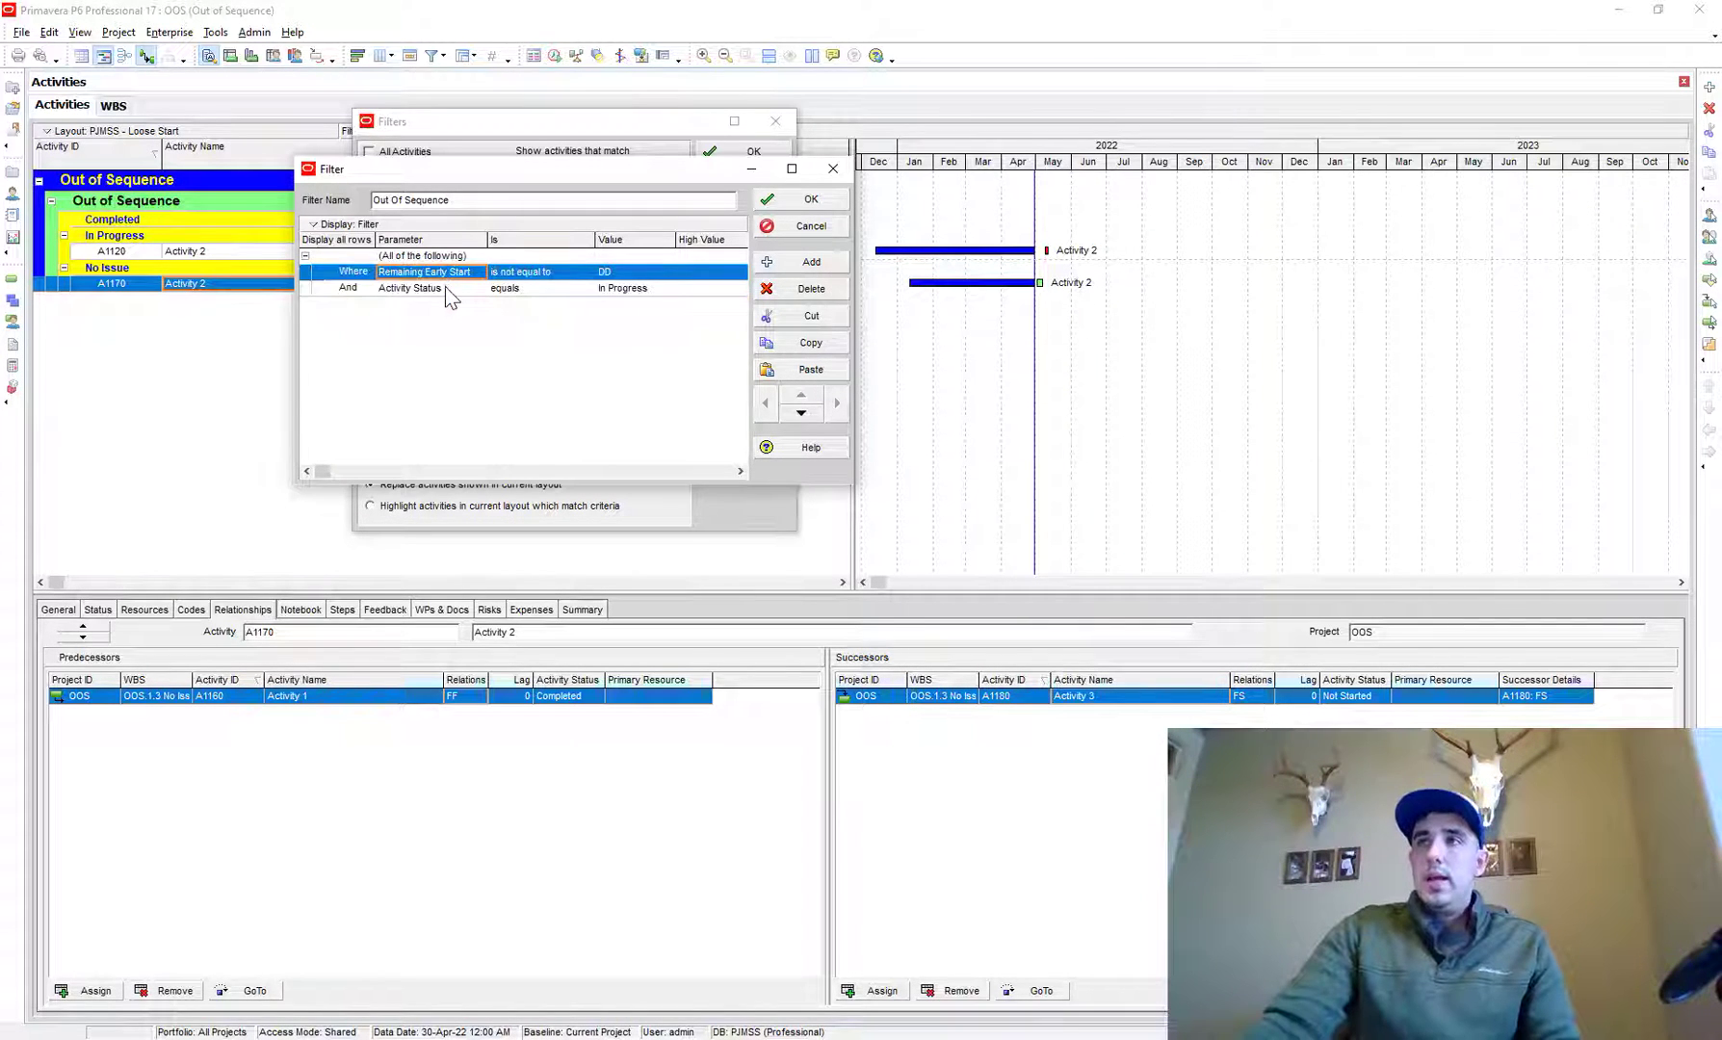
Step: Copy the criteria into a nested group, move it up, and delete the leftover original conditions
left_click(450, 256)
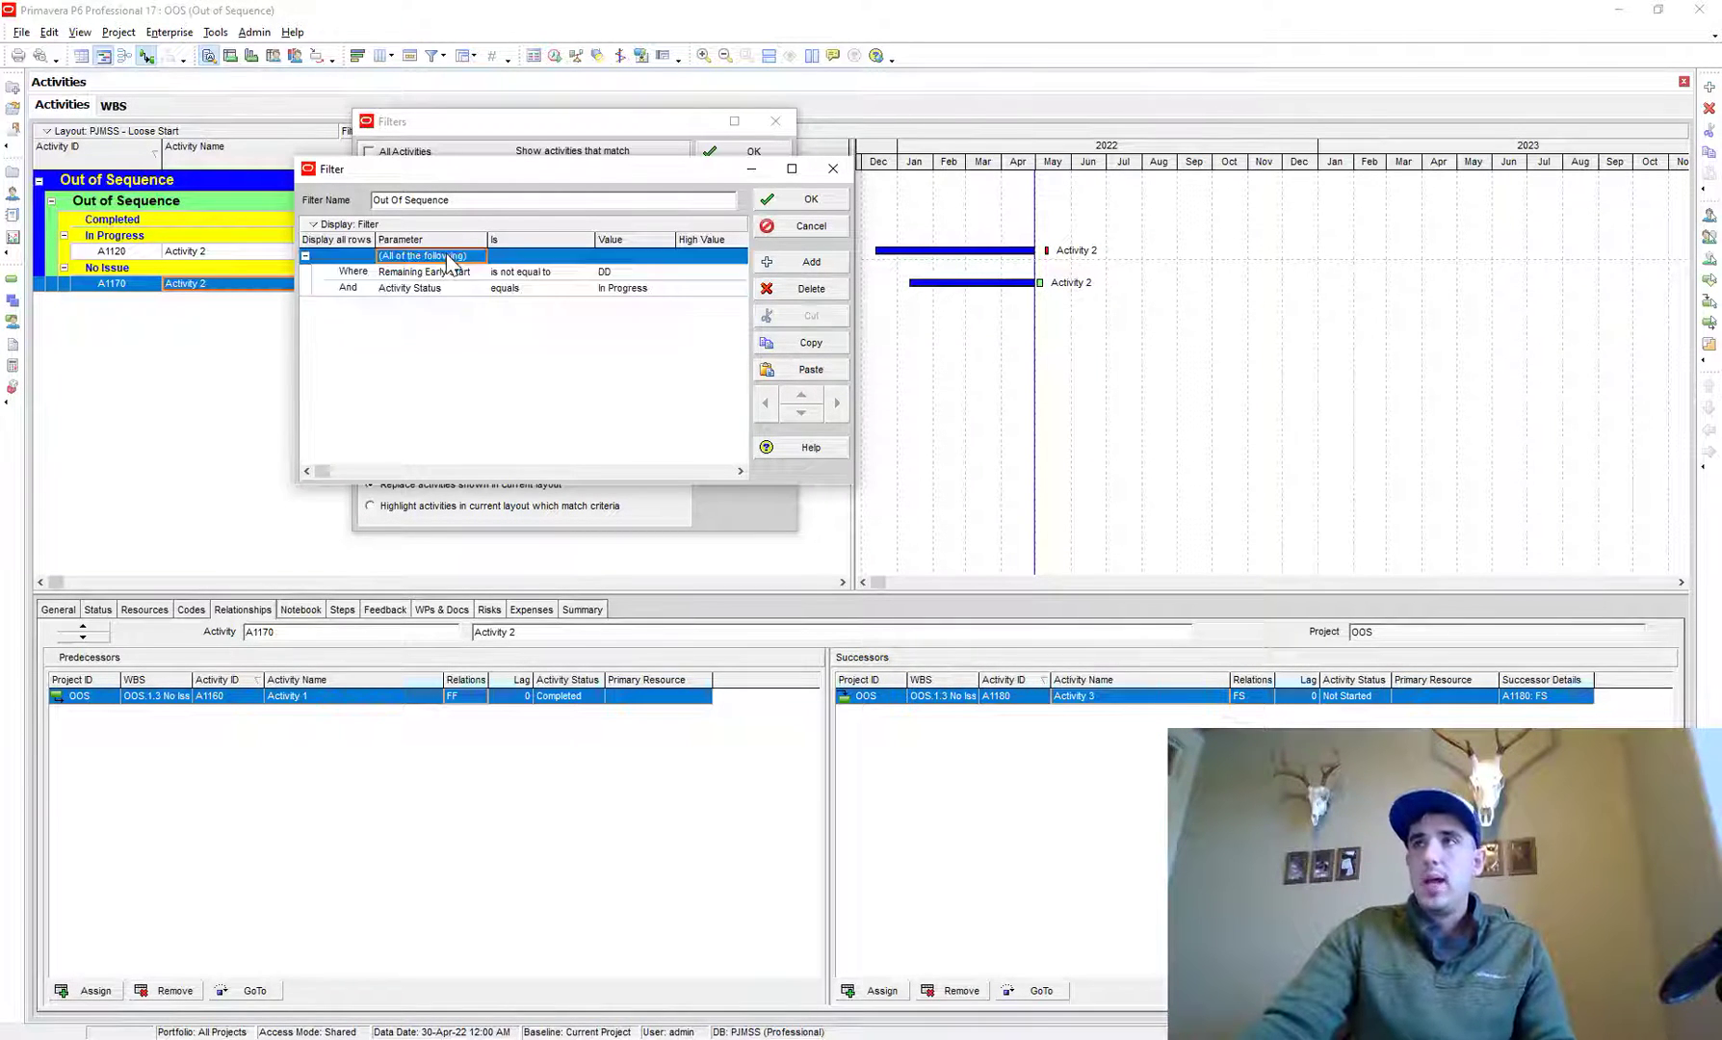
left_click(809, 344)
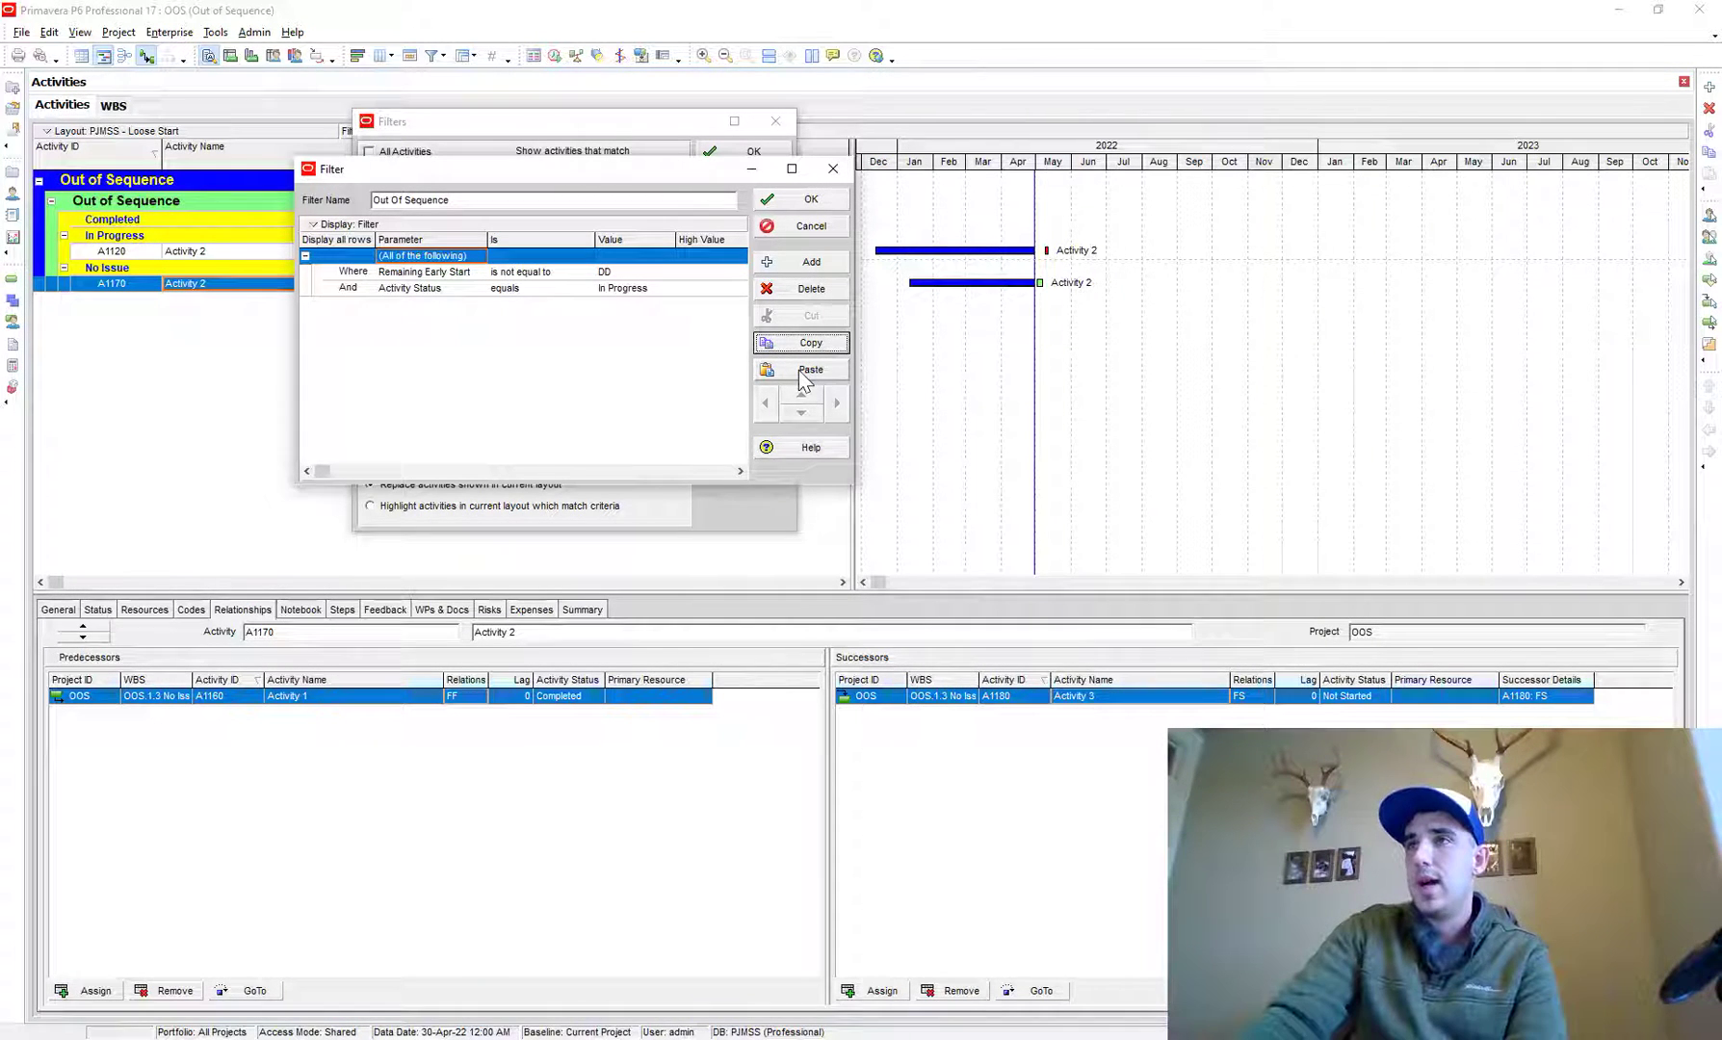
left_click(804, 376)
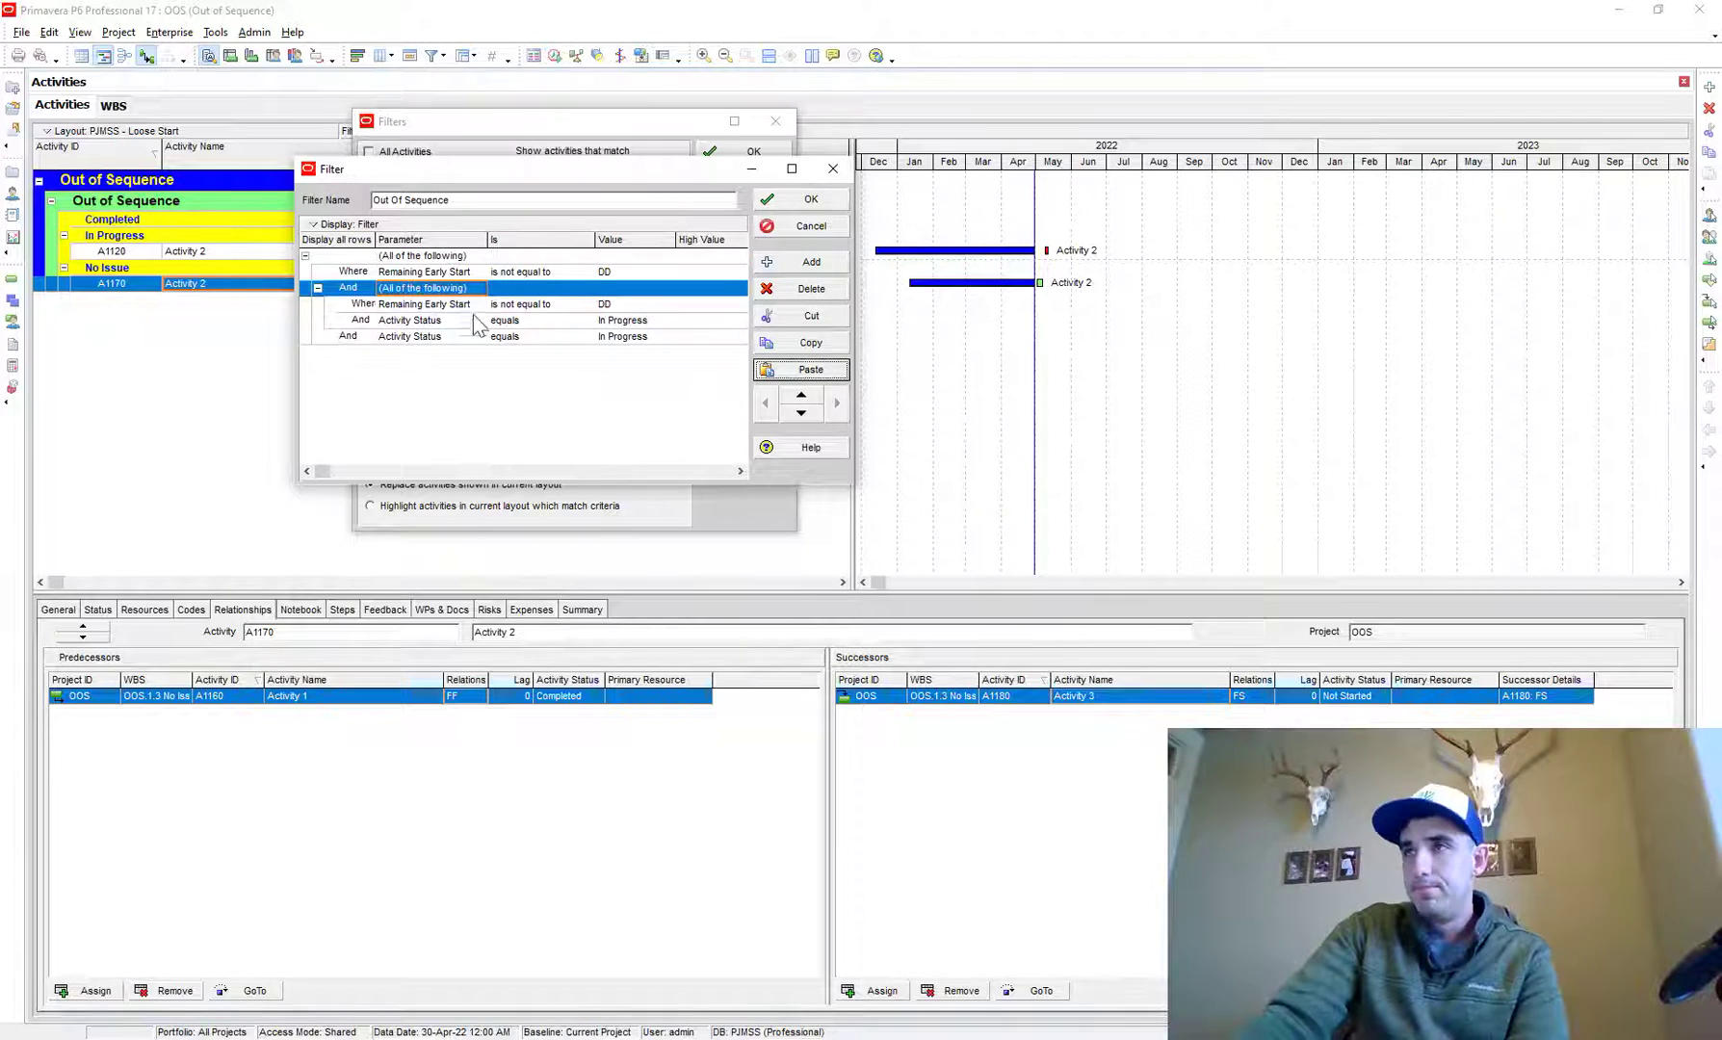
left_click(417, 303)
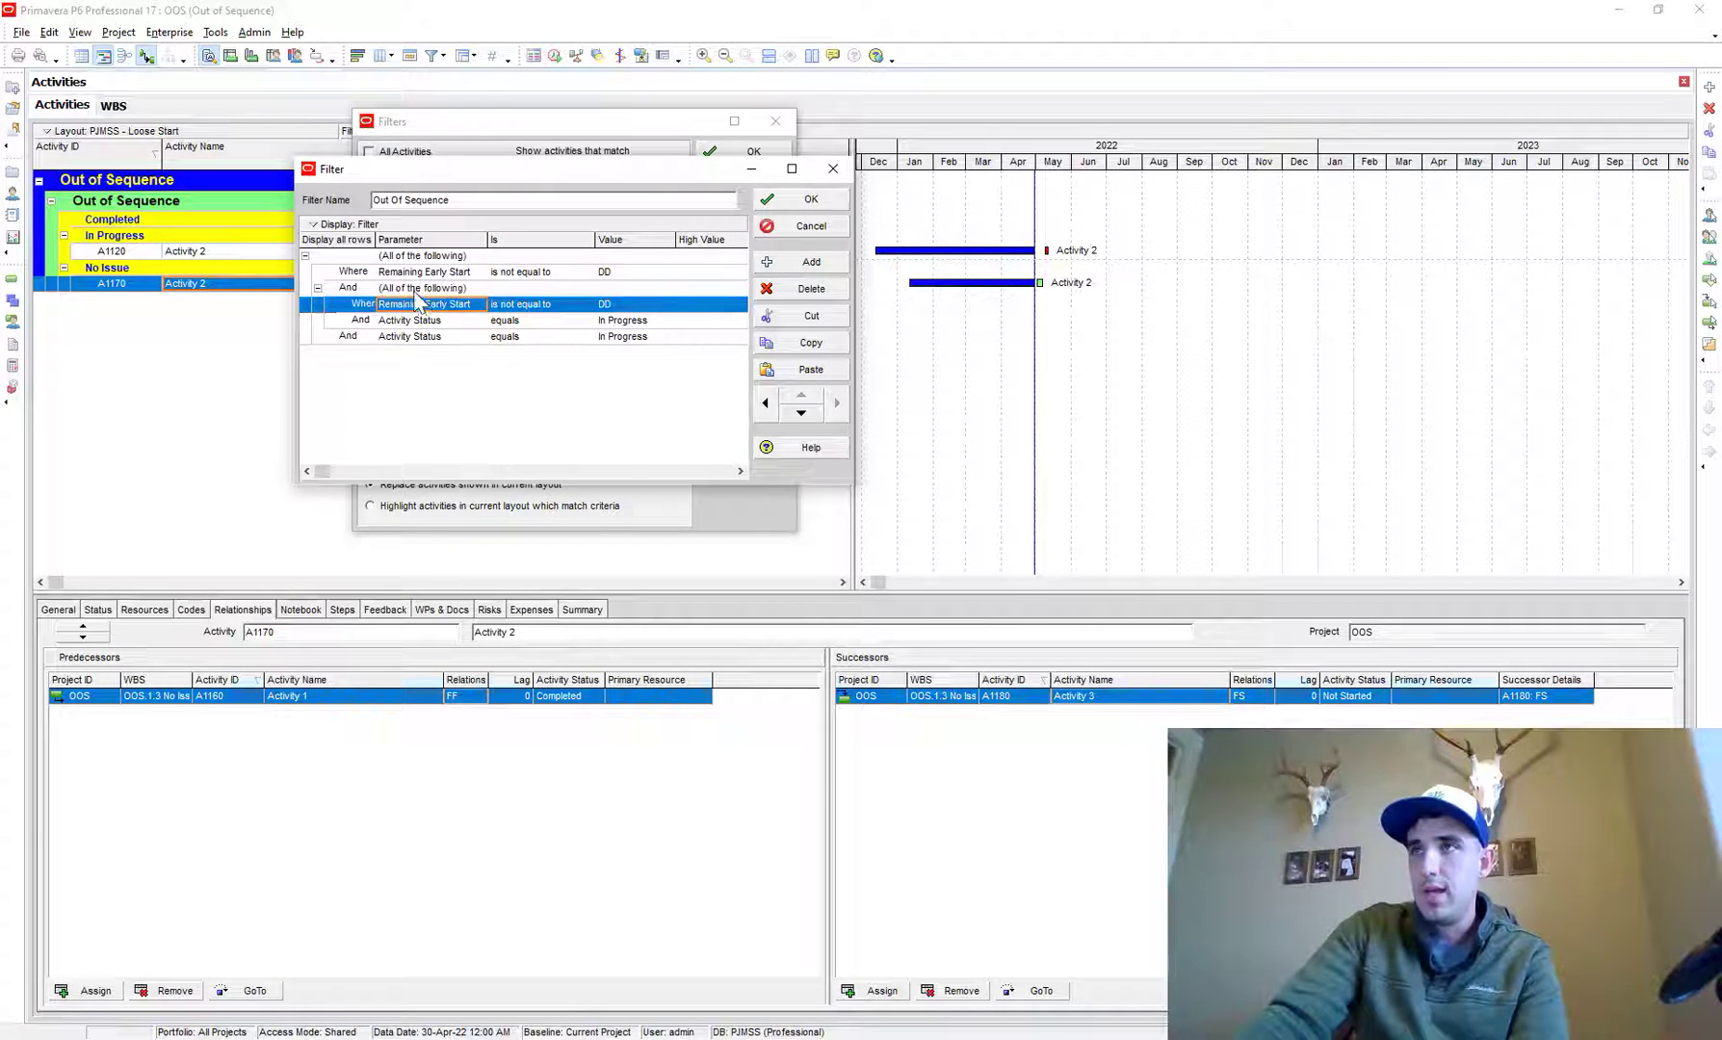
left_click(417, 288)
left_click(800, 396)
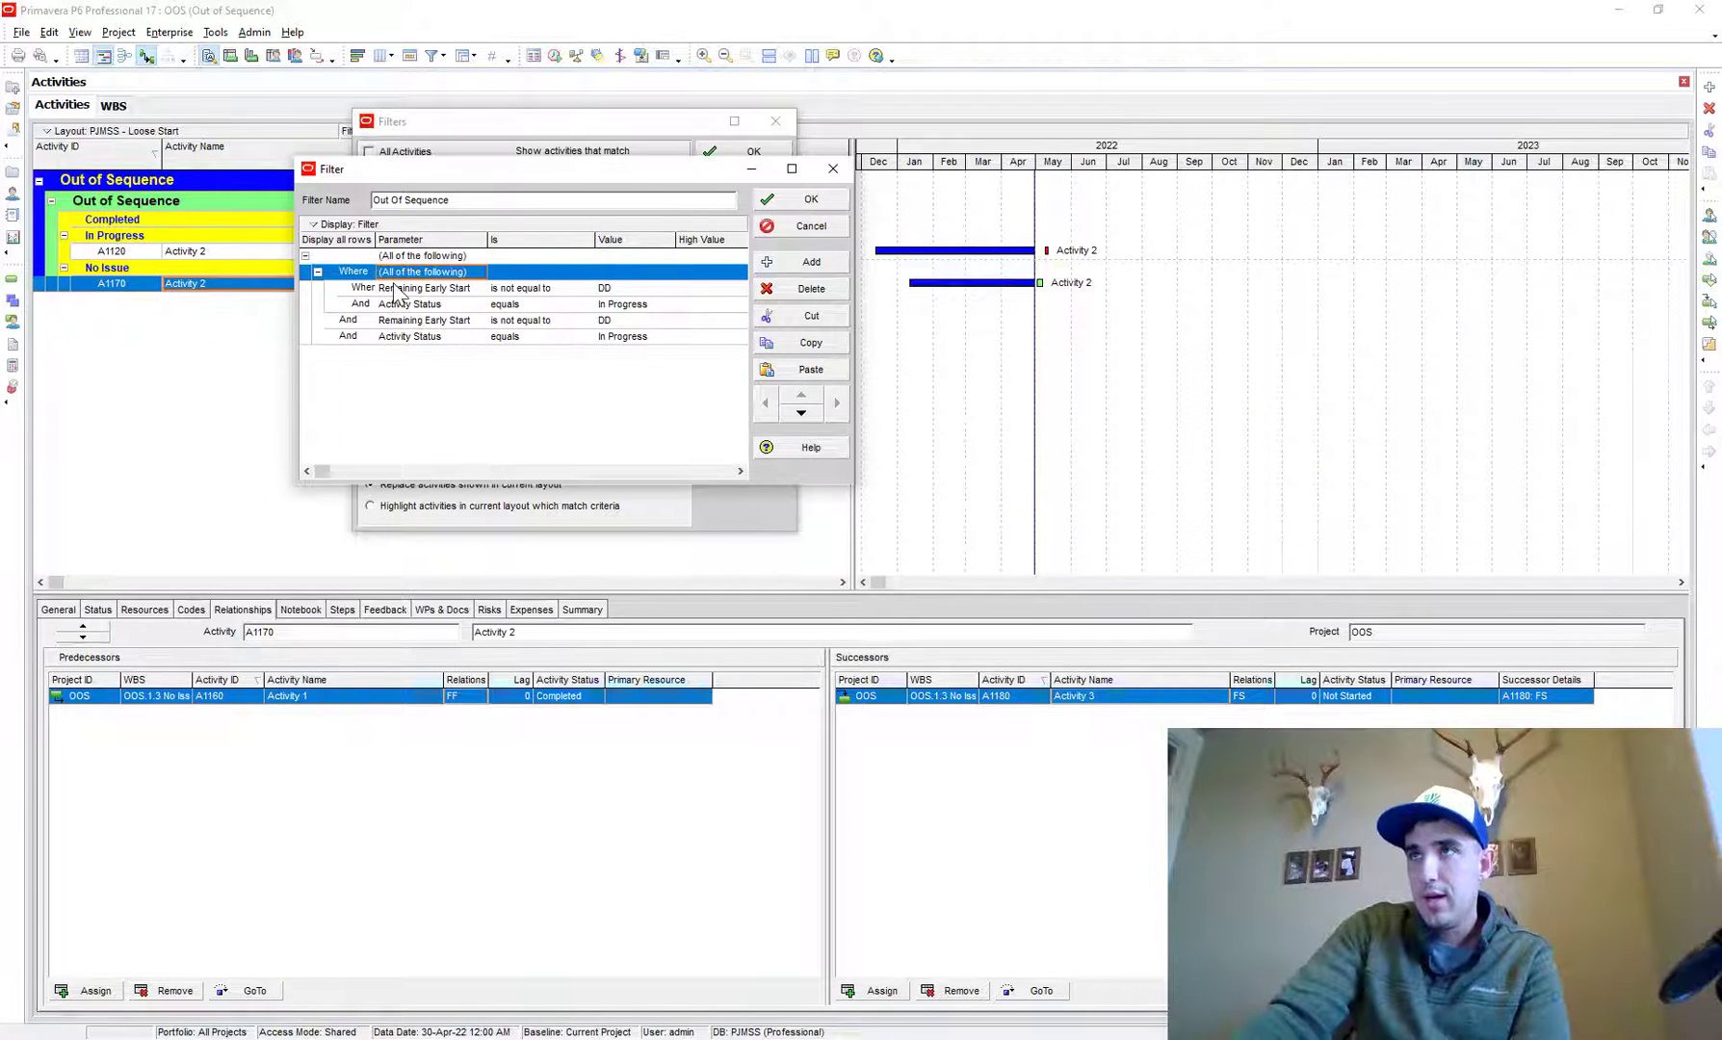
left_click(388, 321)
left_click(442, 337, "shift")
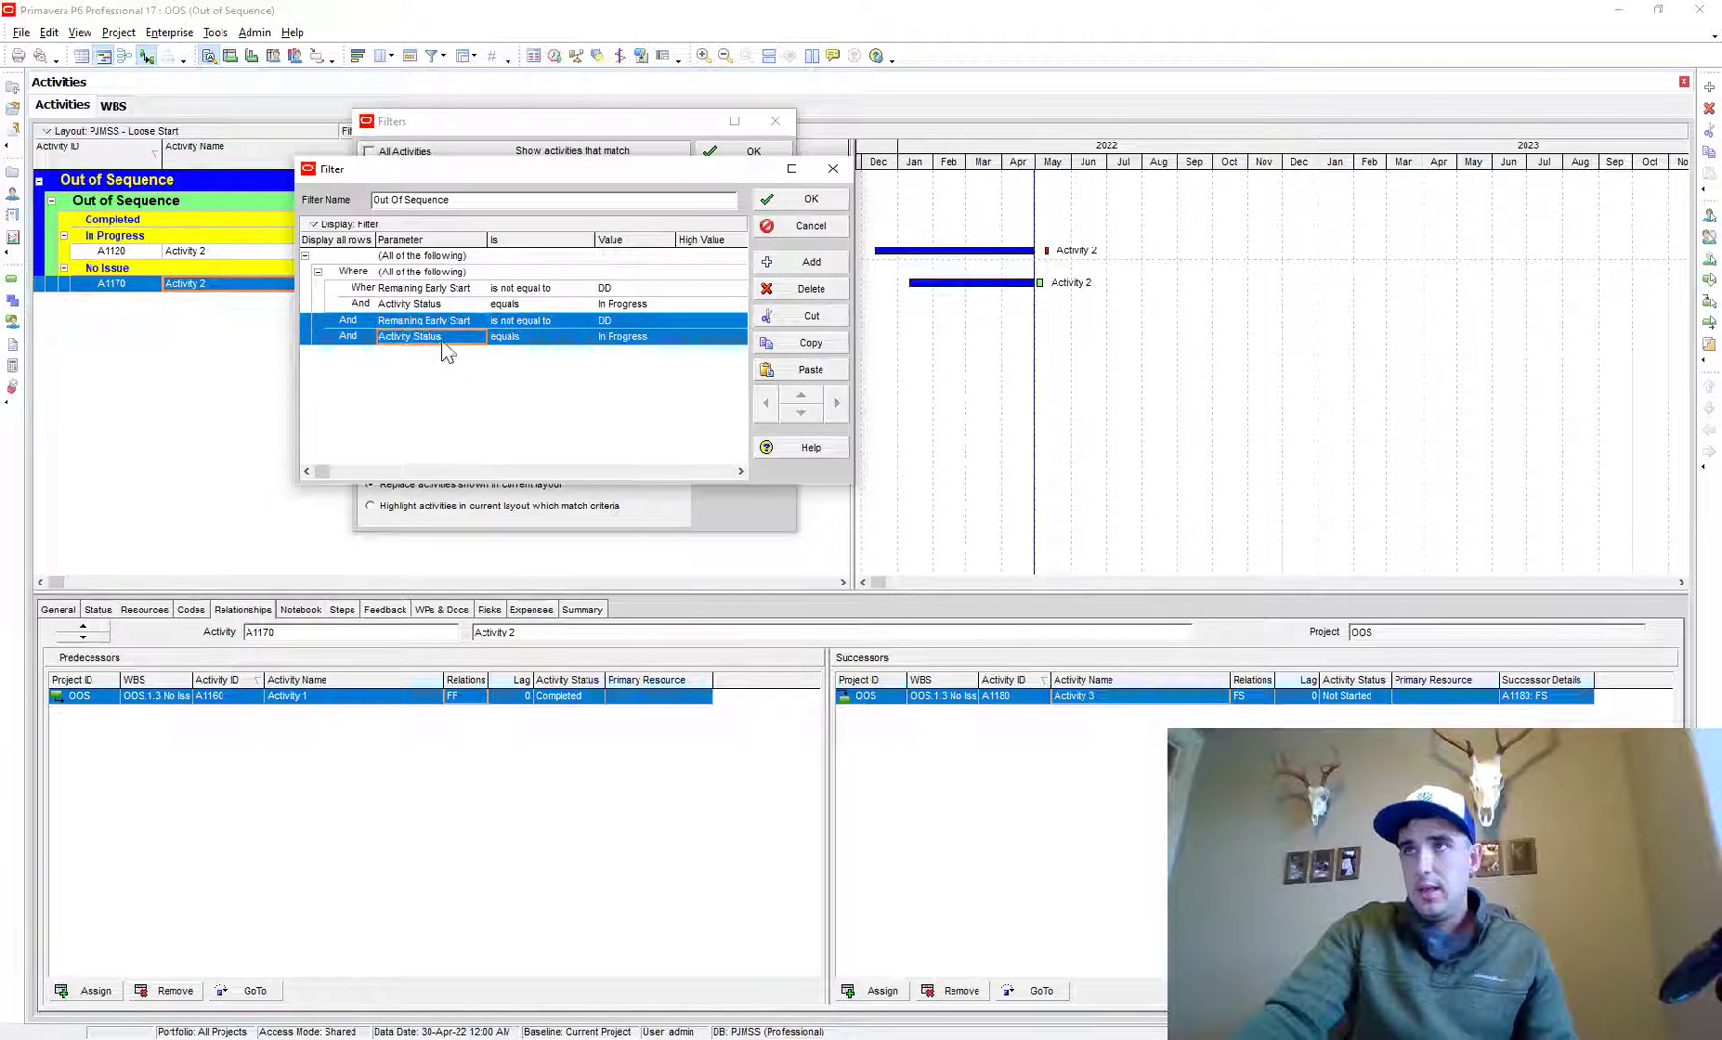
left_click(803, 288)
left_click(820, 556)
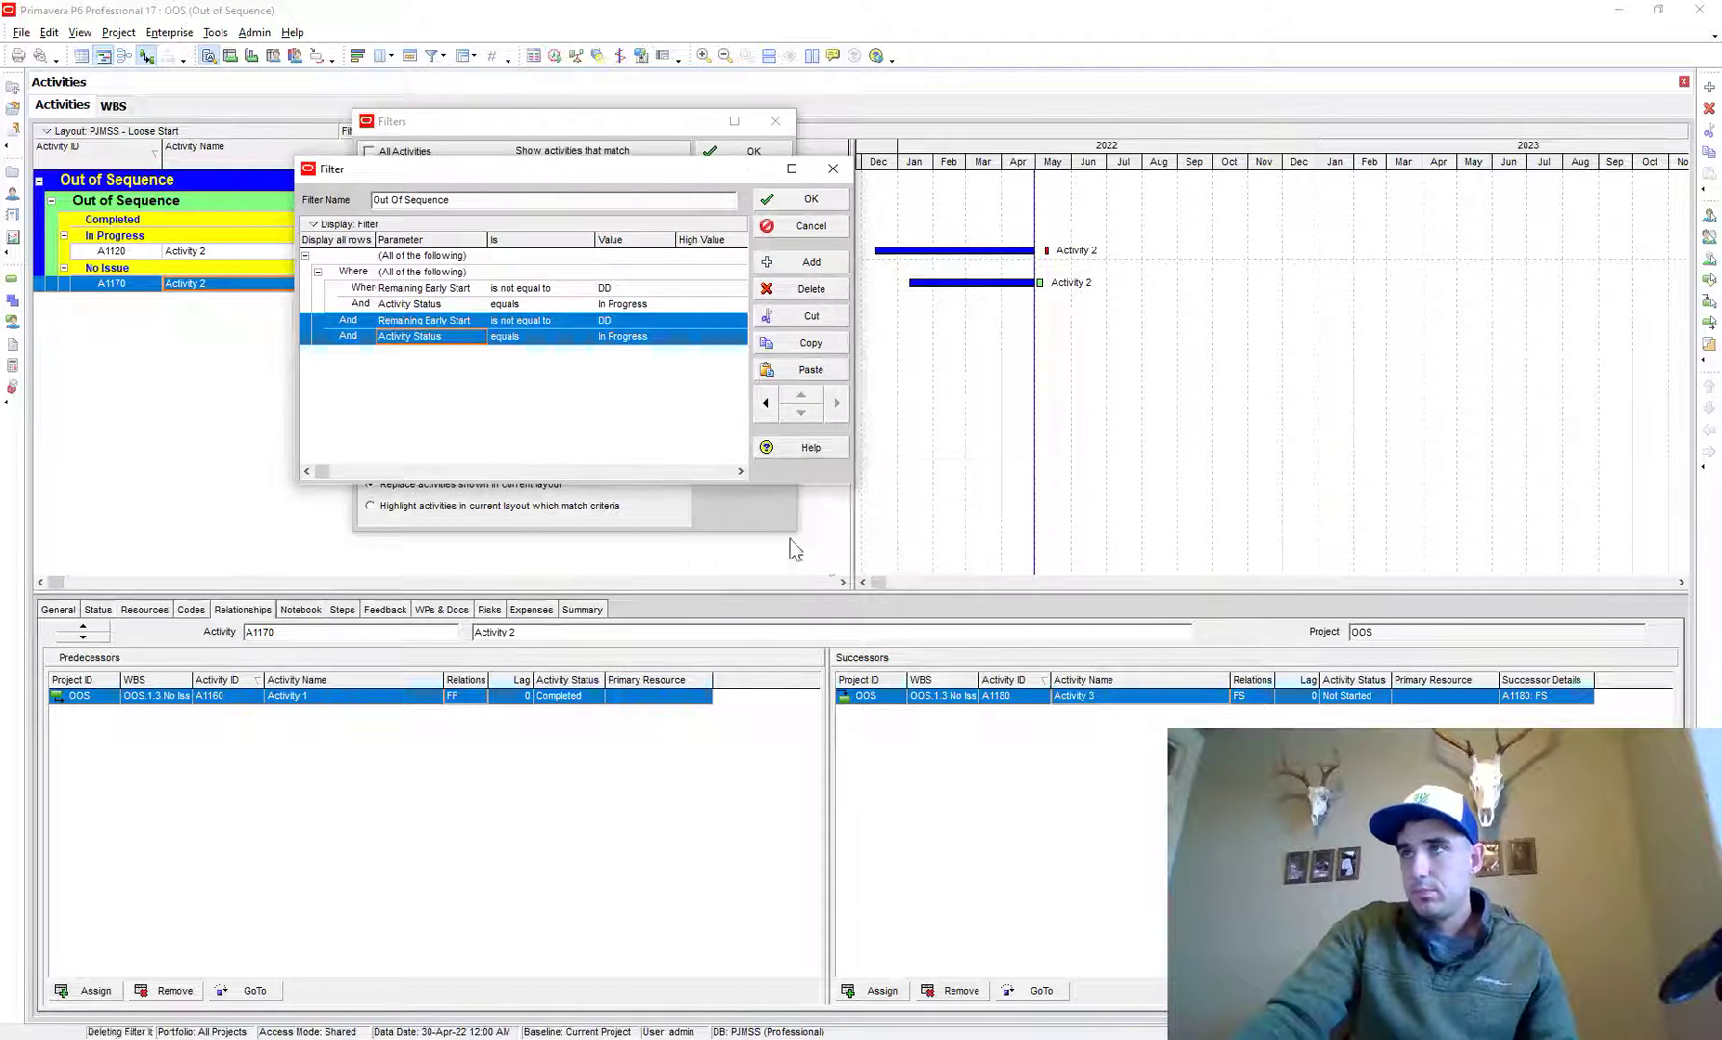
Step: Paste a second copy of the condition group and outdent it to the top level
left_click(459, 275)
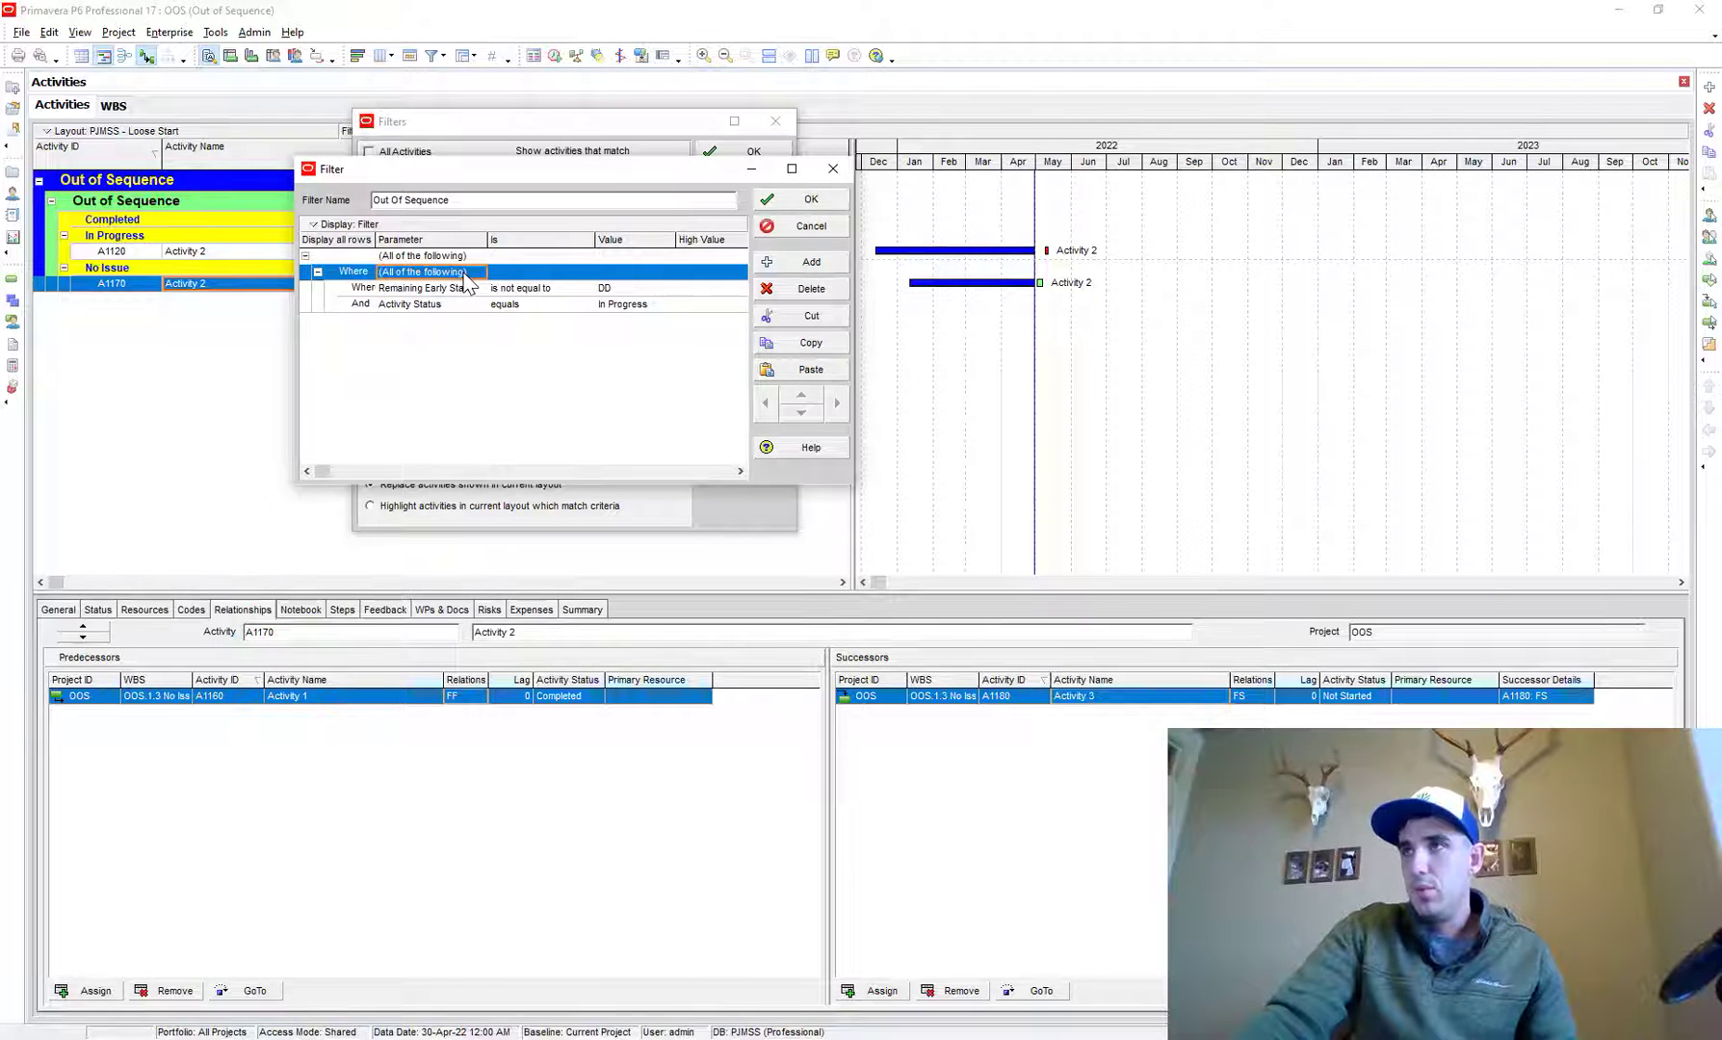
left_click(811, 343)
left_click(813, 377)
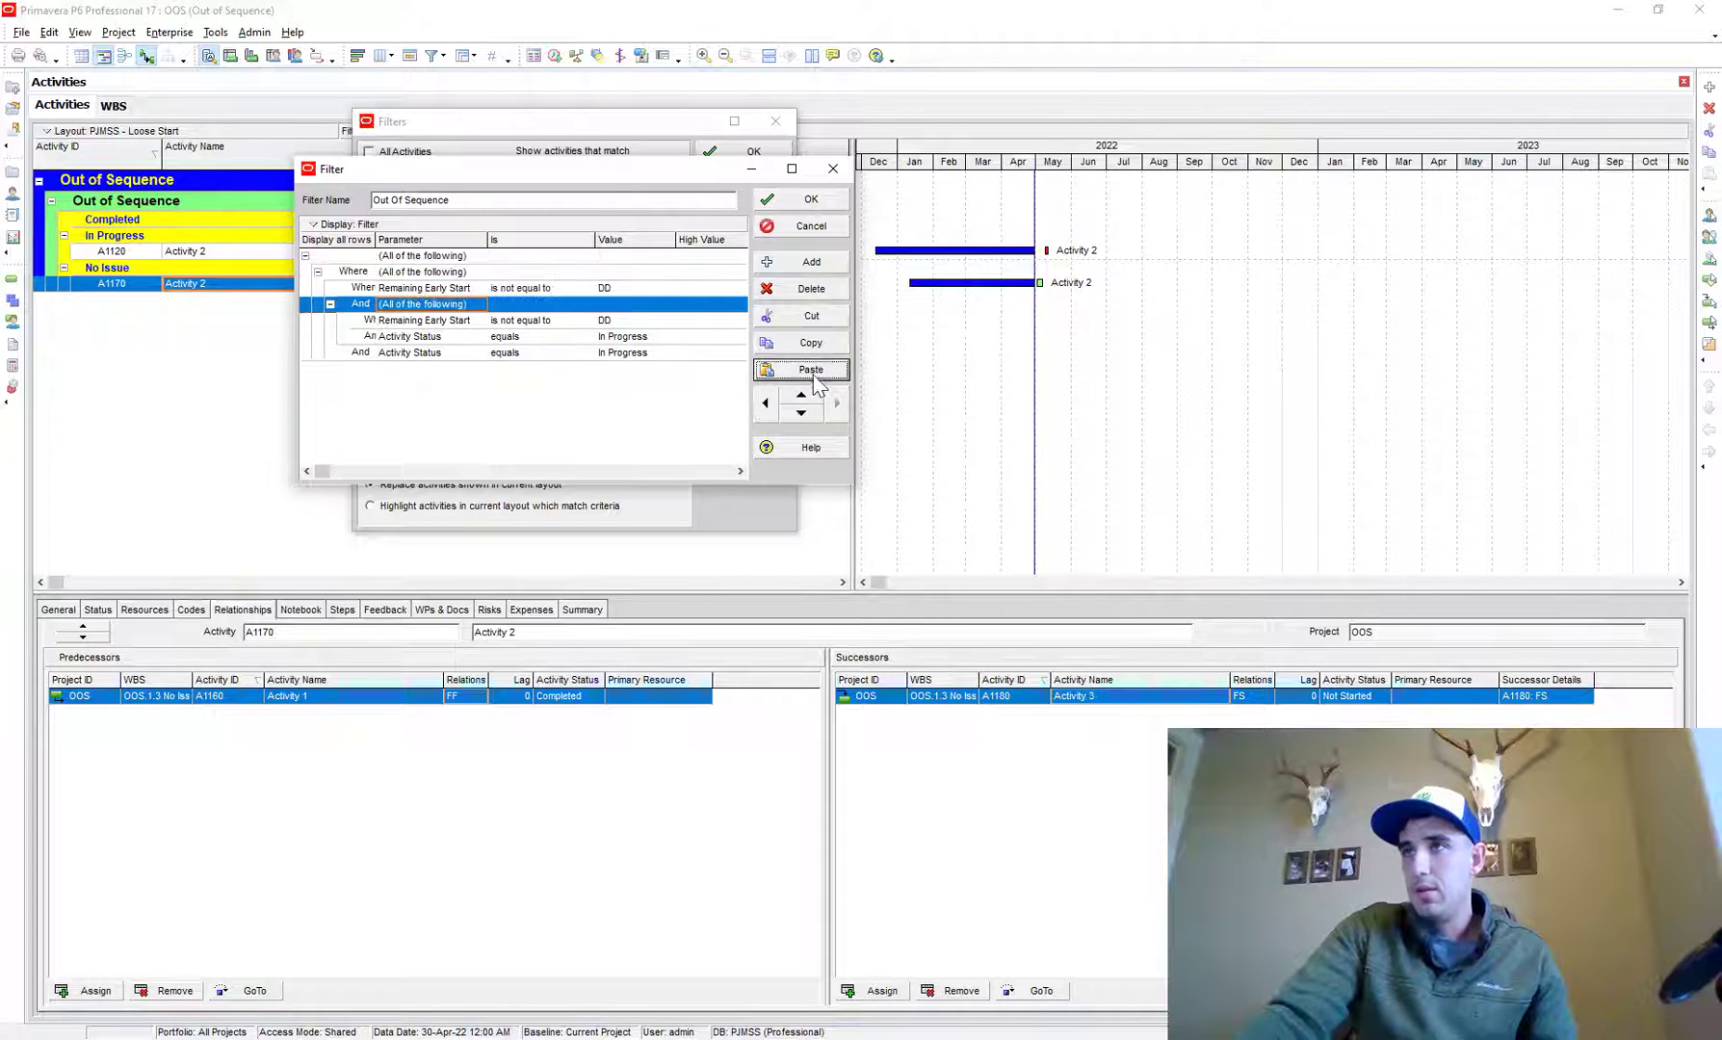
left_click(768, 403)
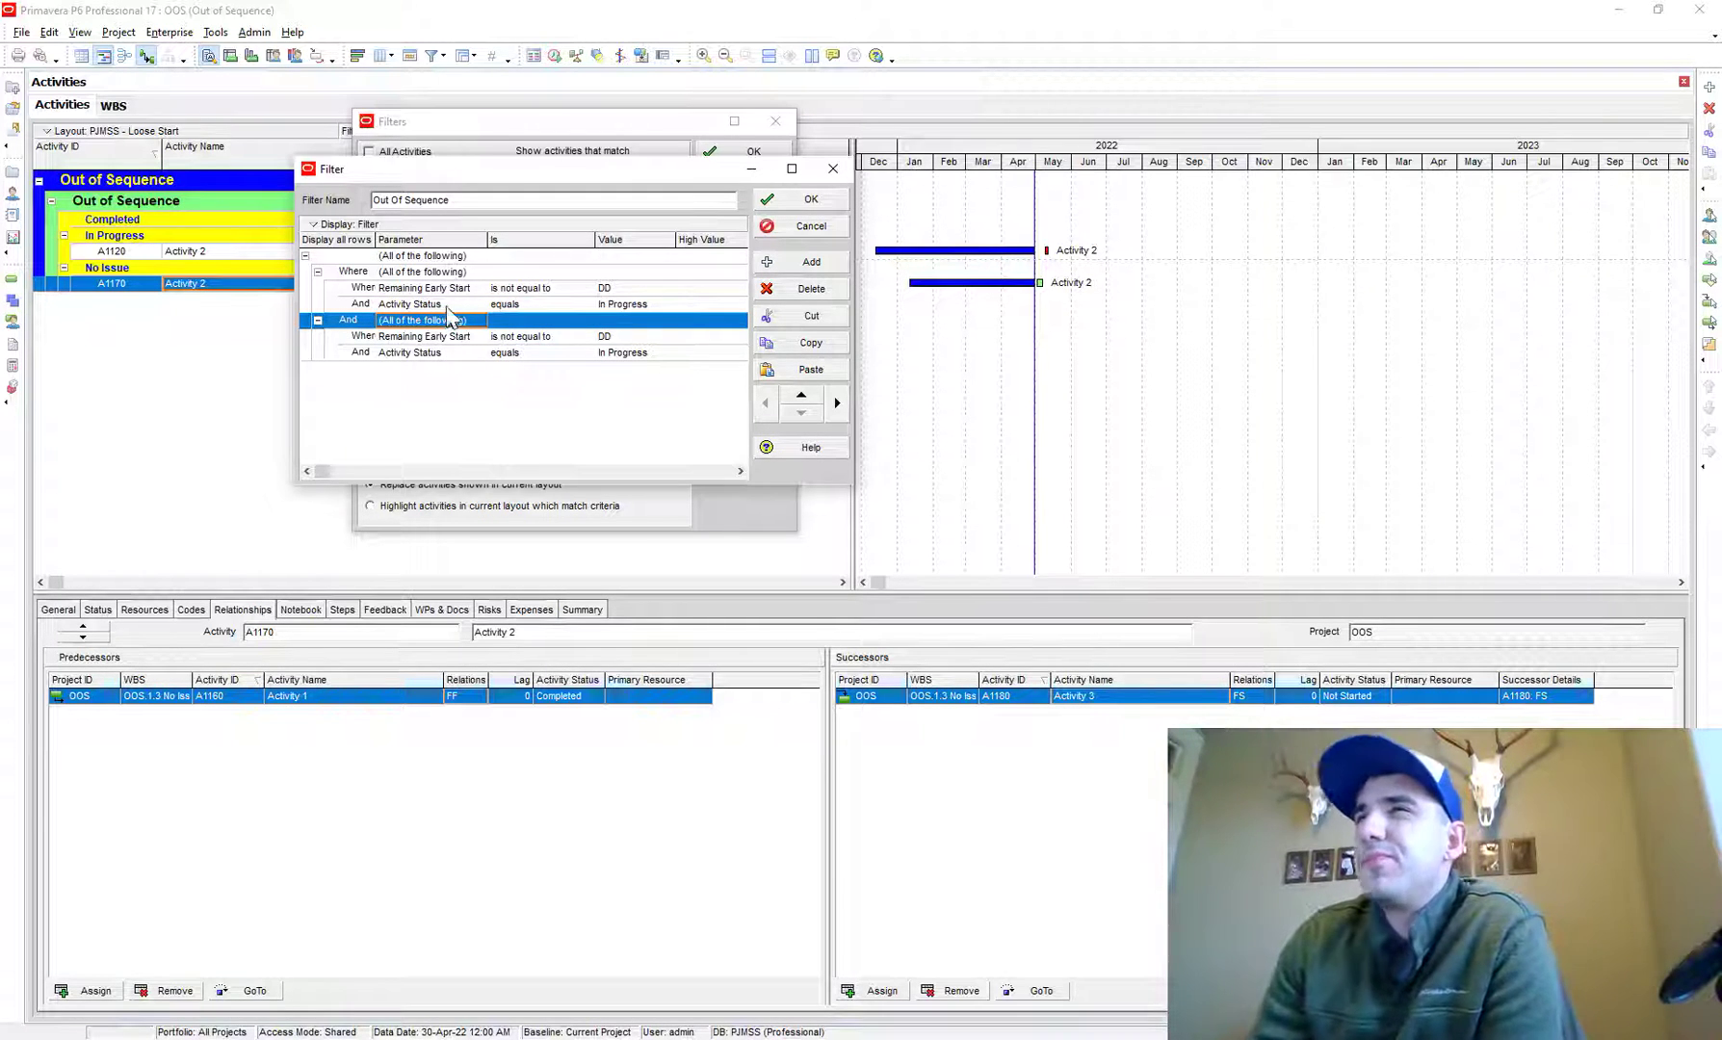
Step: Review the first group's conditions and select the second group's Remaining Early Start condition
left_click(318, 271)
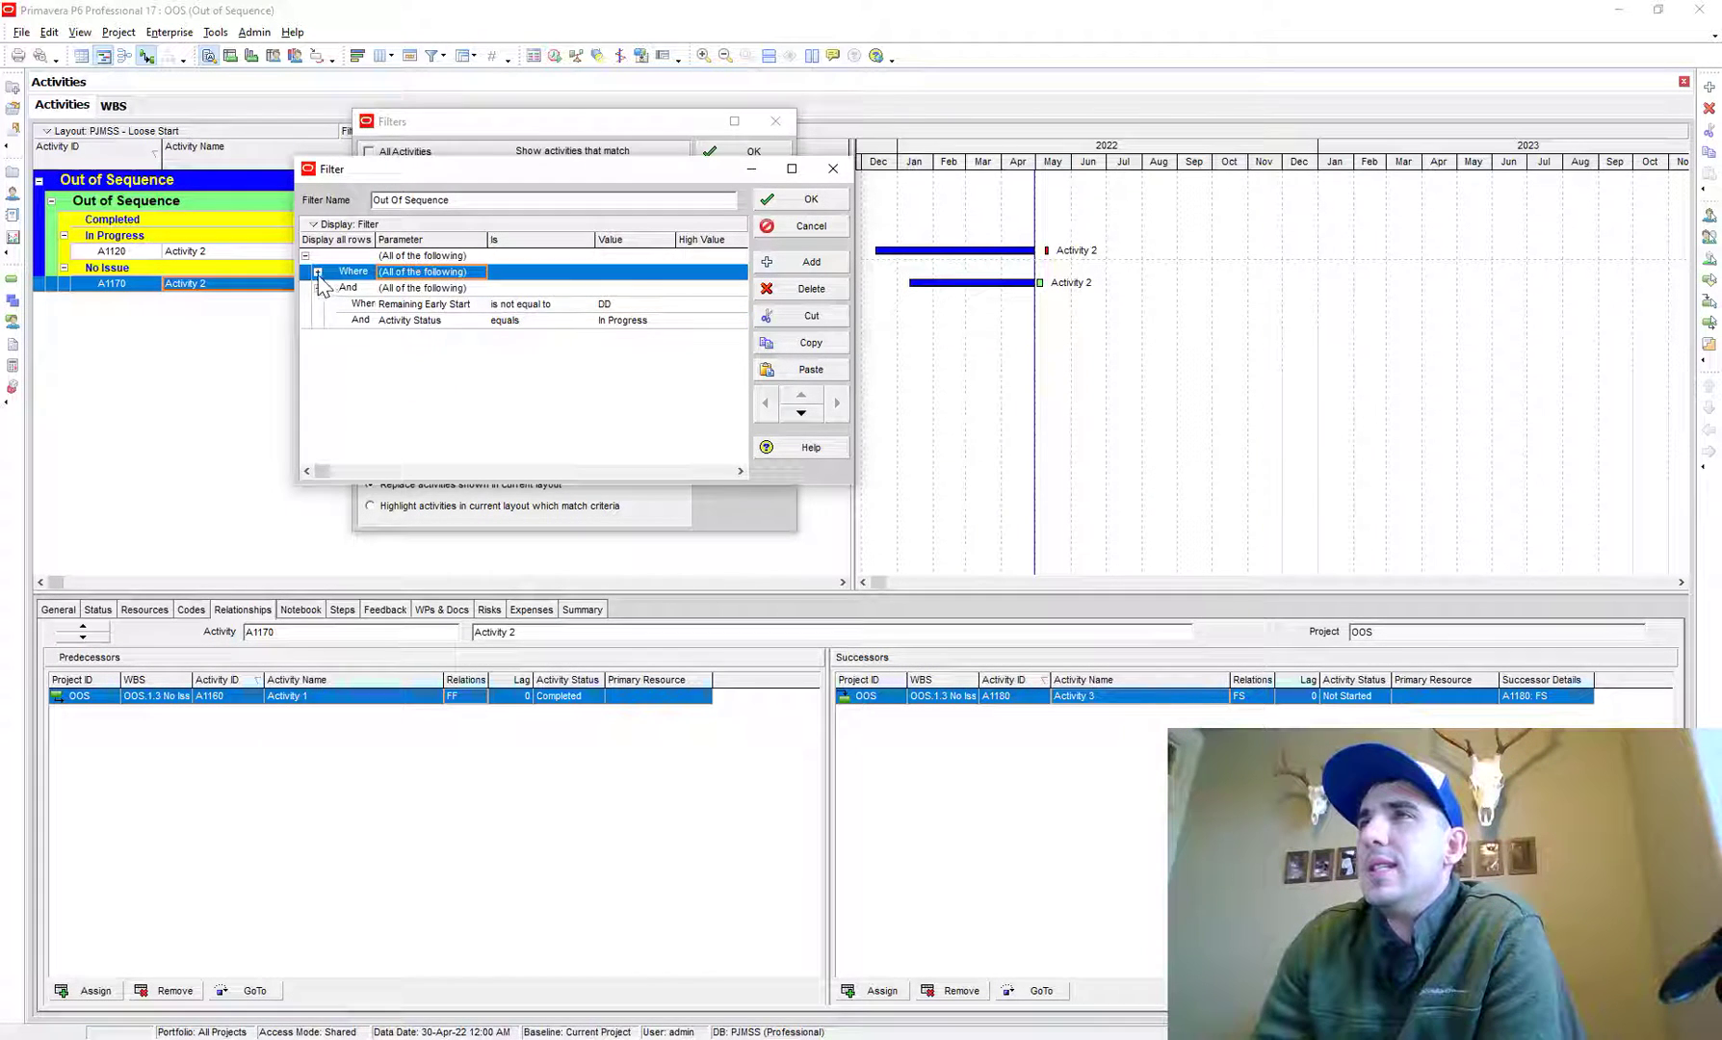
left_click(317, 272)
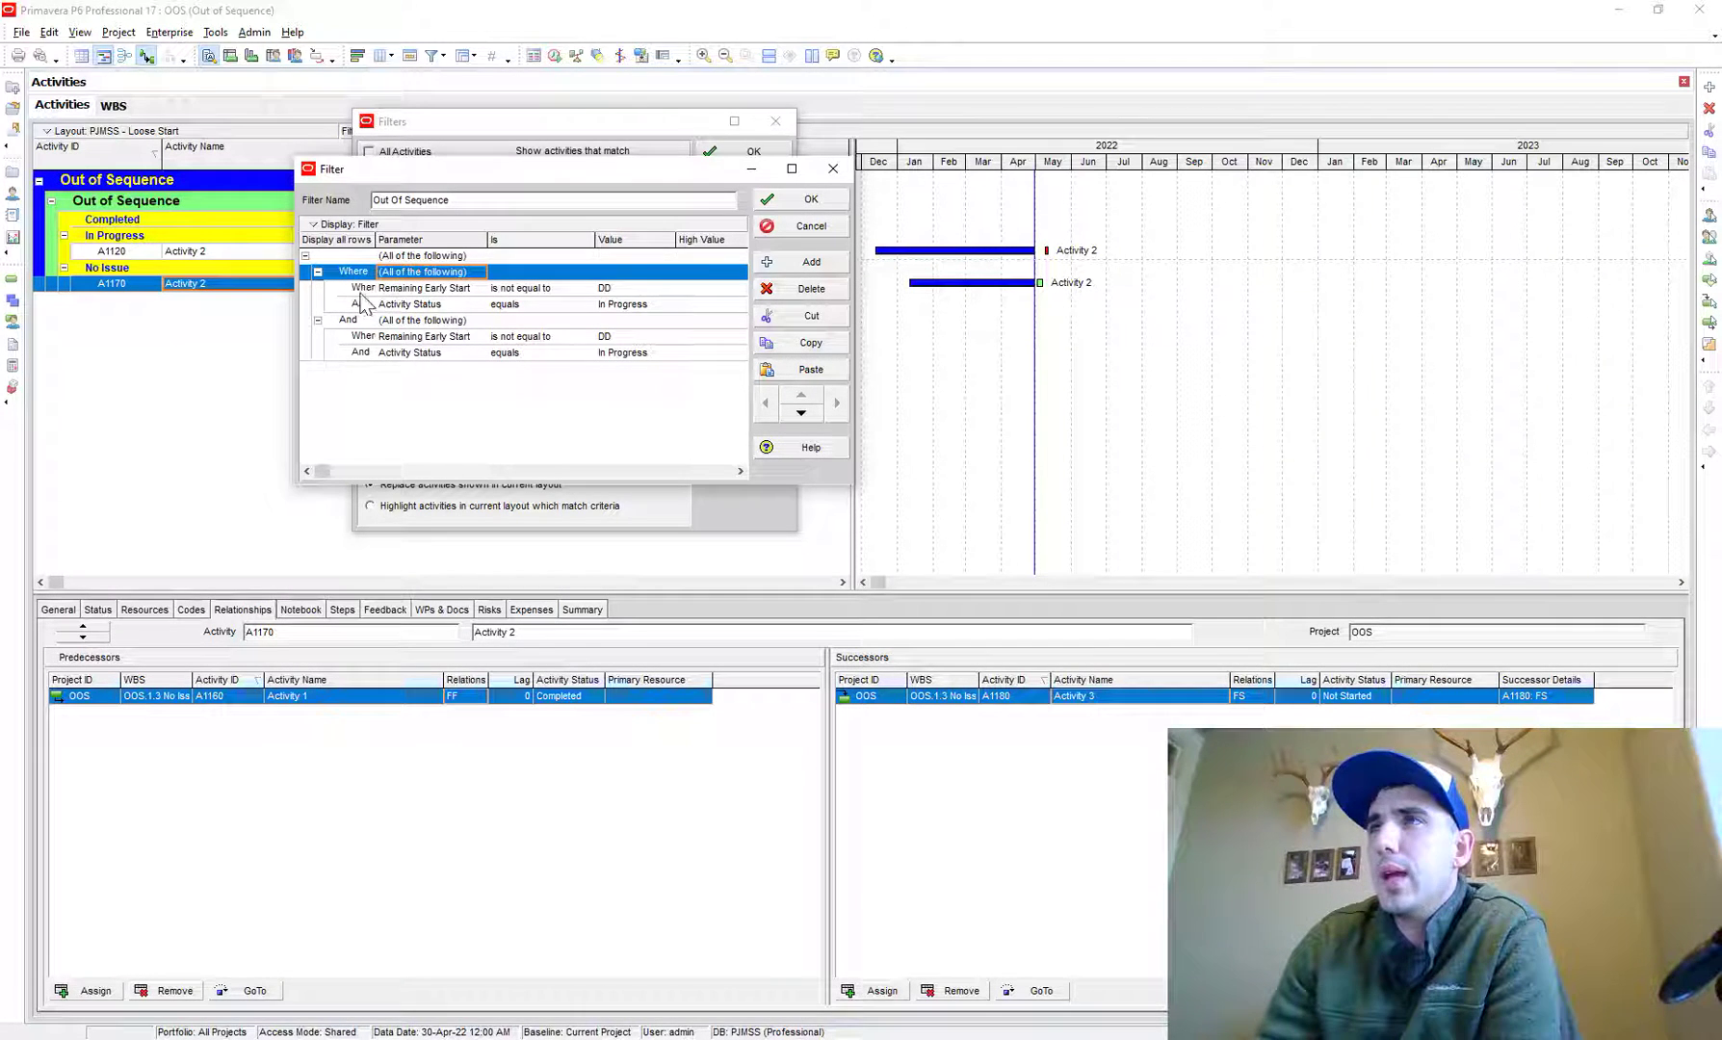
left_click(401, 290)
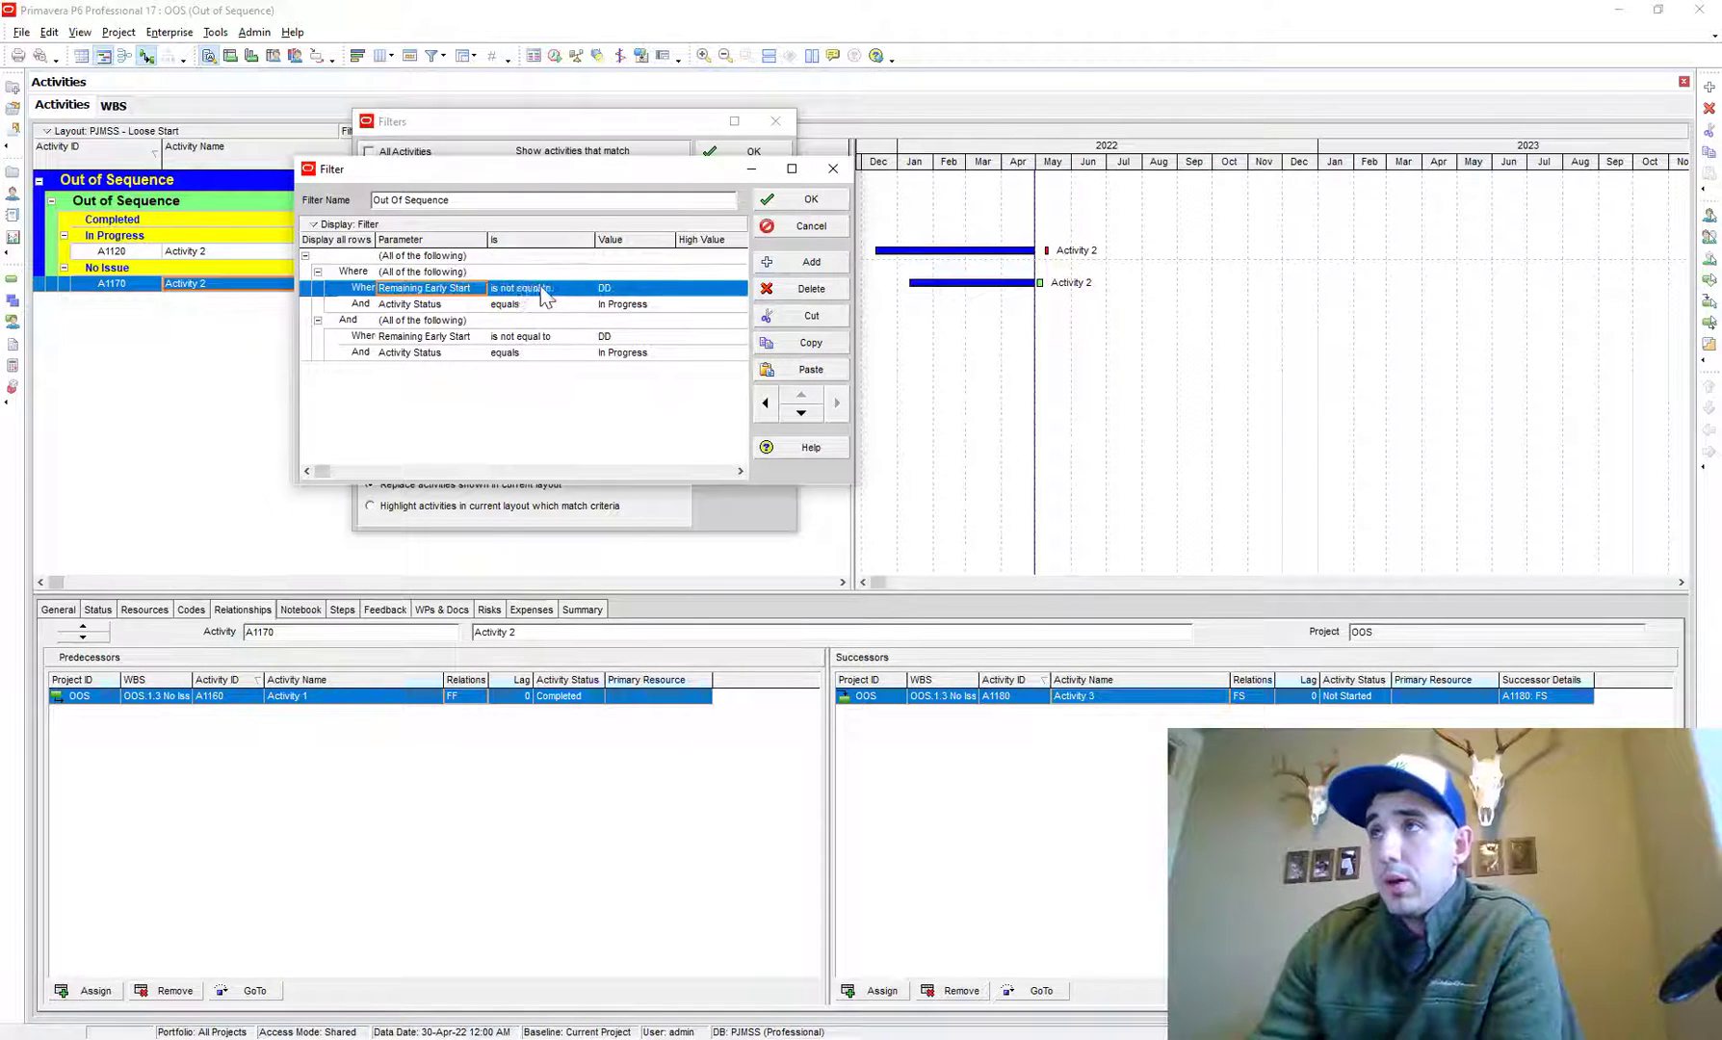
left_click(599, 306)
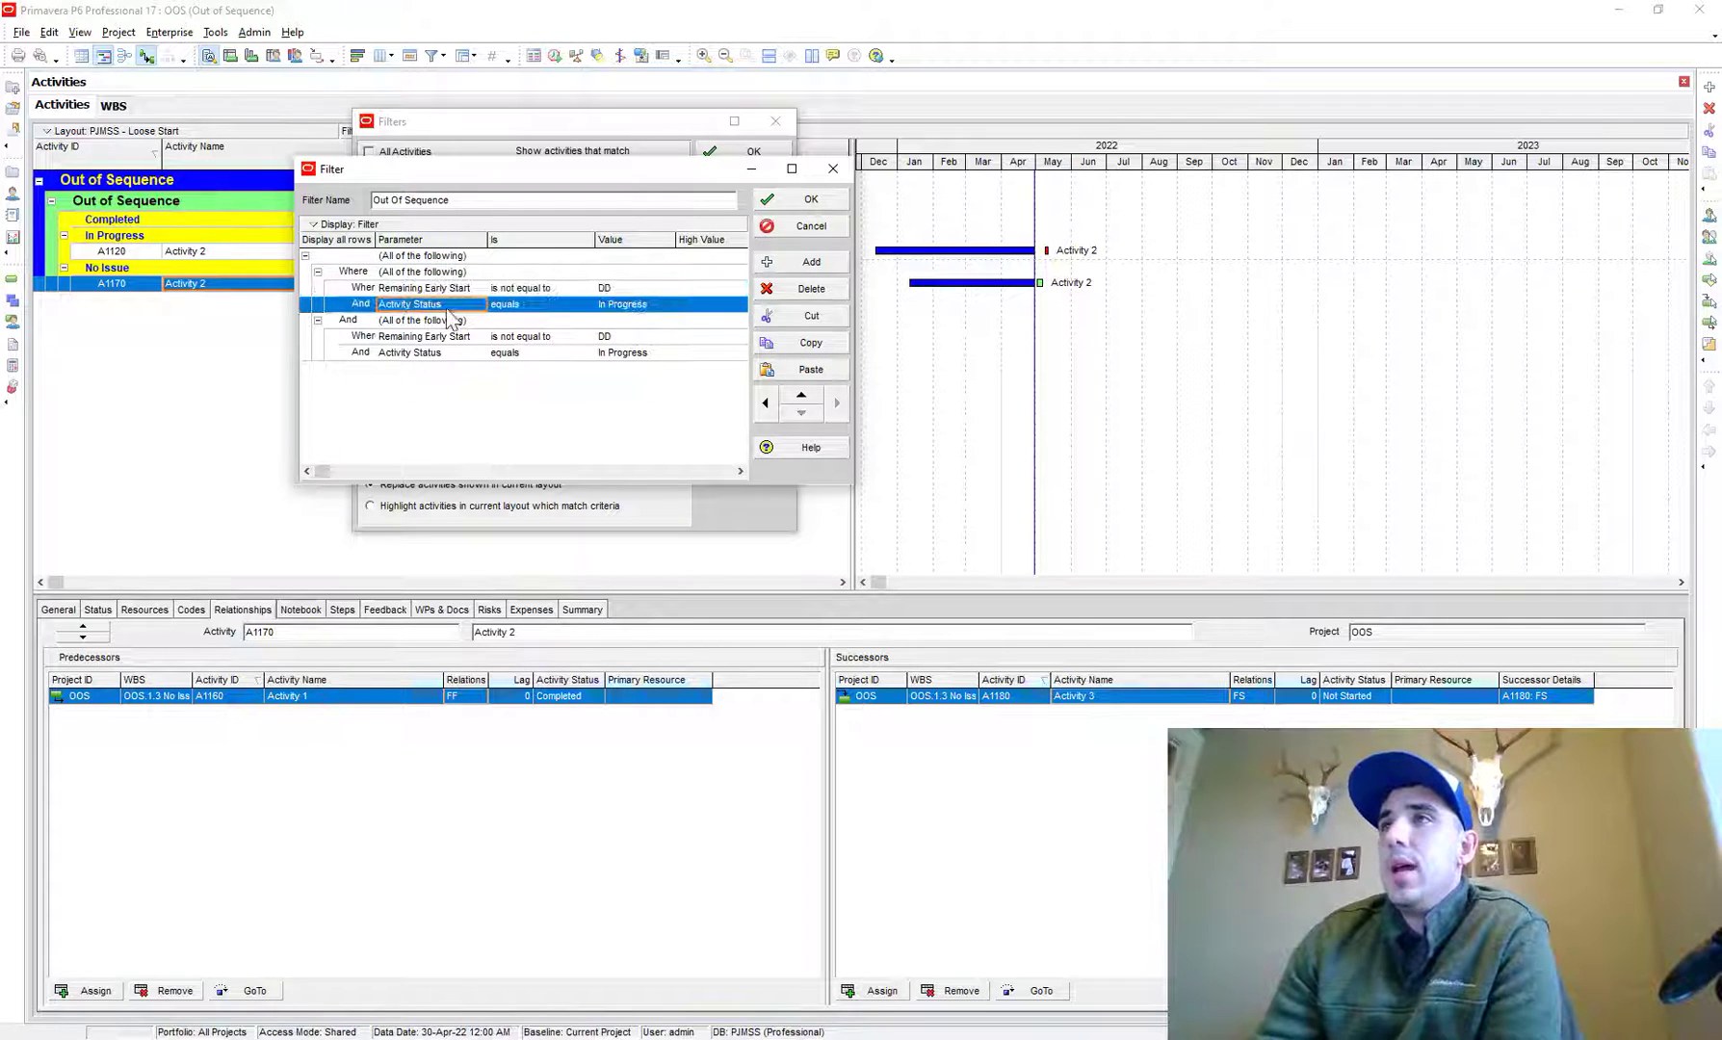
left_click(640, 307)
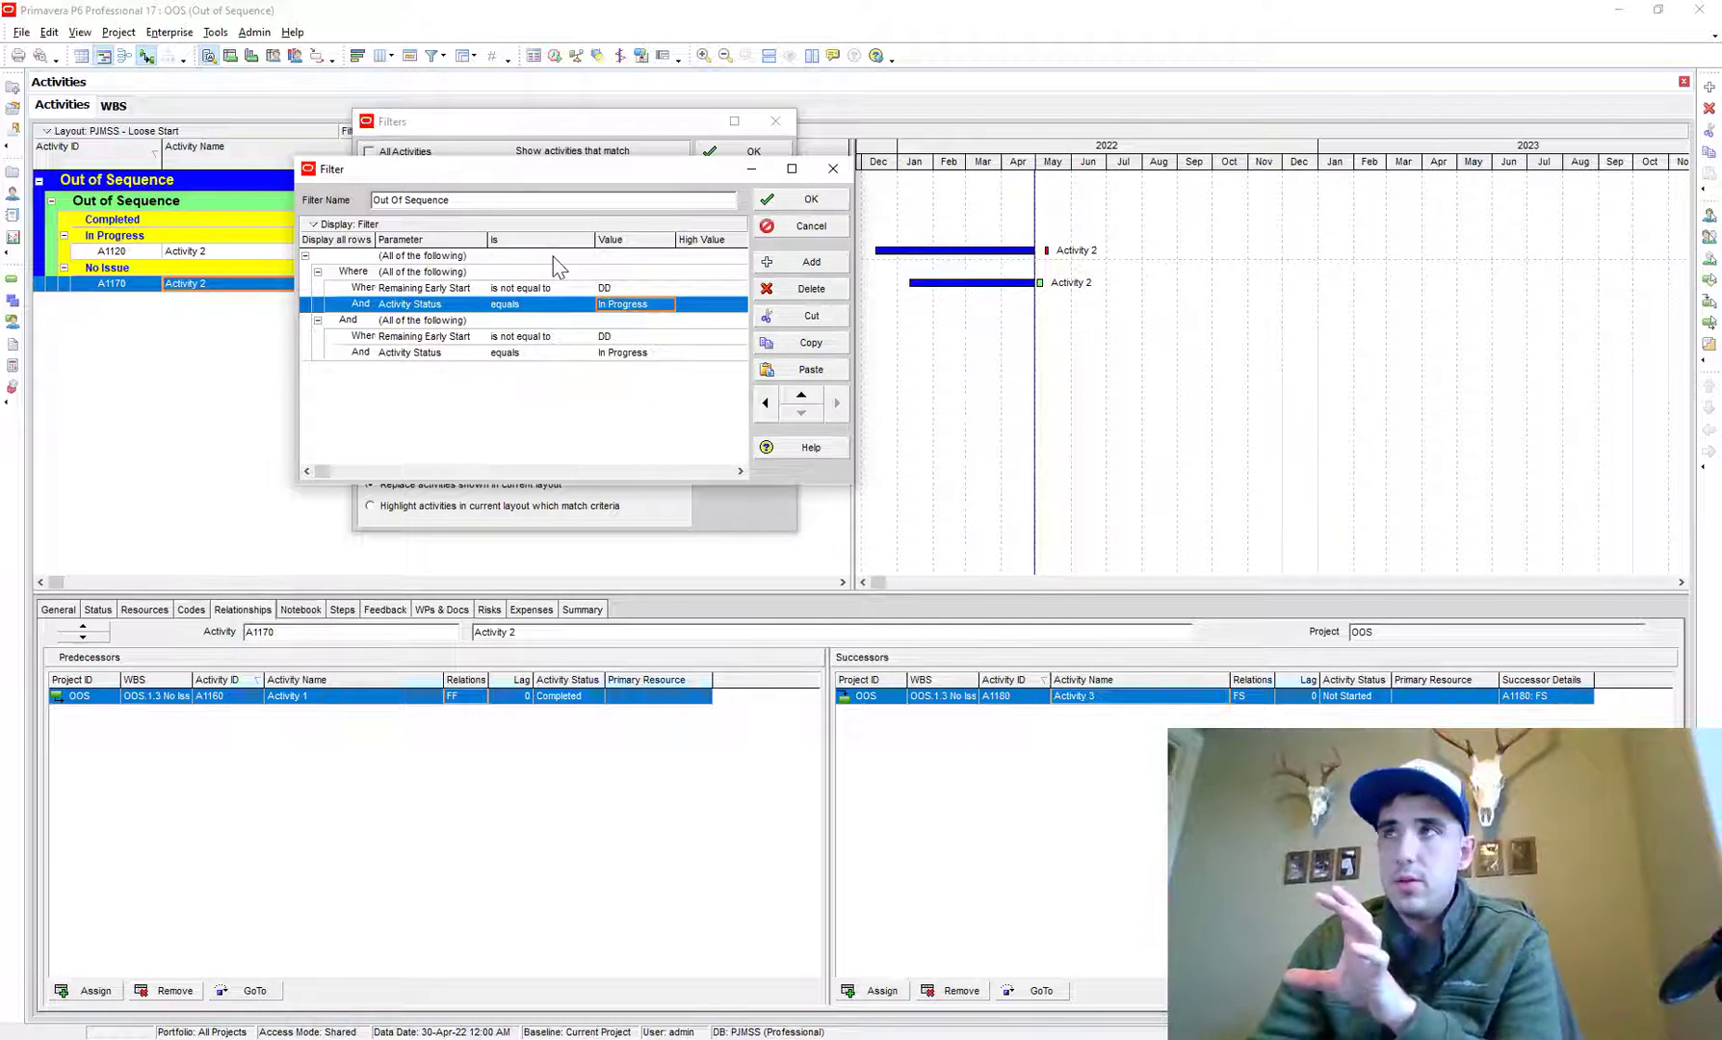
left_click(453, 322)
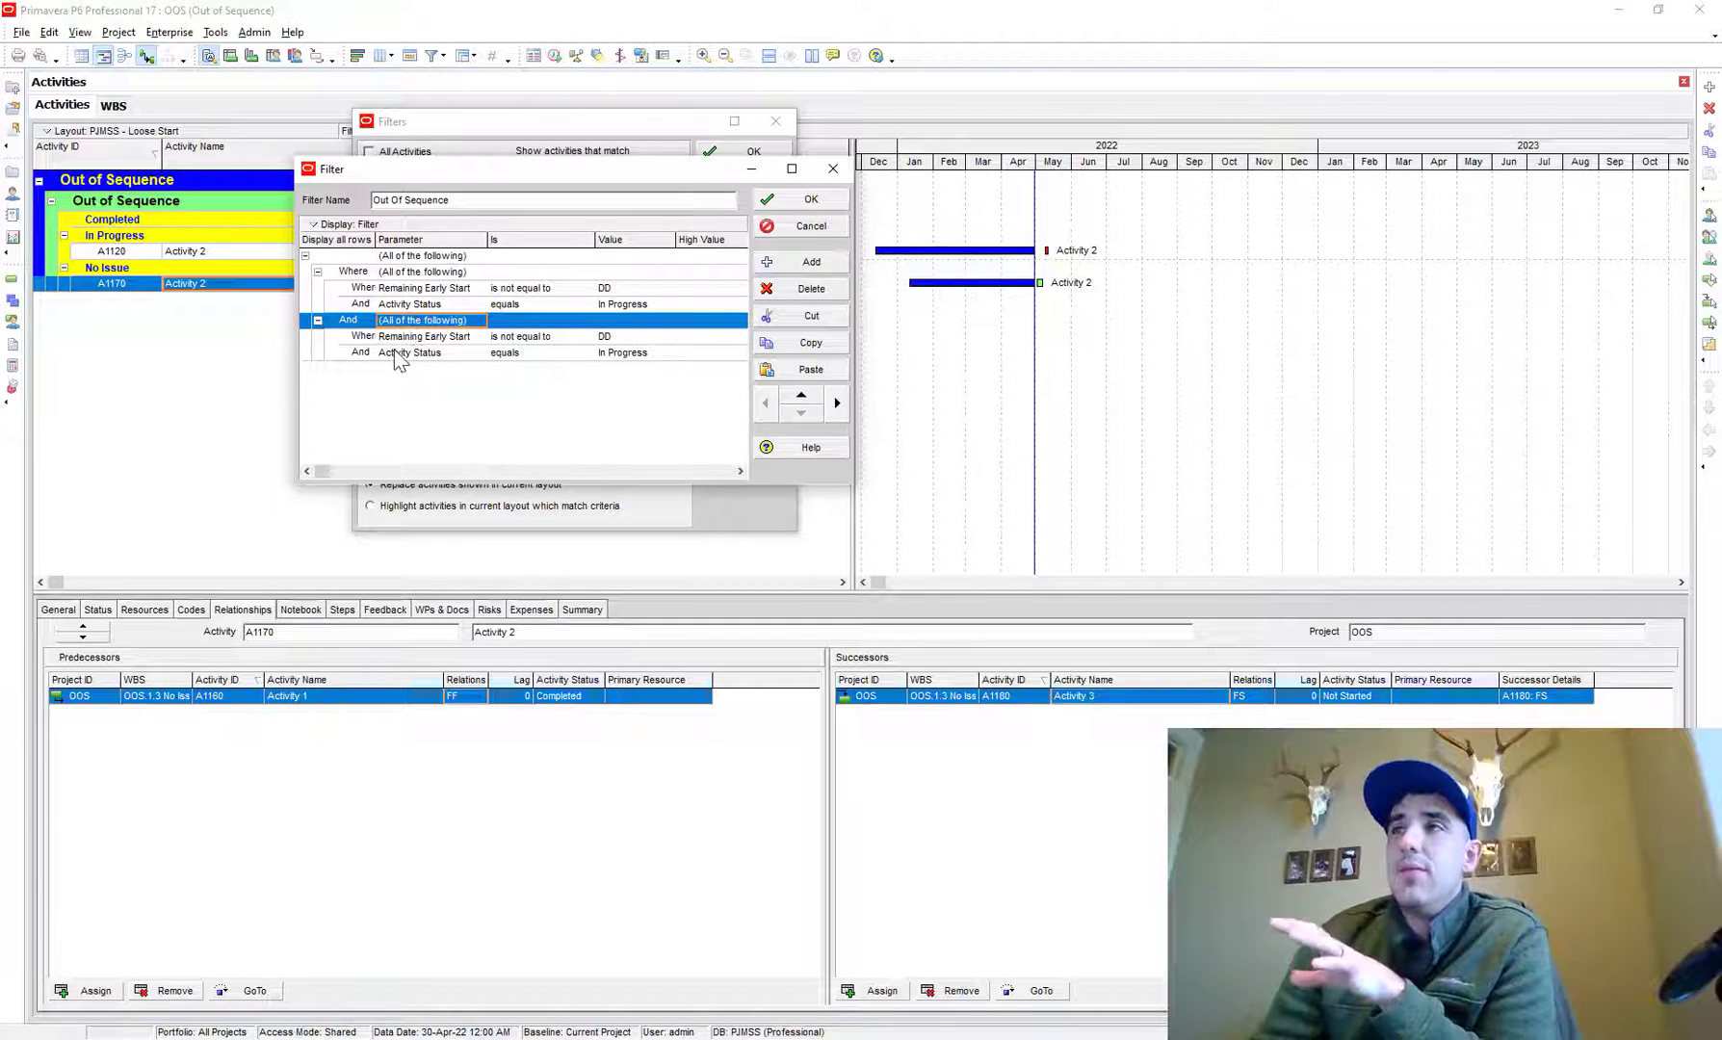
left_click(425, 339)
Step: Change the second group to Early Start not equal DD and Activity Status Completed
left_click(425, 339)
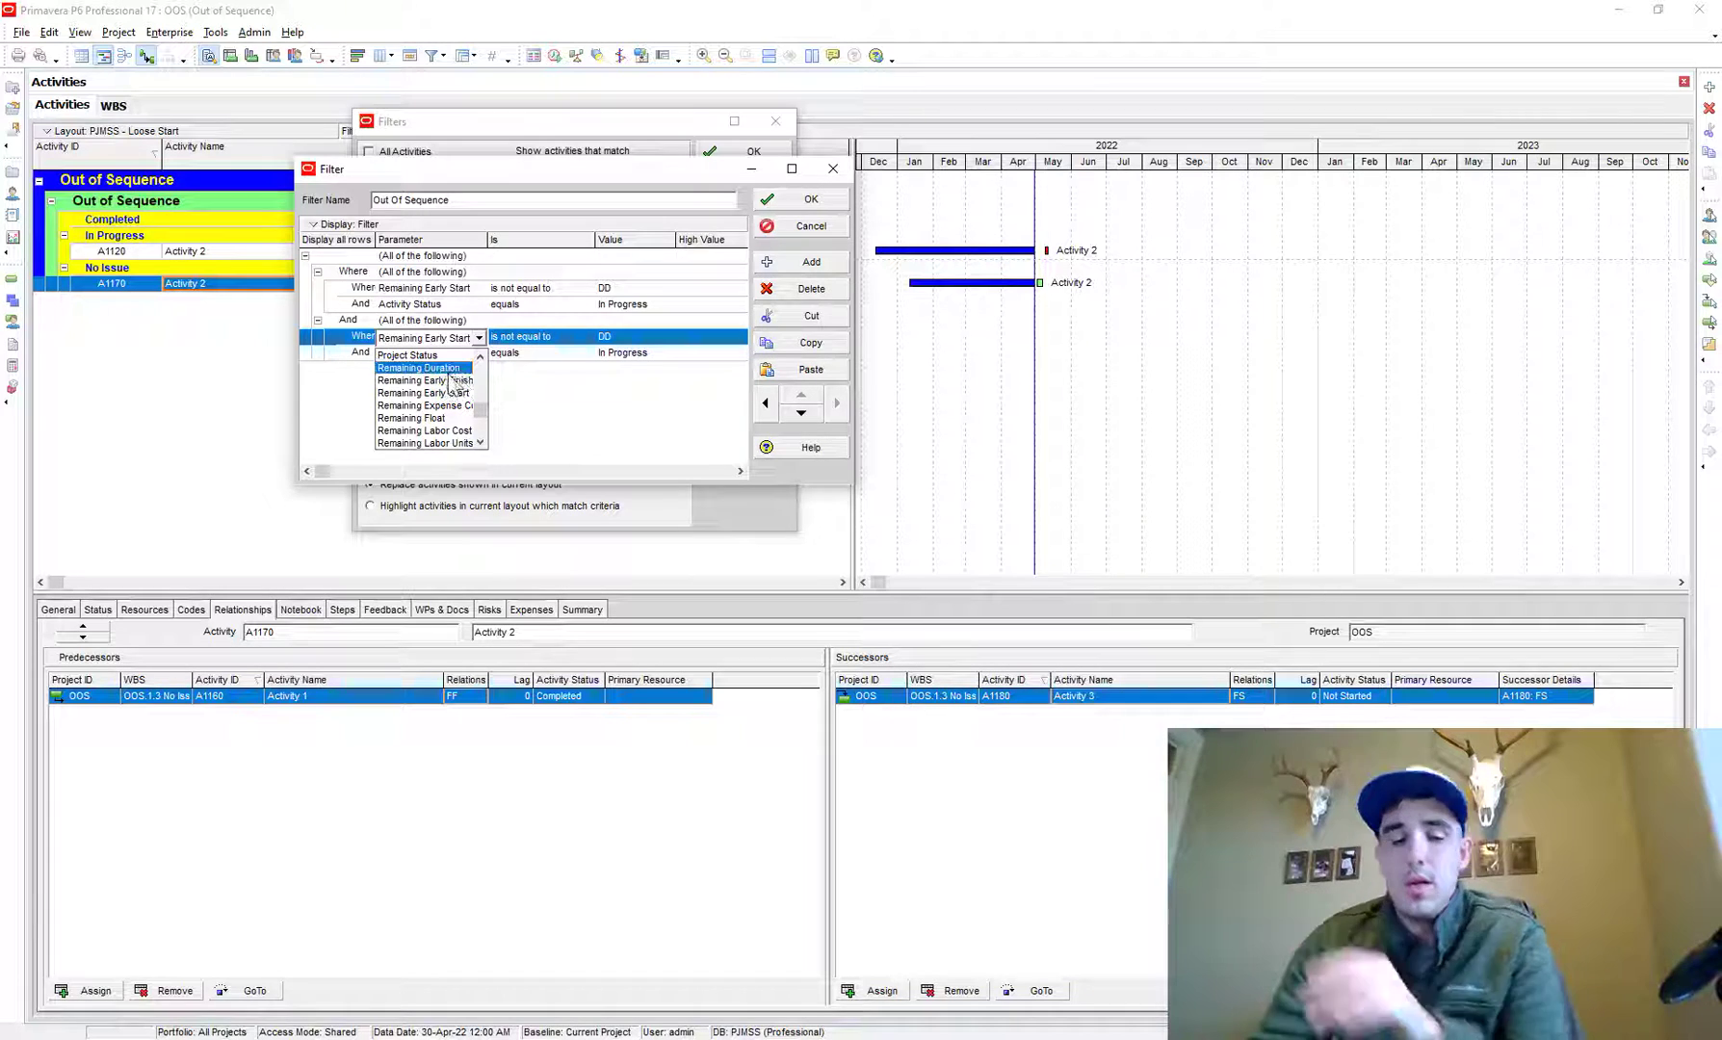
key("e")
left_click(452, 369)
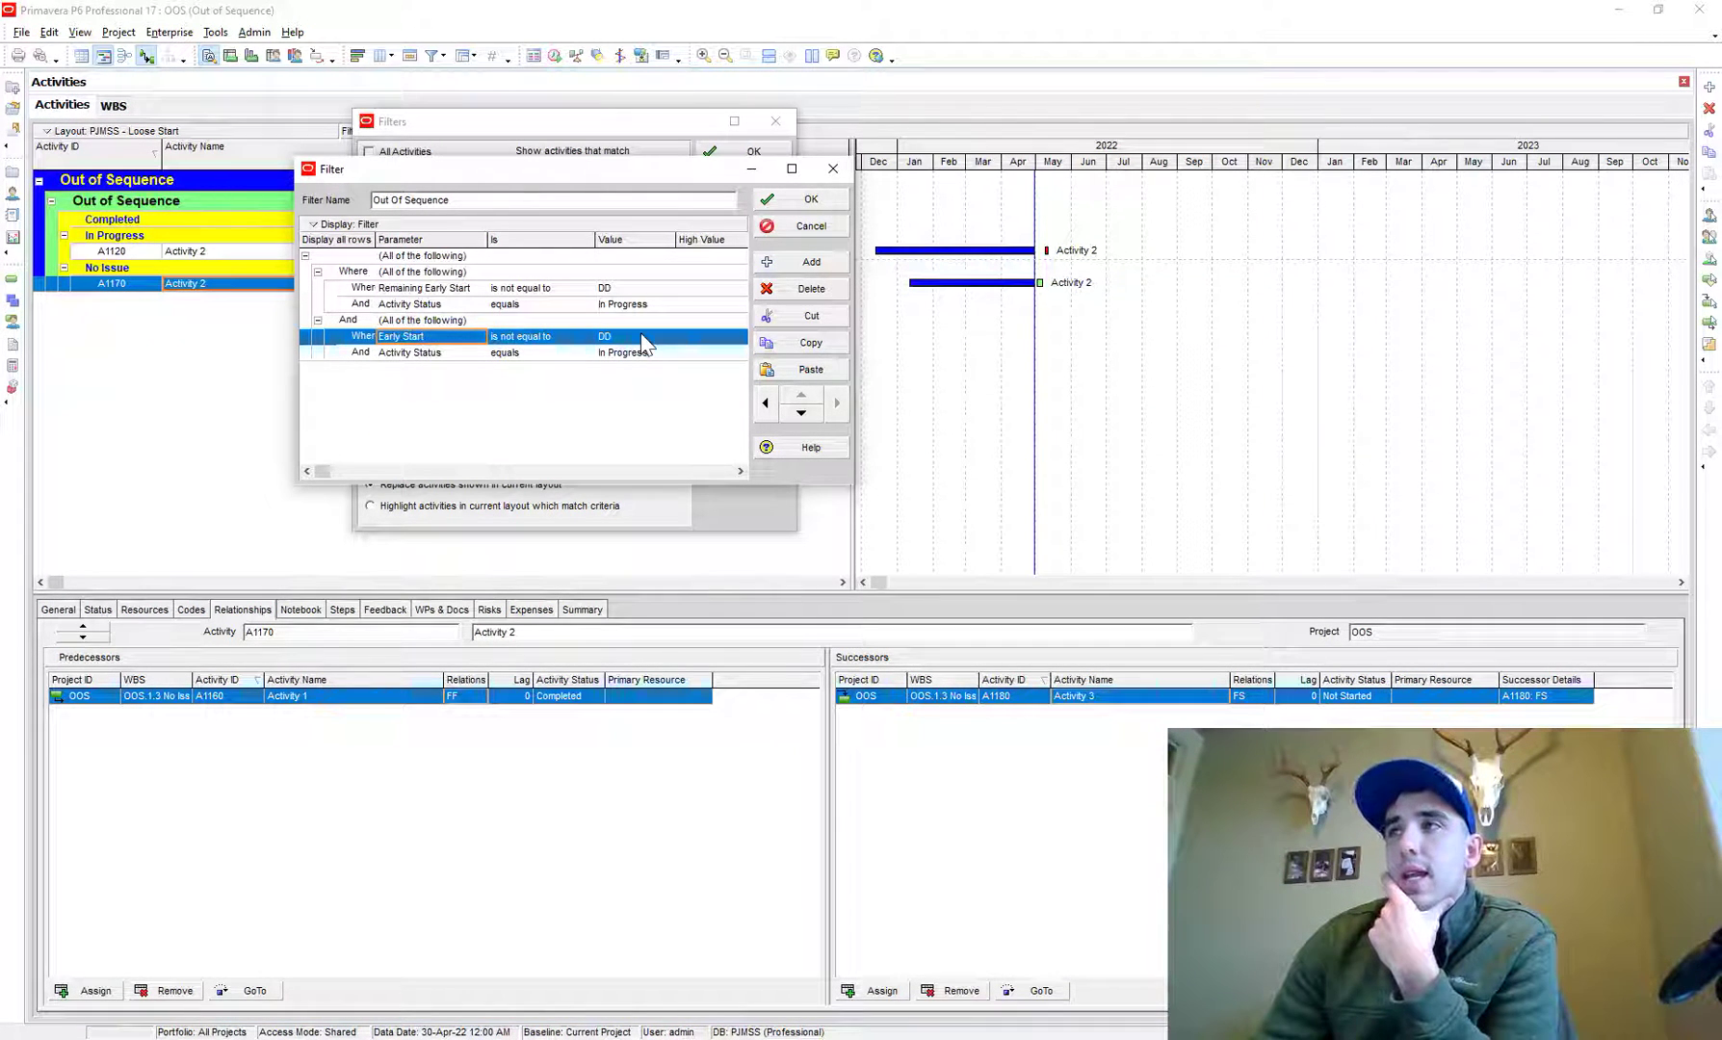
key("Down")
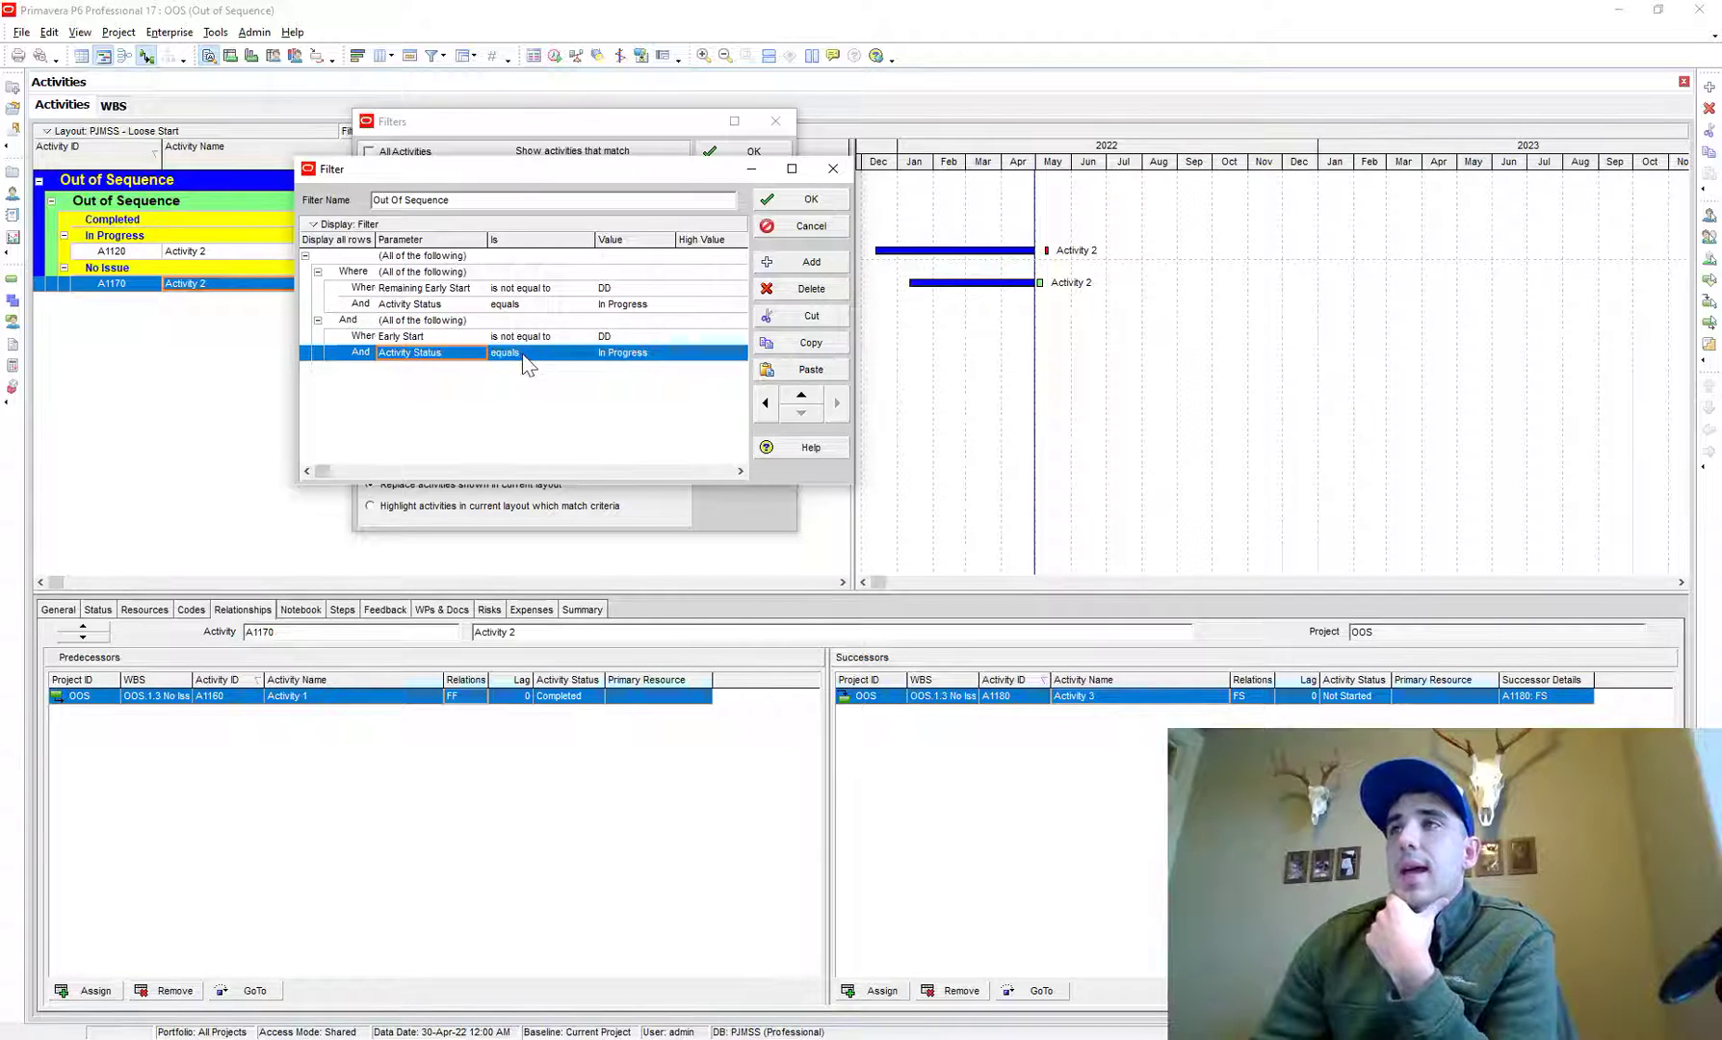
left_click(617, 353)
left_click(673, 353)
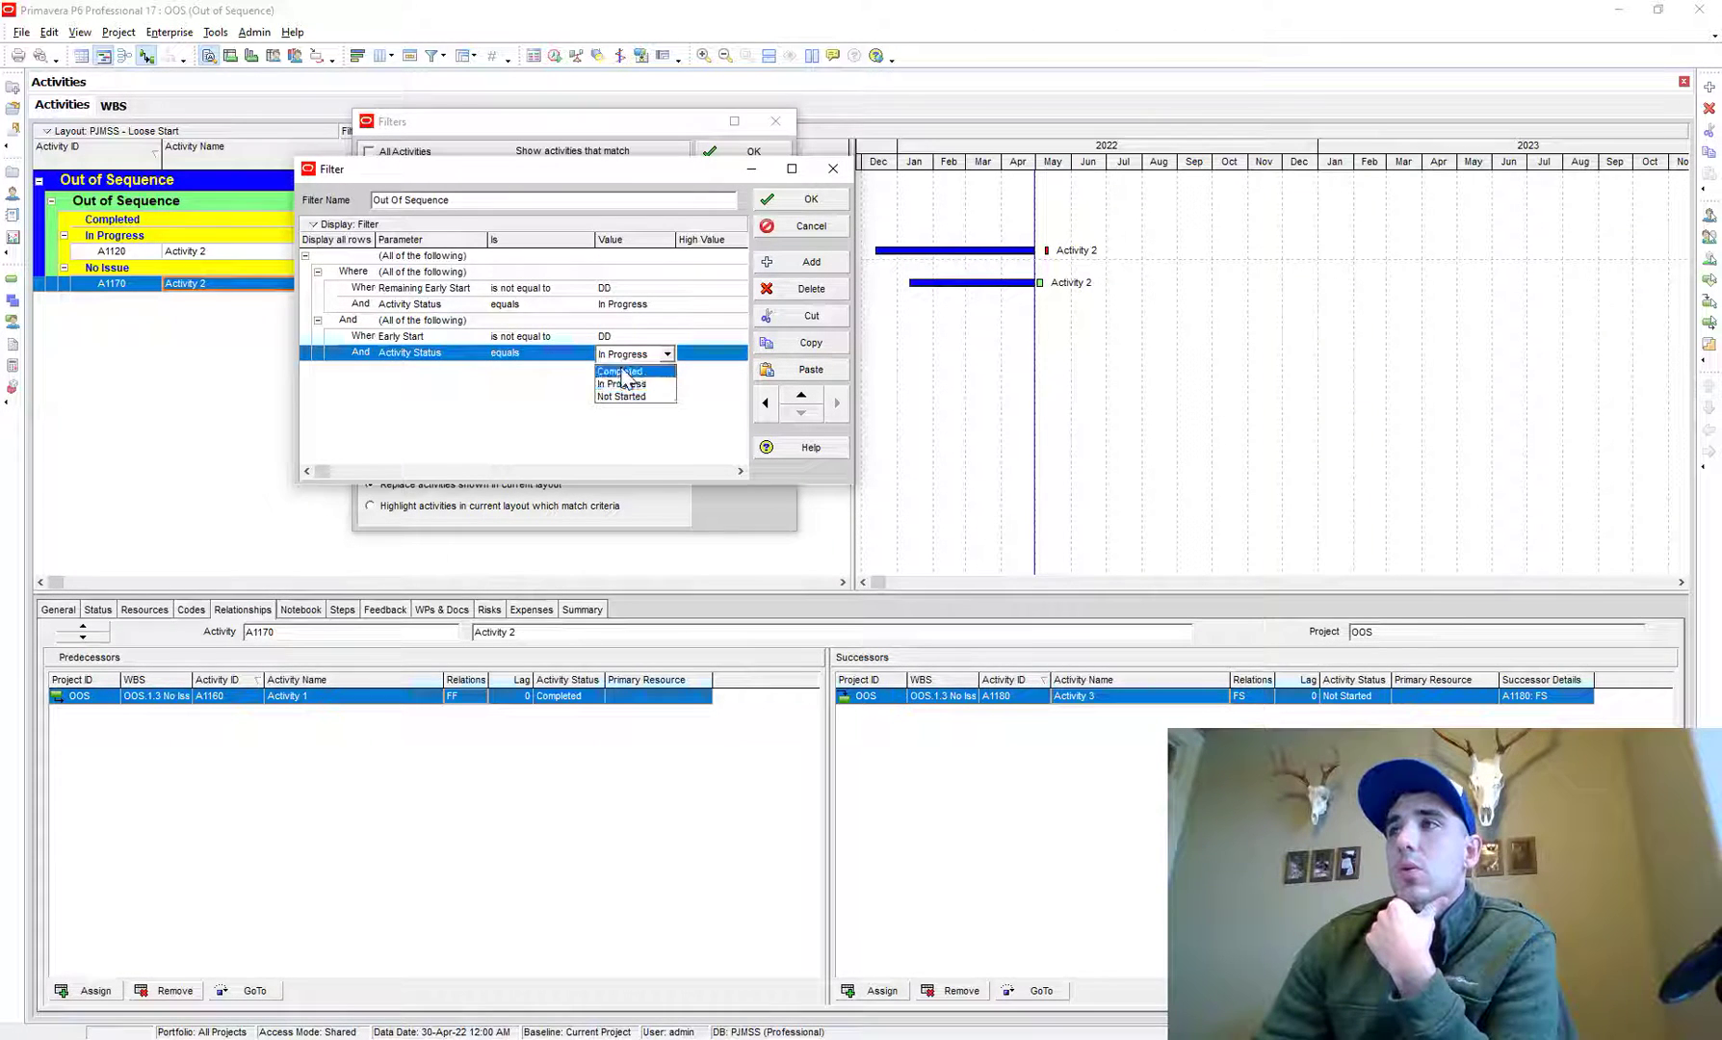
left_click(631, 381)
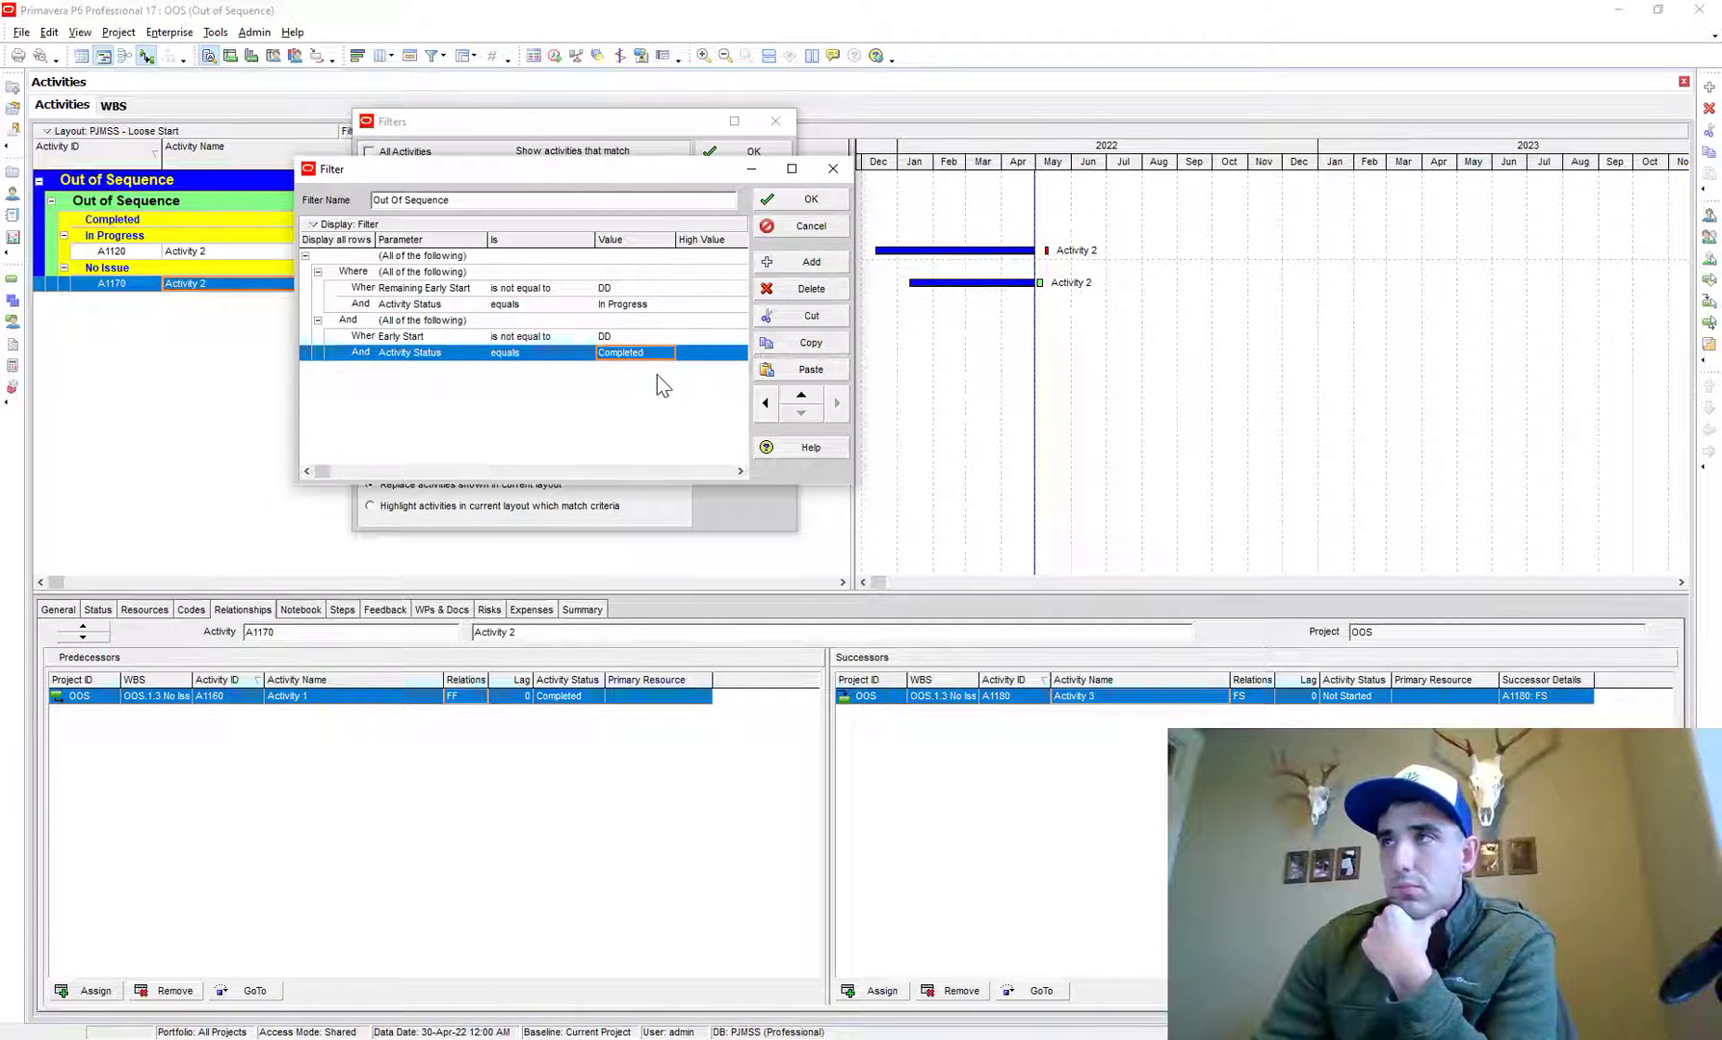
Step: Set the top criteria row to (Any of the following)
left_click(412, 258)
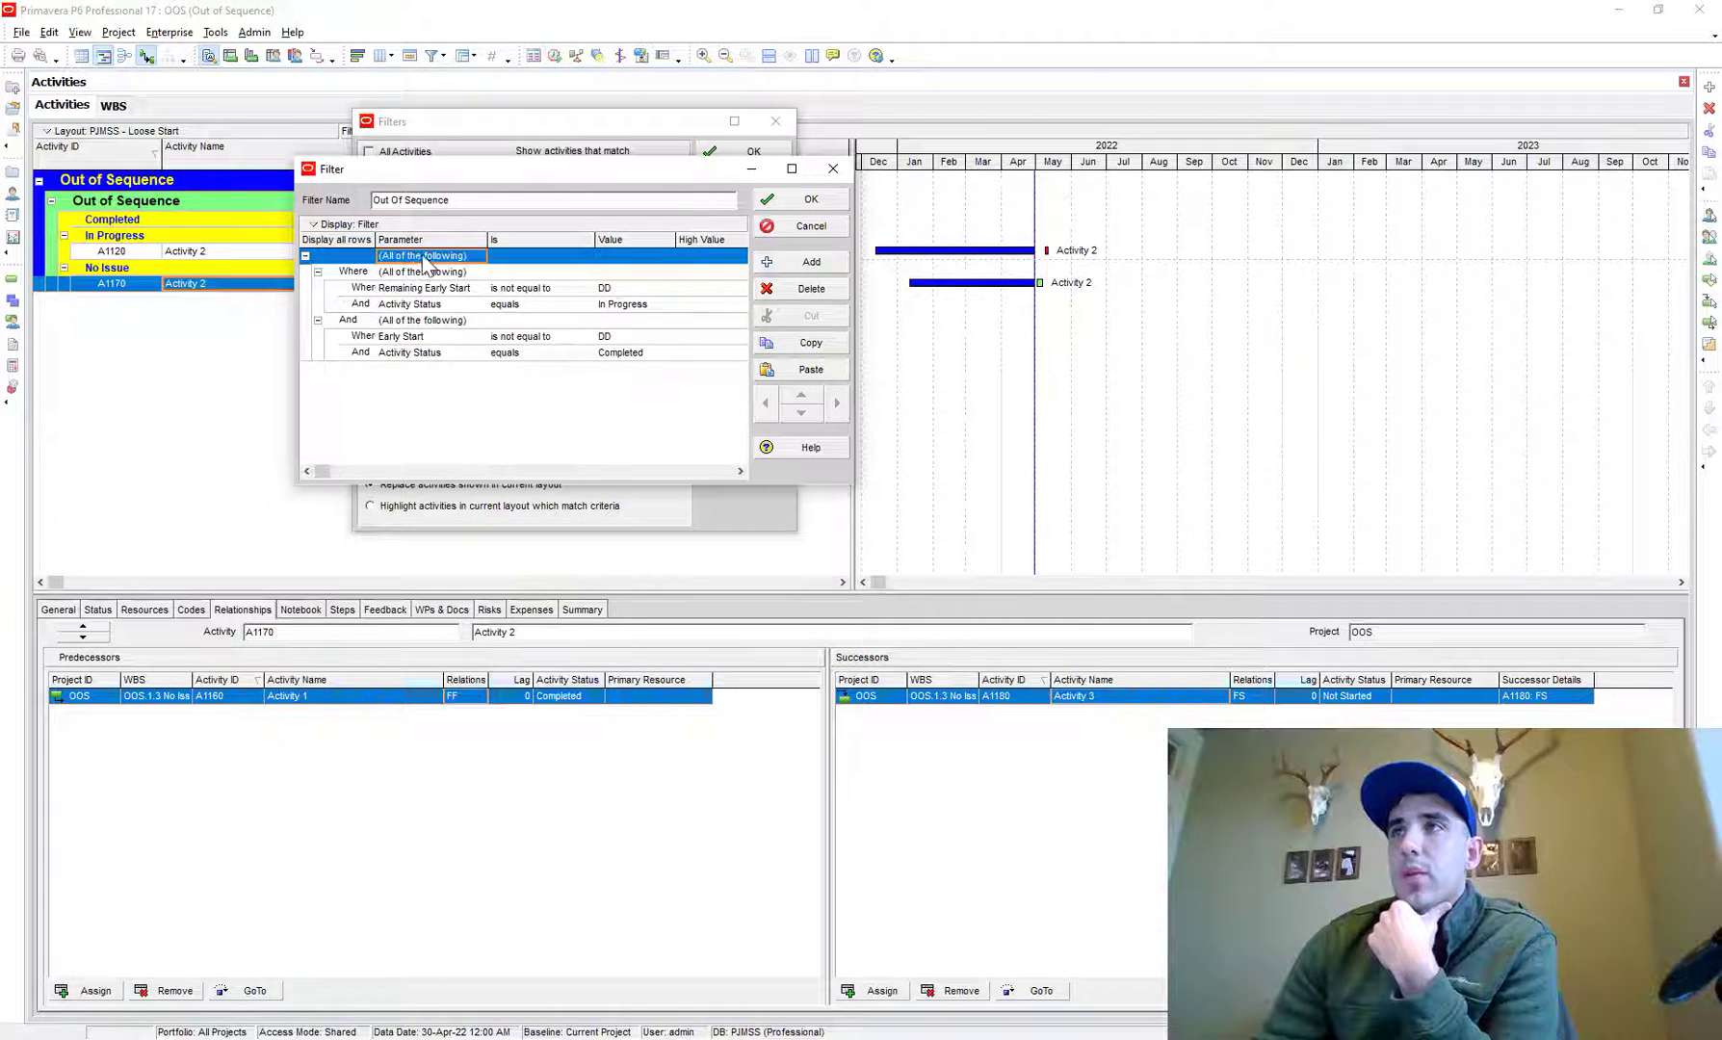
left_click(425, 258)
left_click(421, 288)
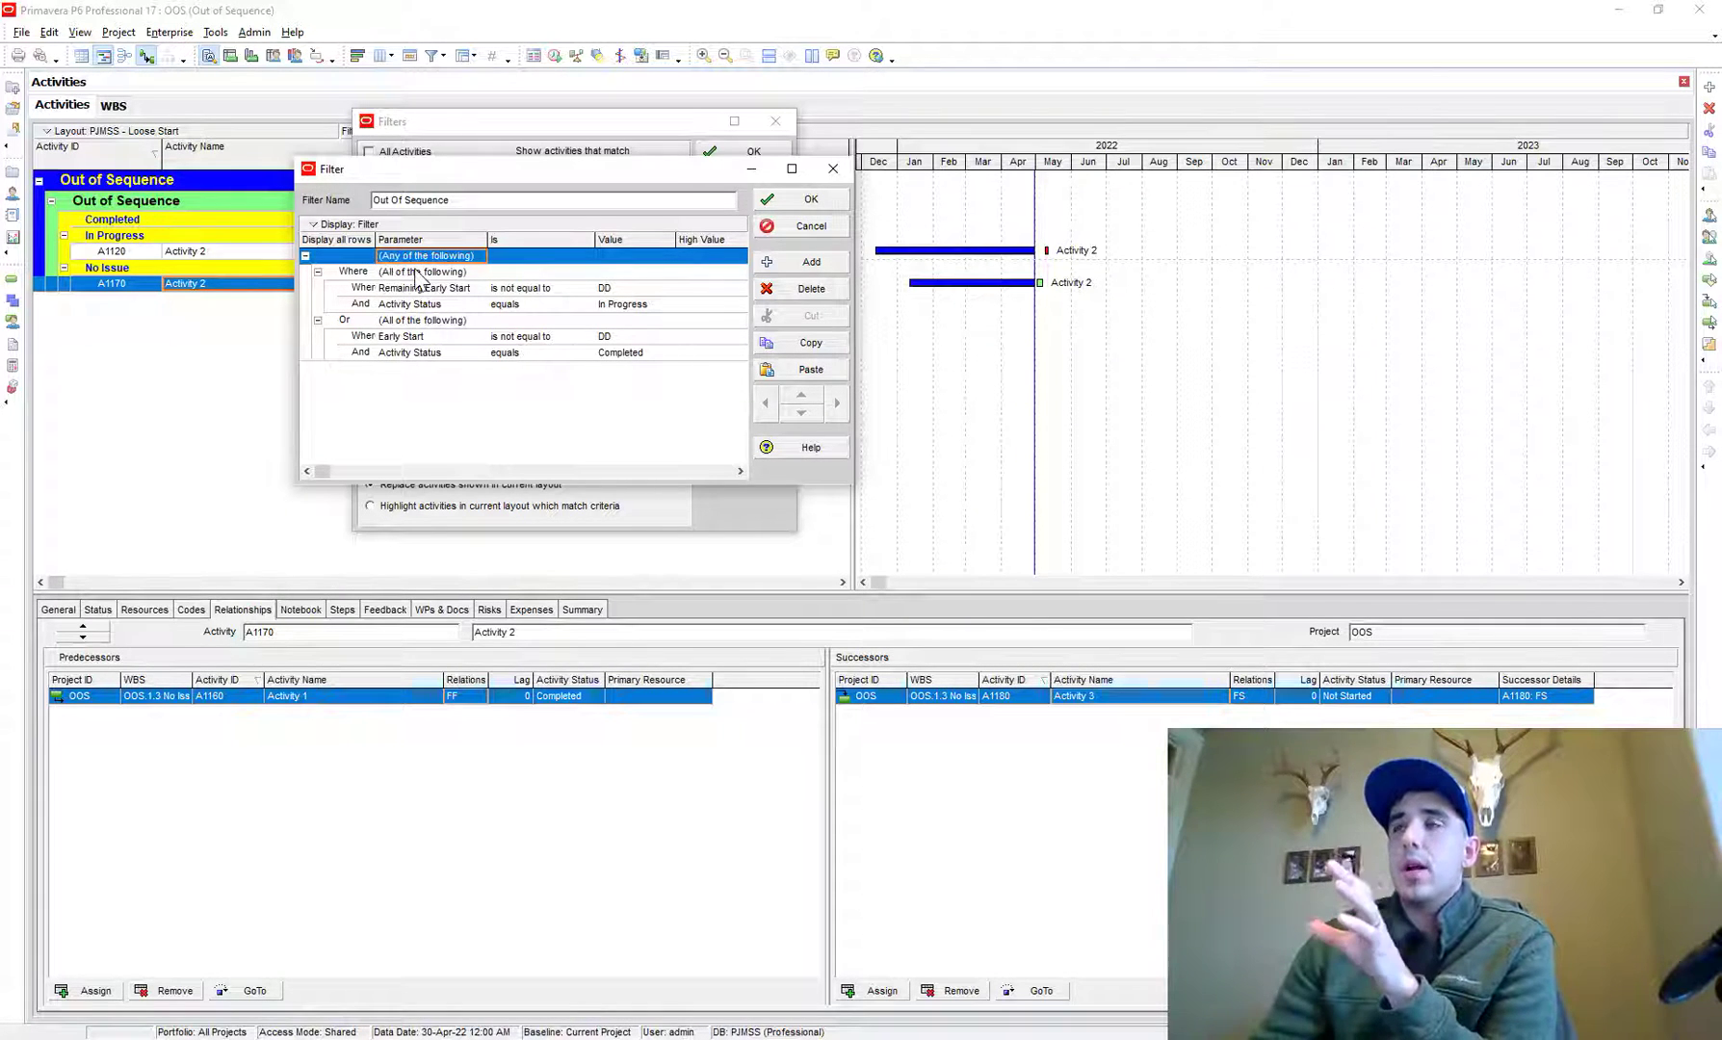
left_click(416, 273)
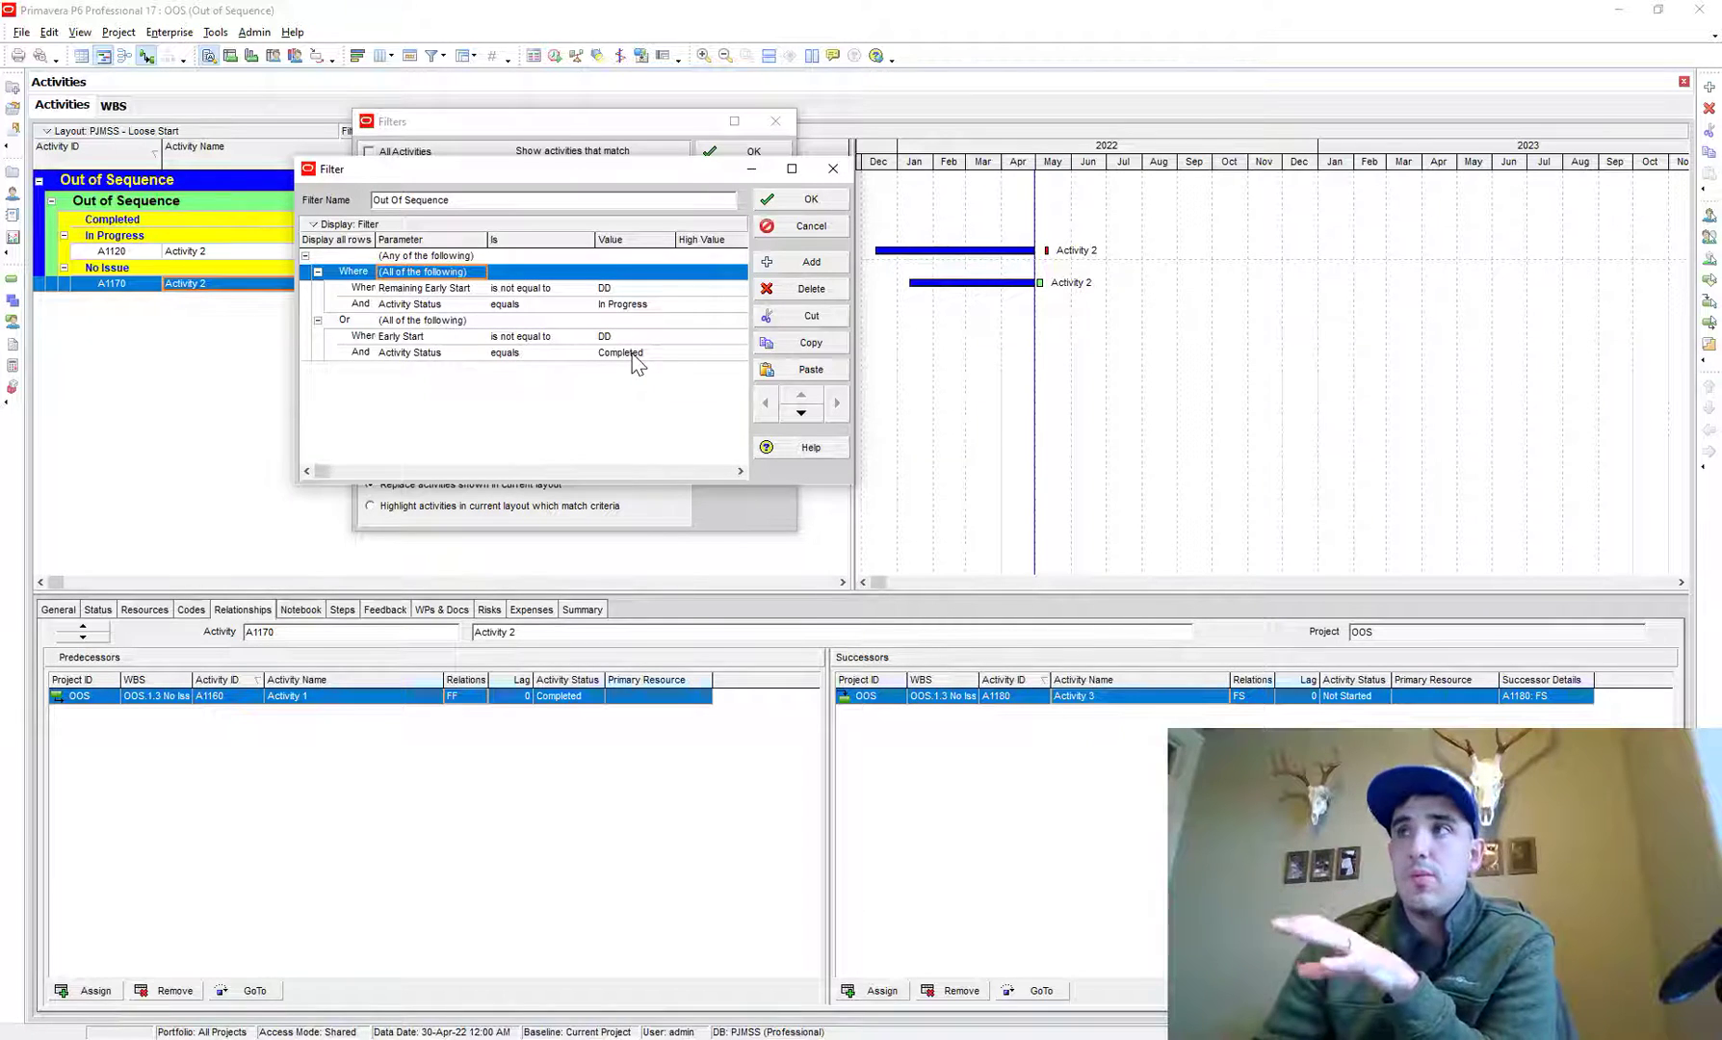
Step: Save the edited Out Of Sequence filter and apply it to the activities
left_click(810, 201)
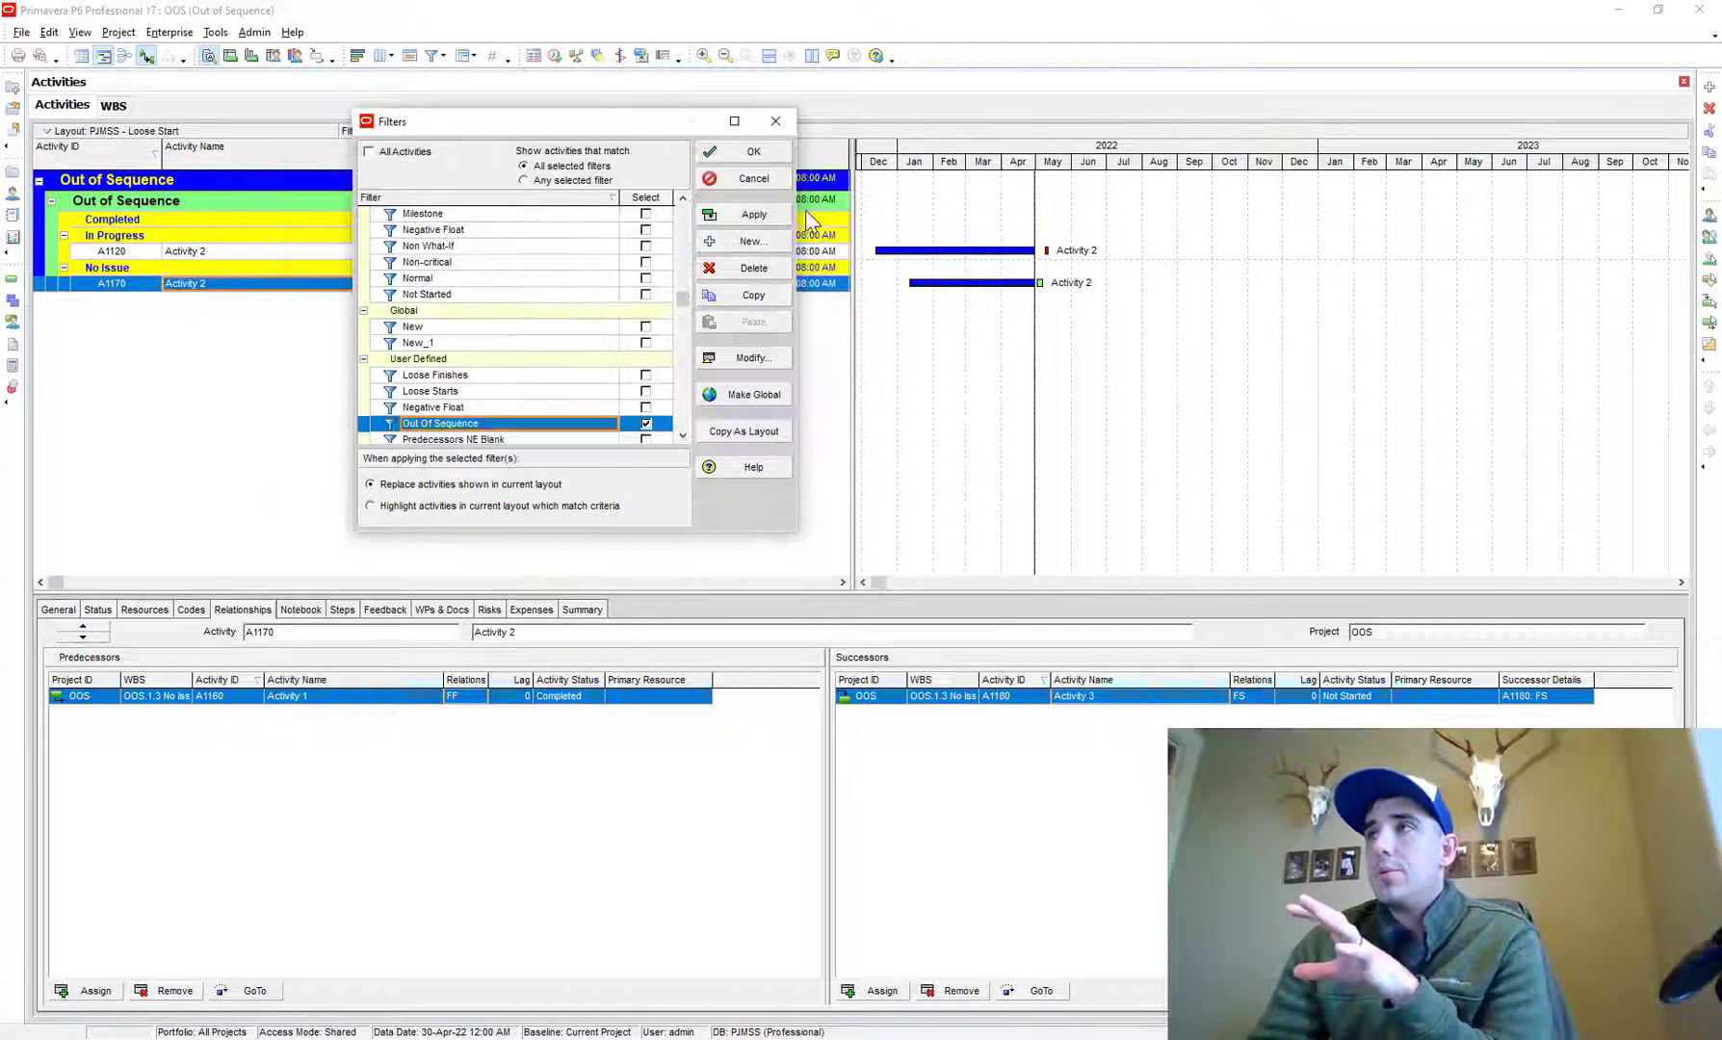
left_click(752, 218)
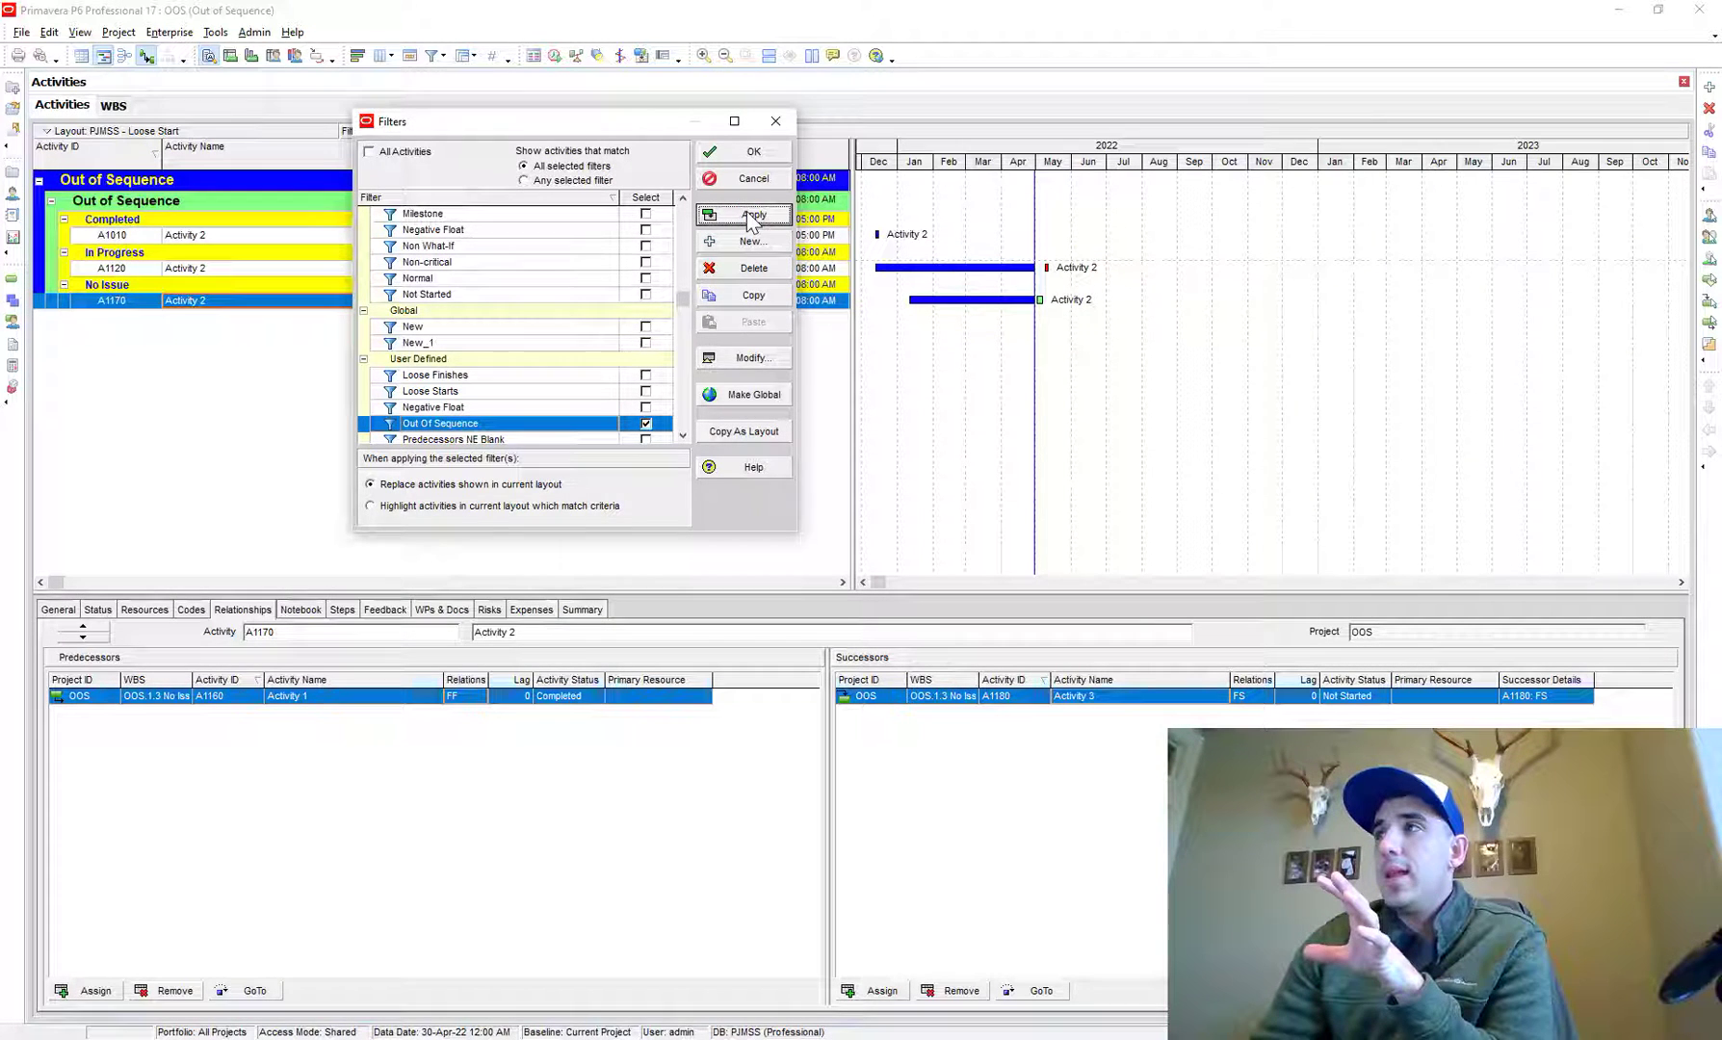
left_click(772, 154)
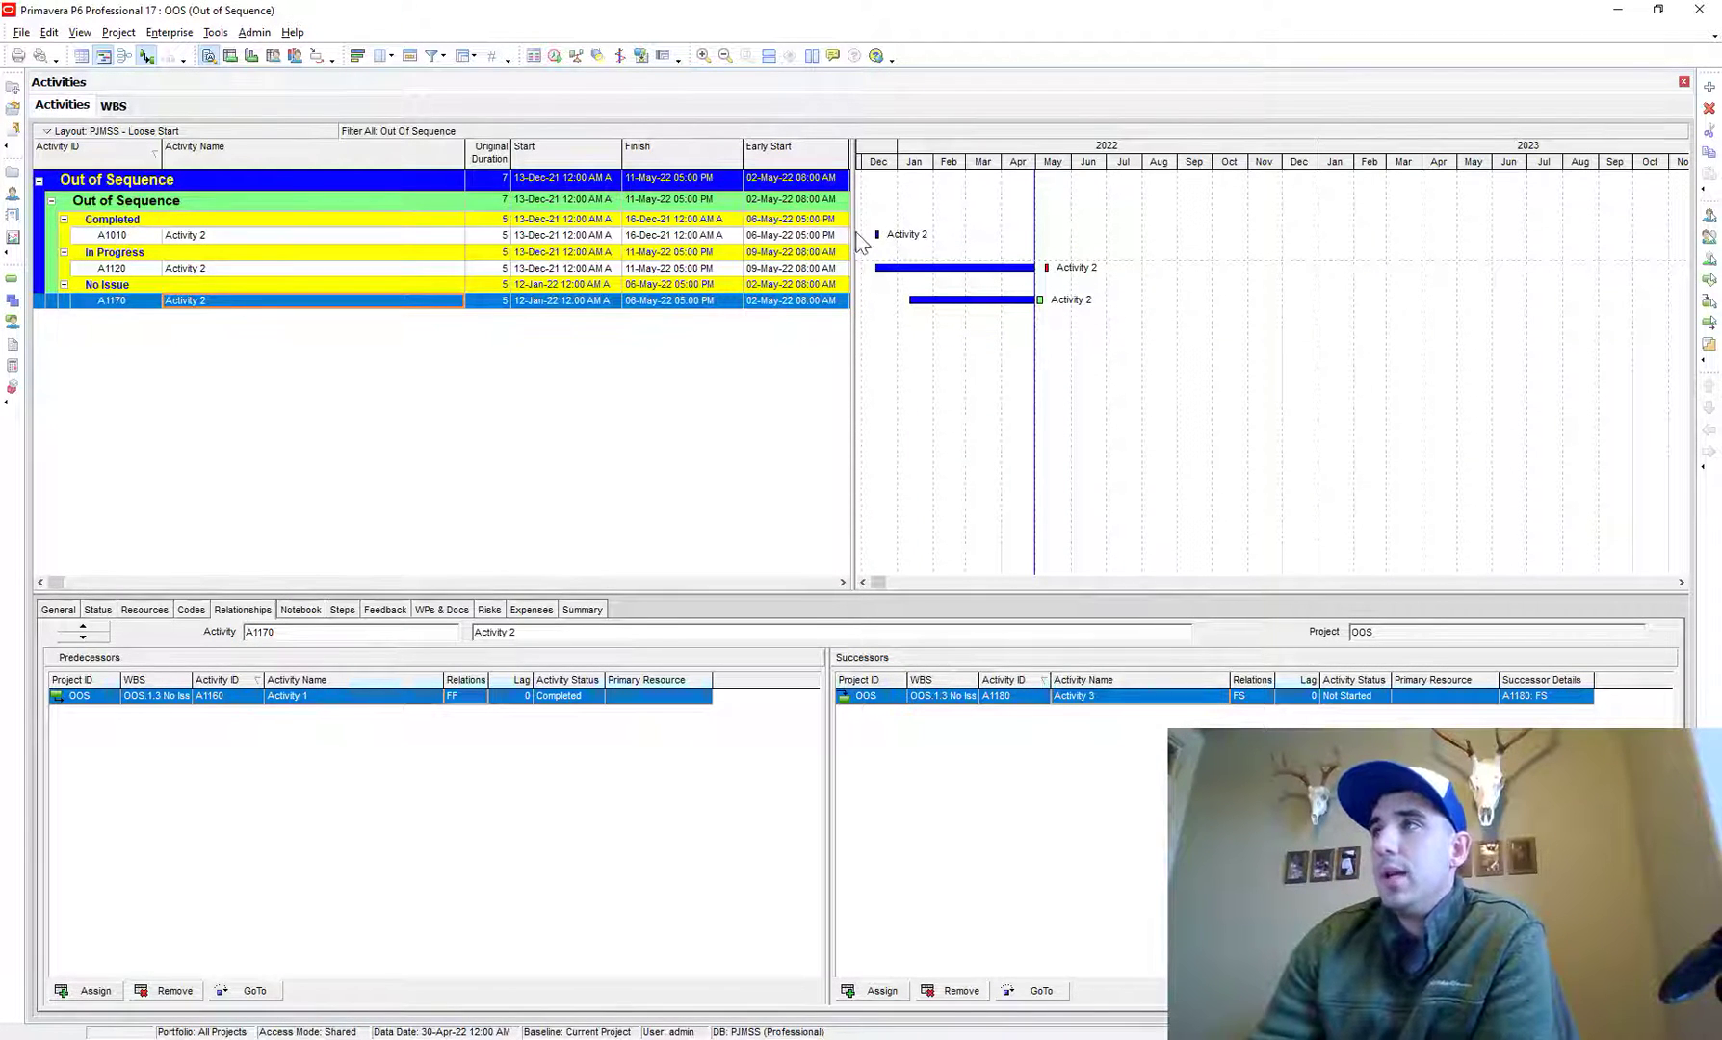
Step: Review the relationships of the listed activities A1010, A1120 and A1170
left_click(787, 239)
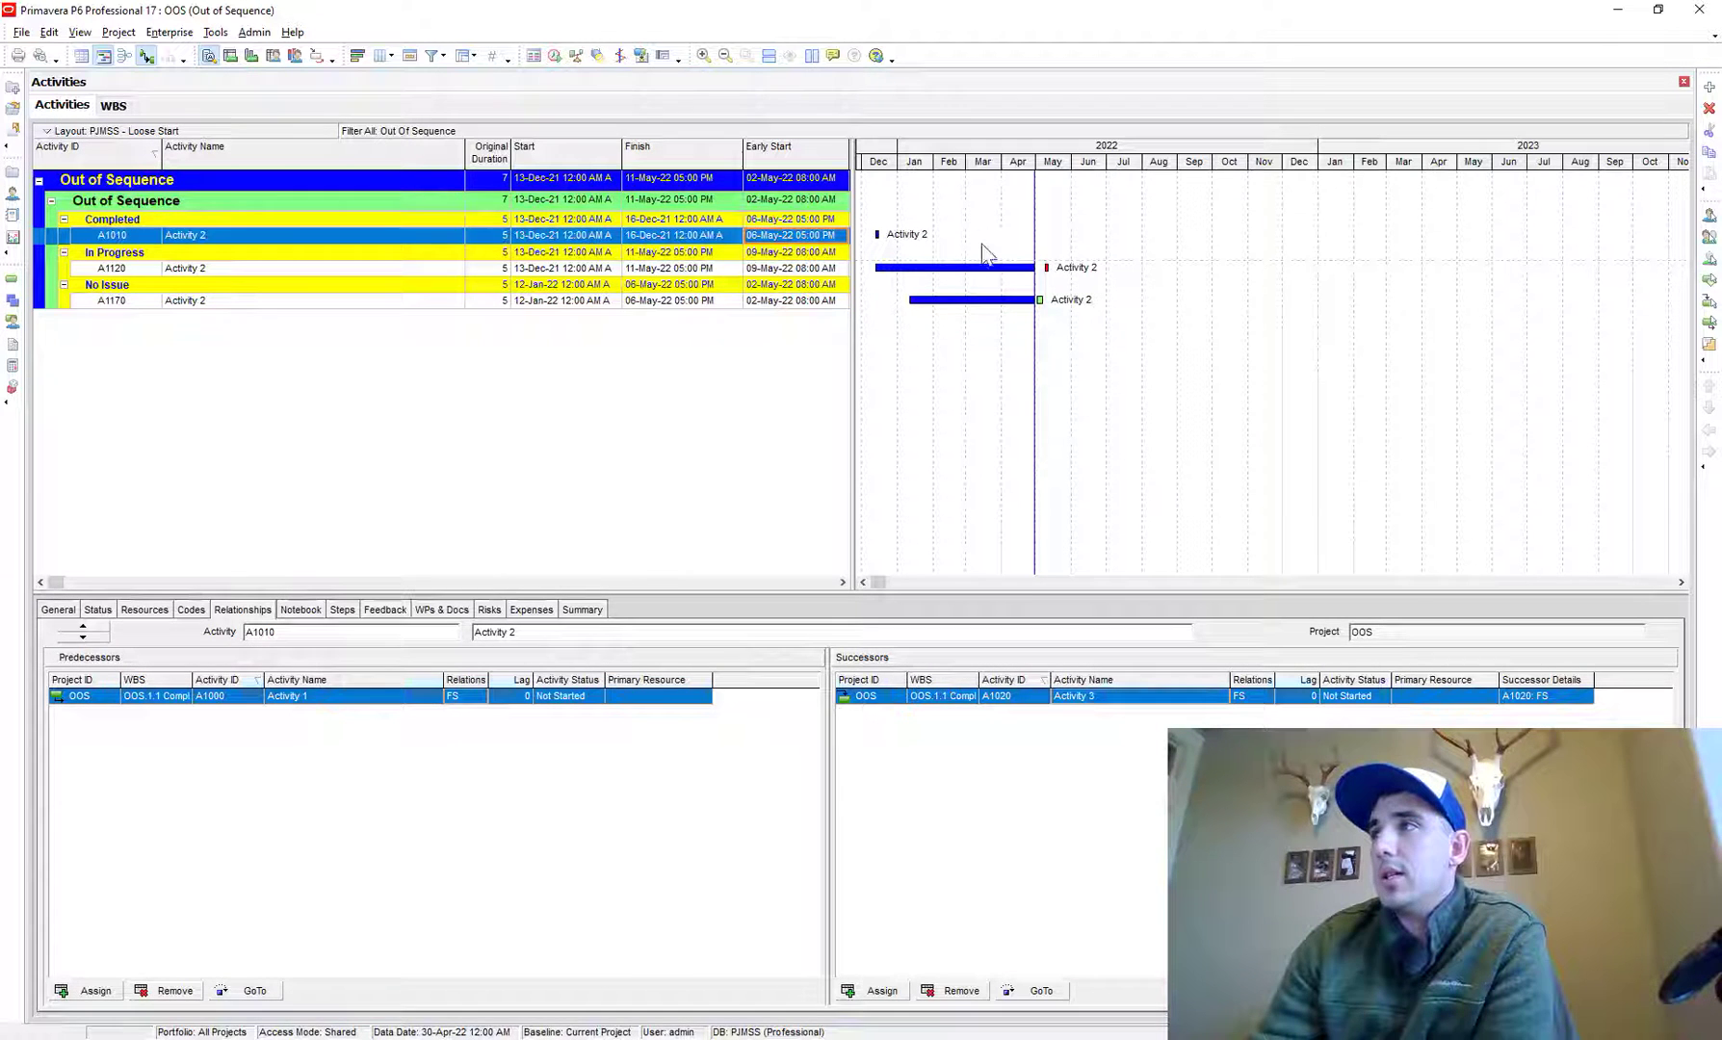
left_click(1055, 266)
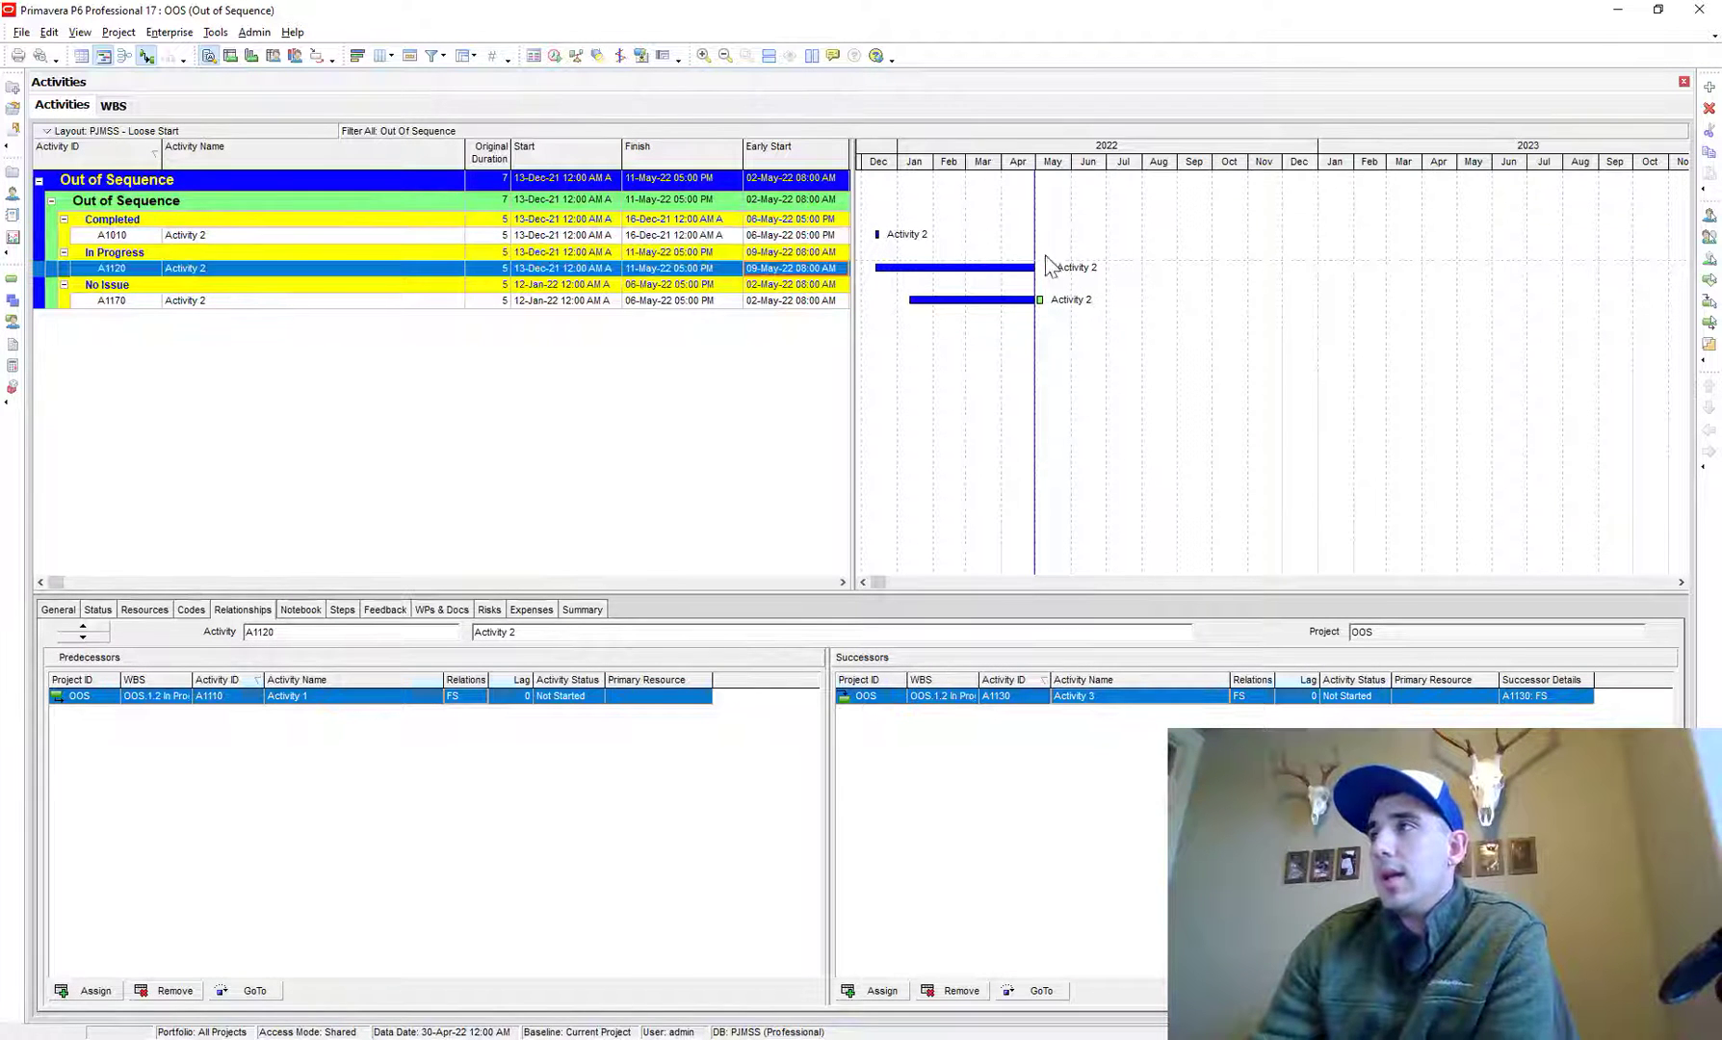
left_click(1062, 306)
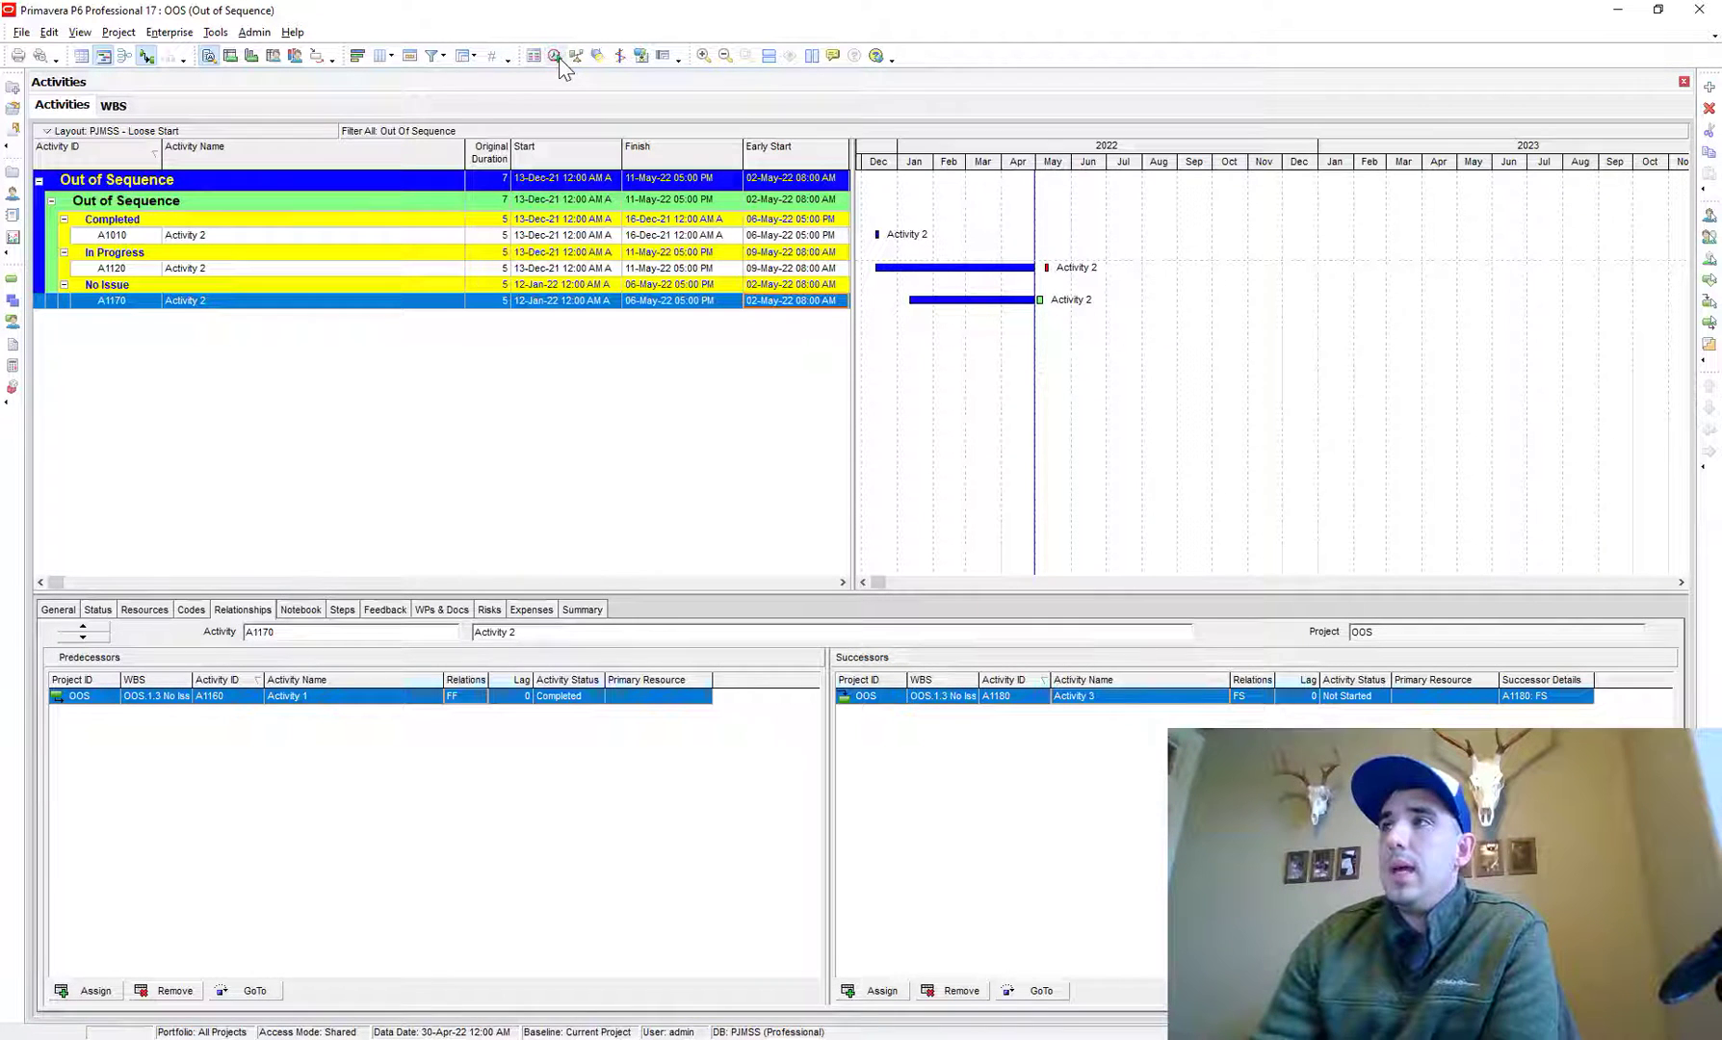
left_click(556, 58)
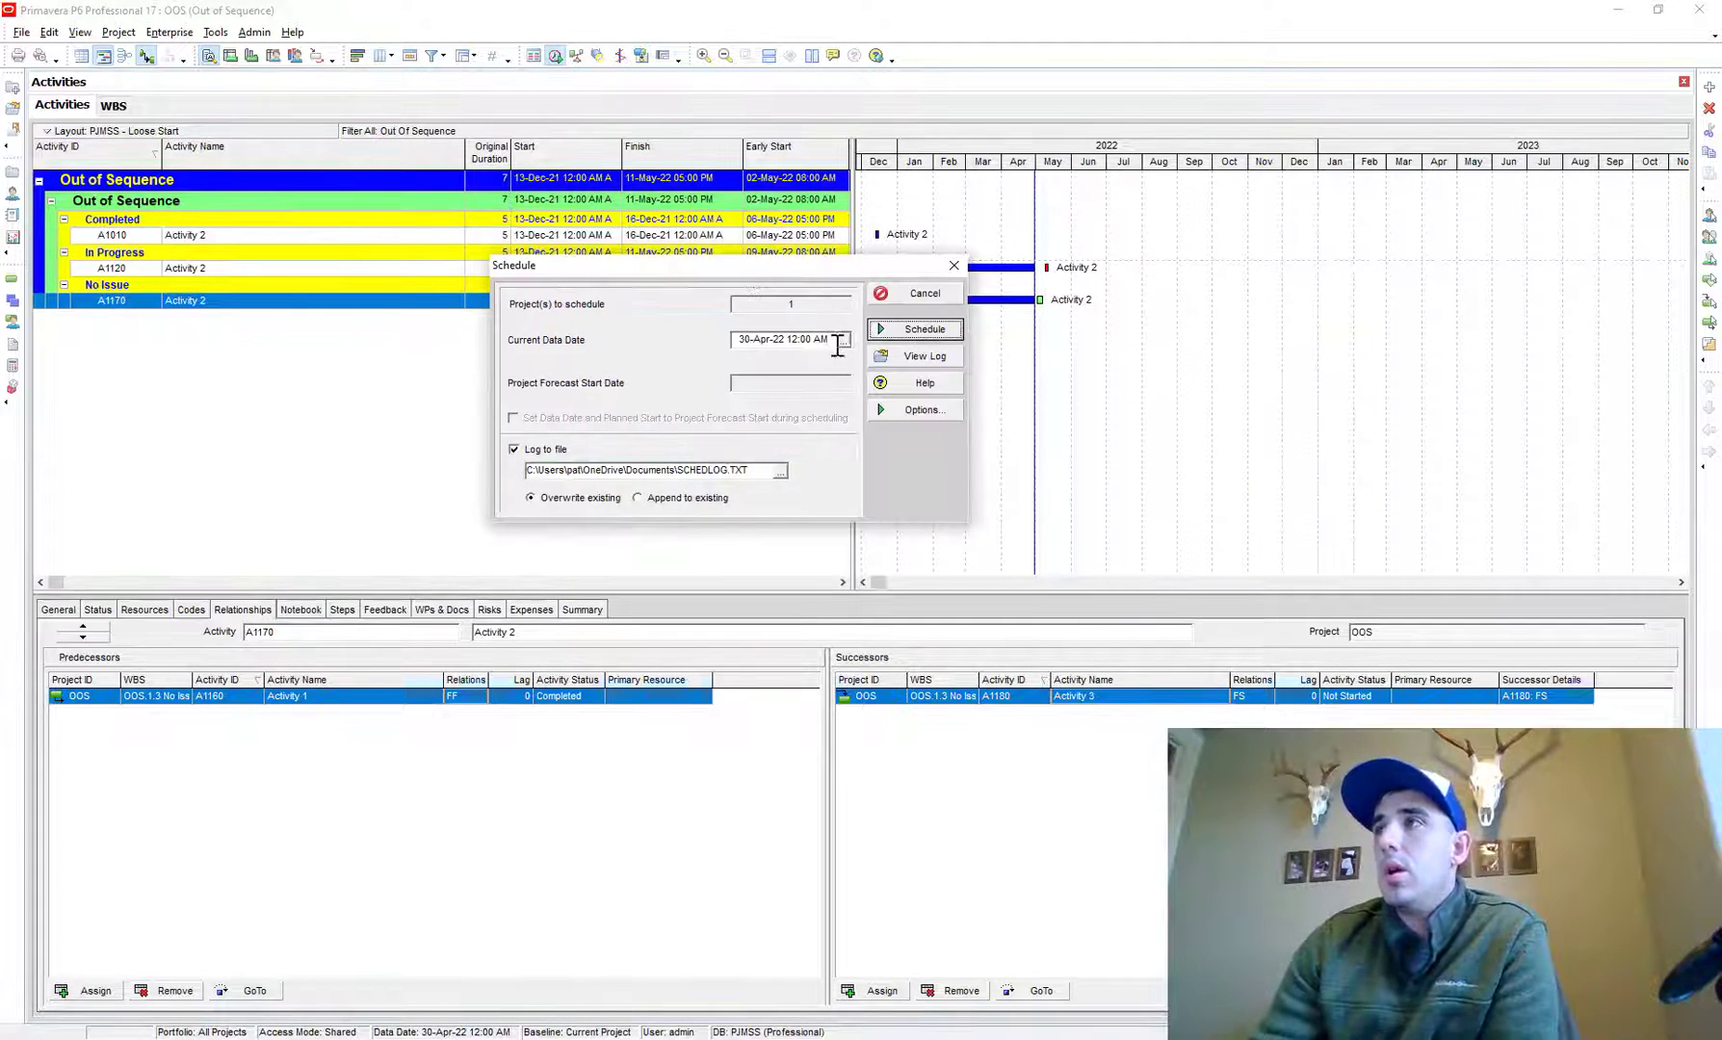
Step: Reschedule the project with the data date set to 04-May-22 08:00 AM
left_click(842, 340)
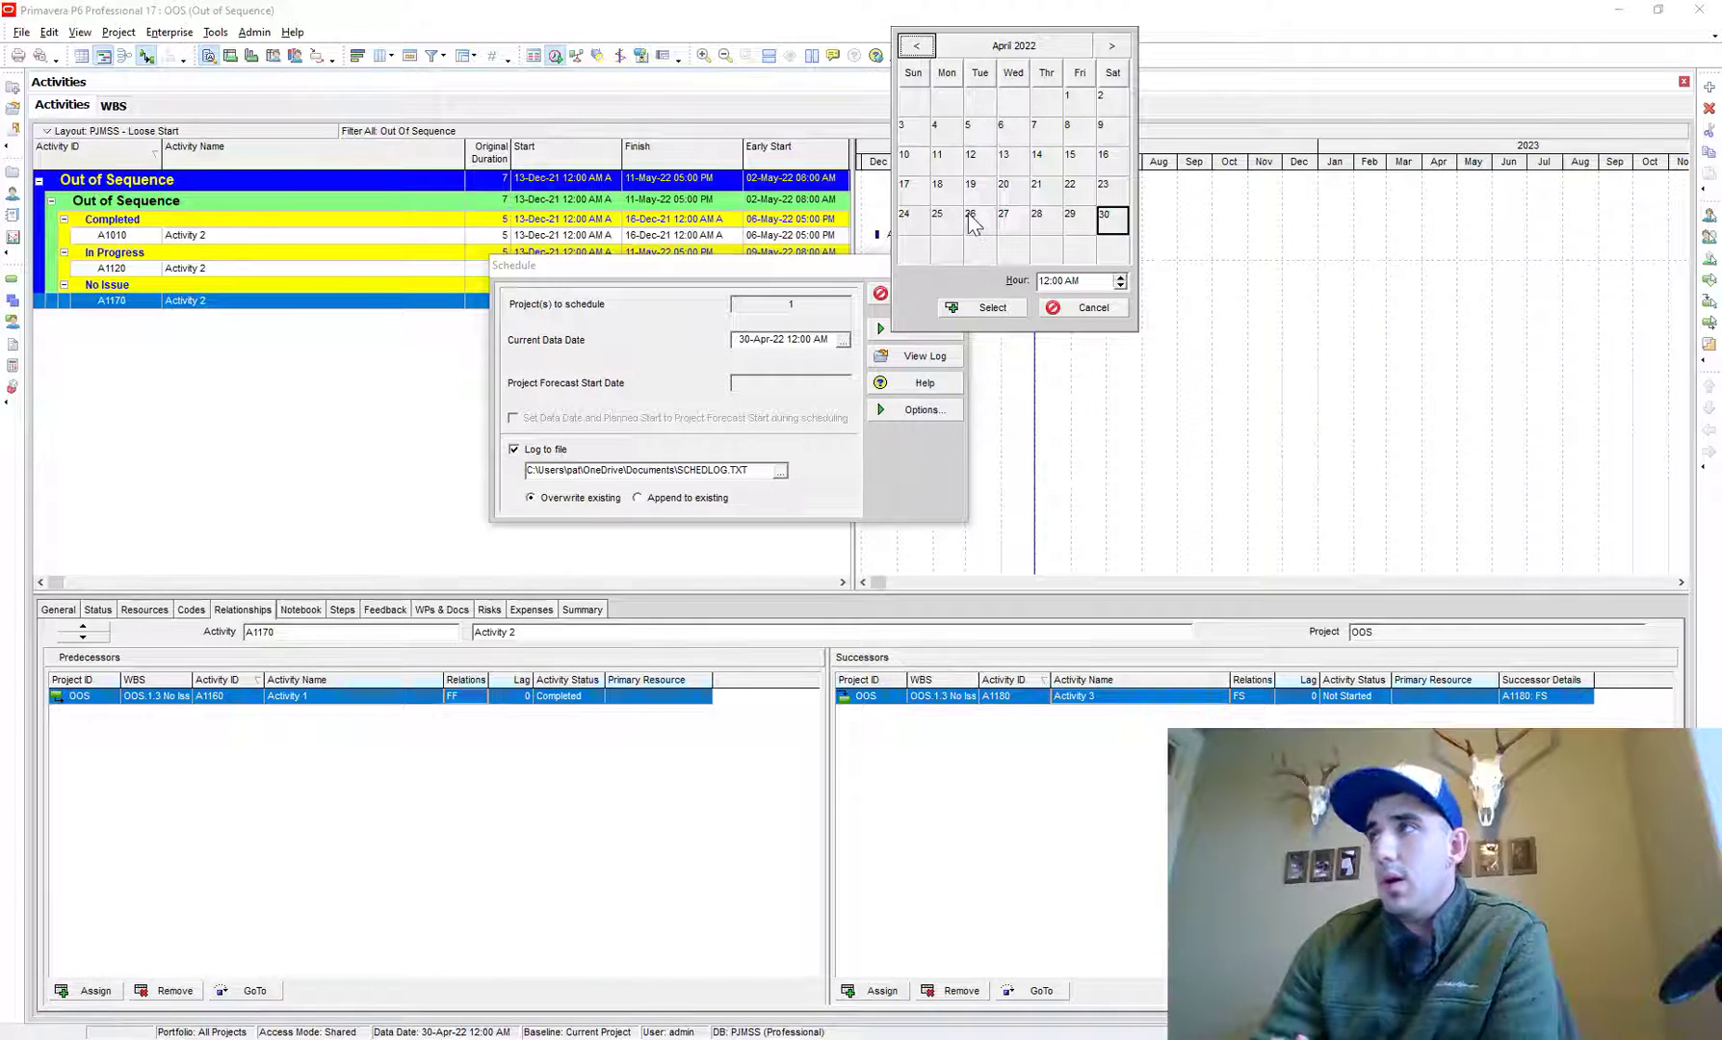
left_click(1111, 45)
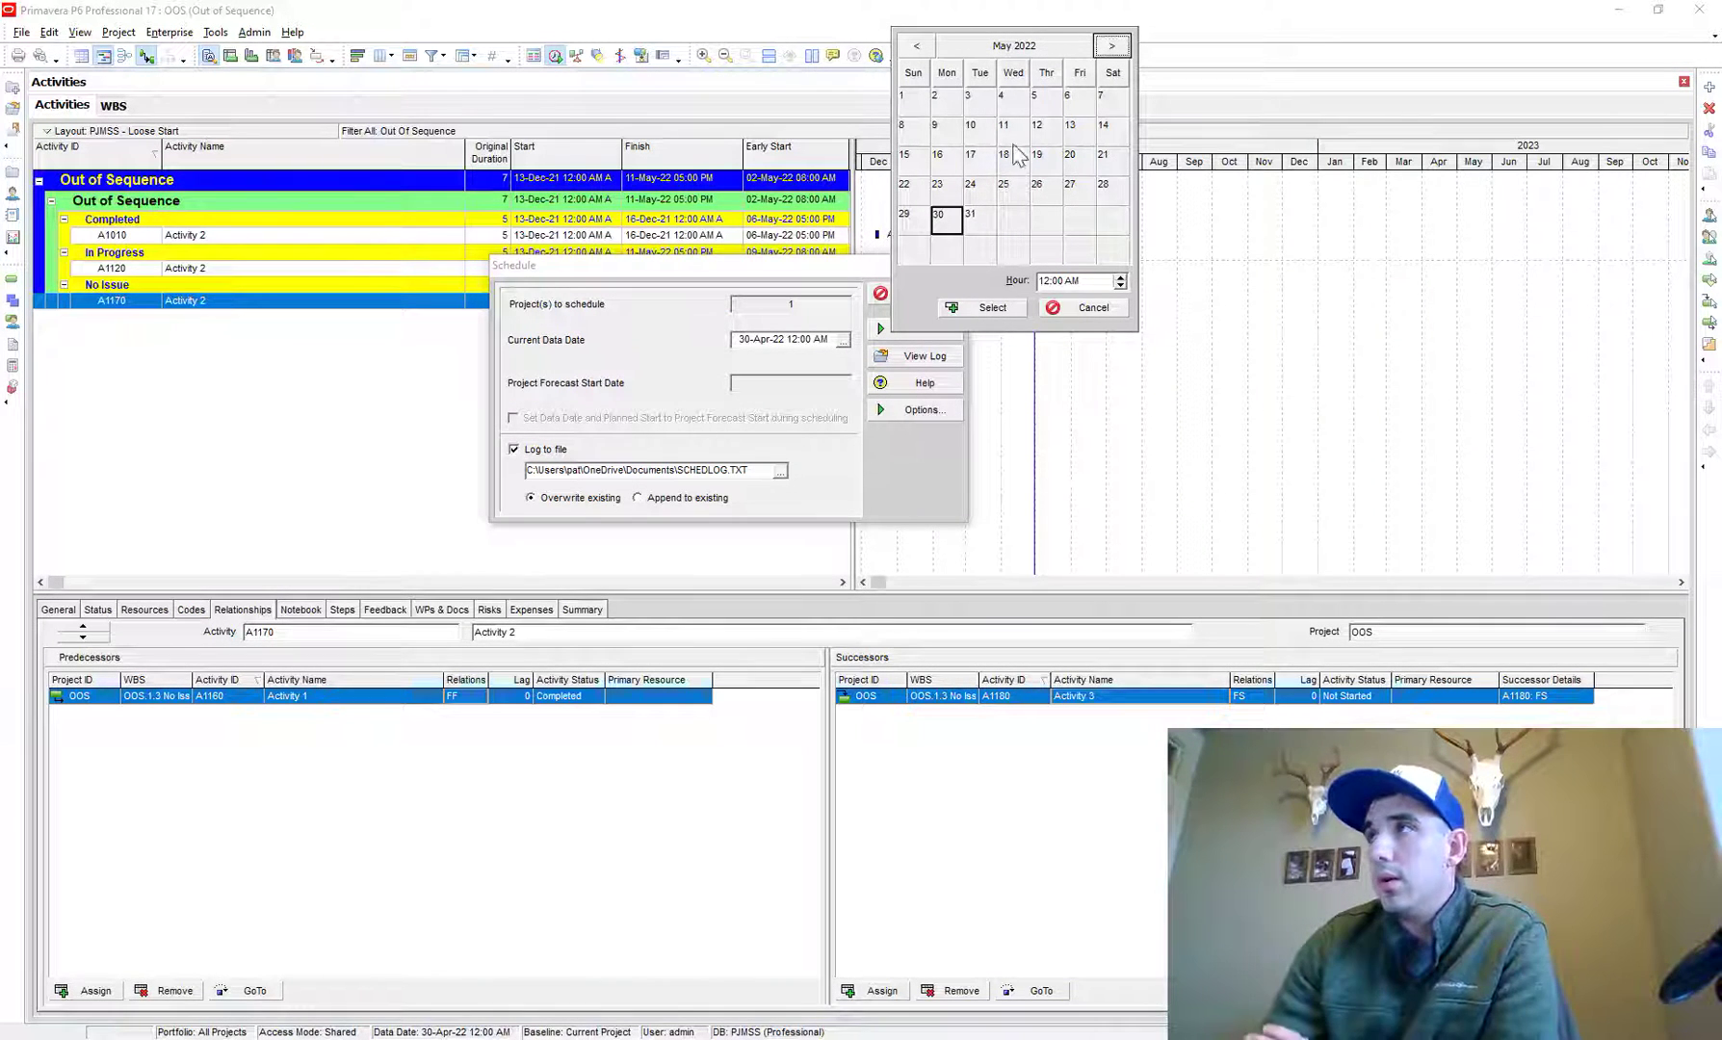
double_click(1005, 97)
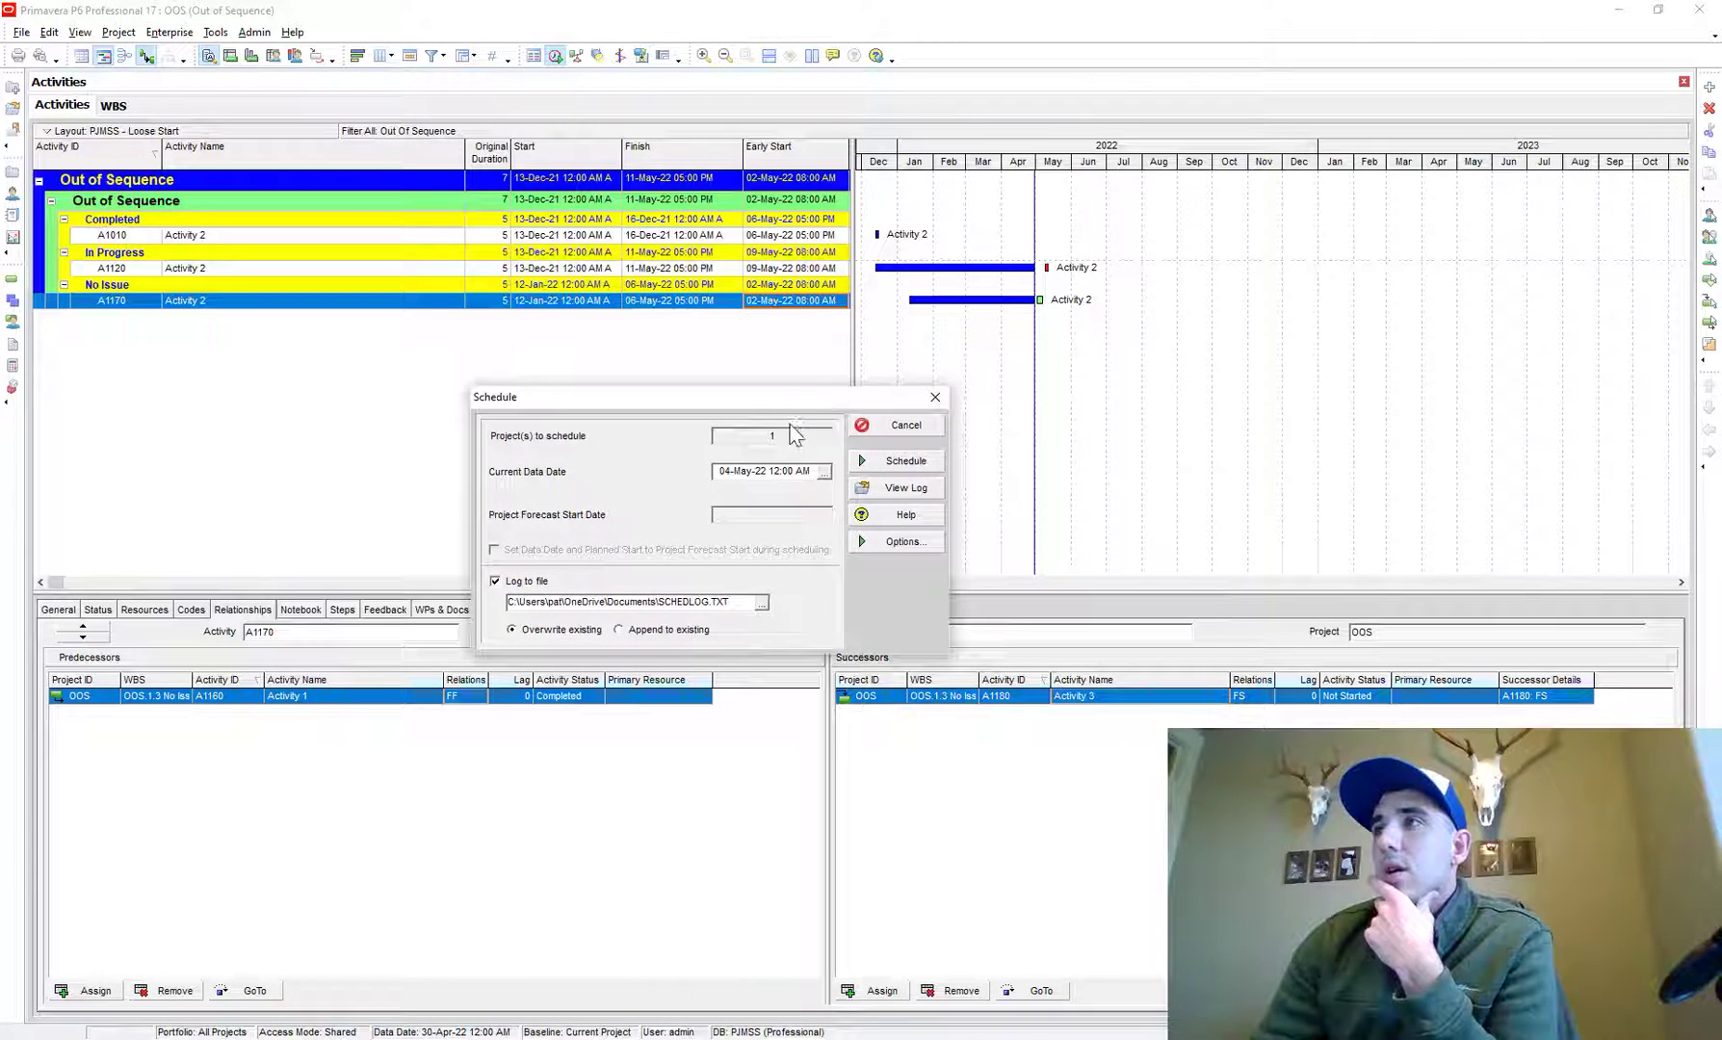
left_click(763, 471)
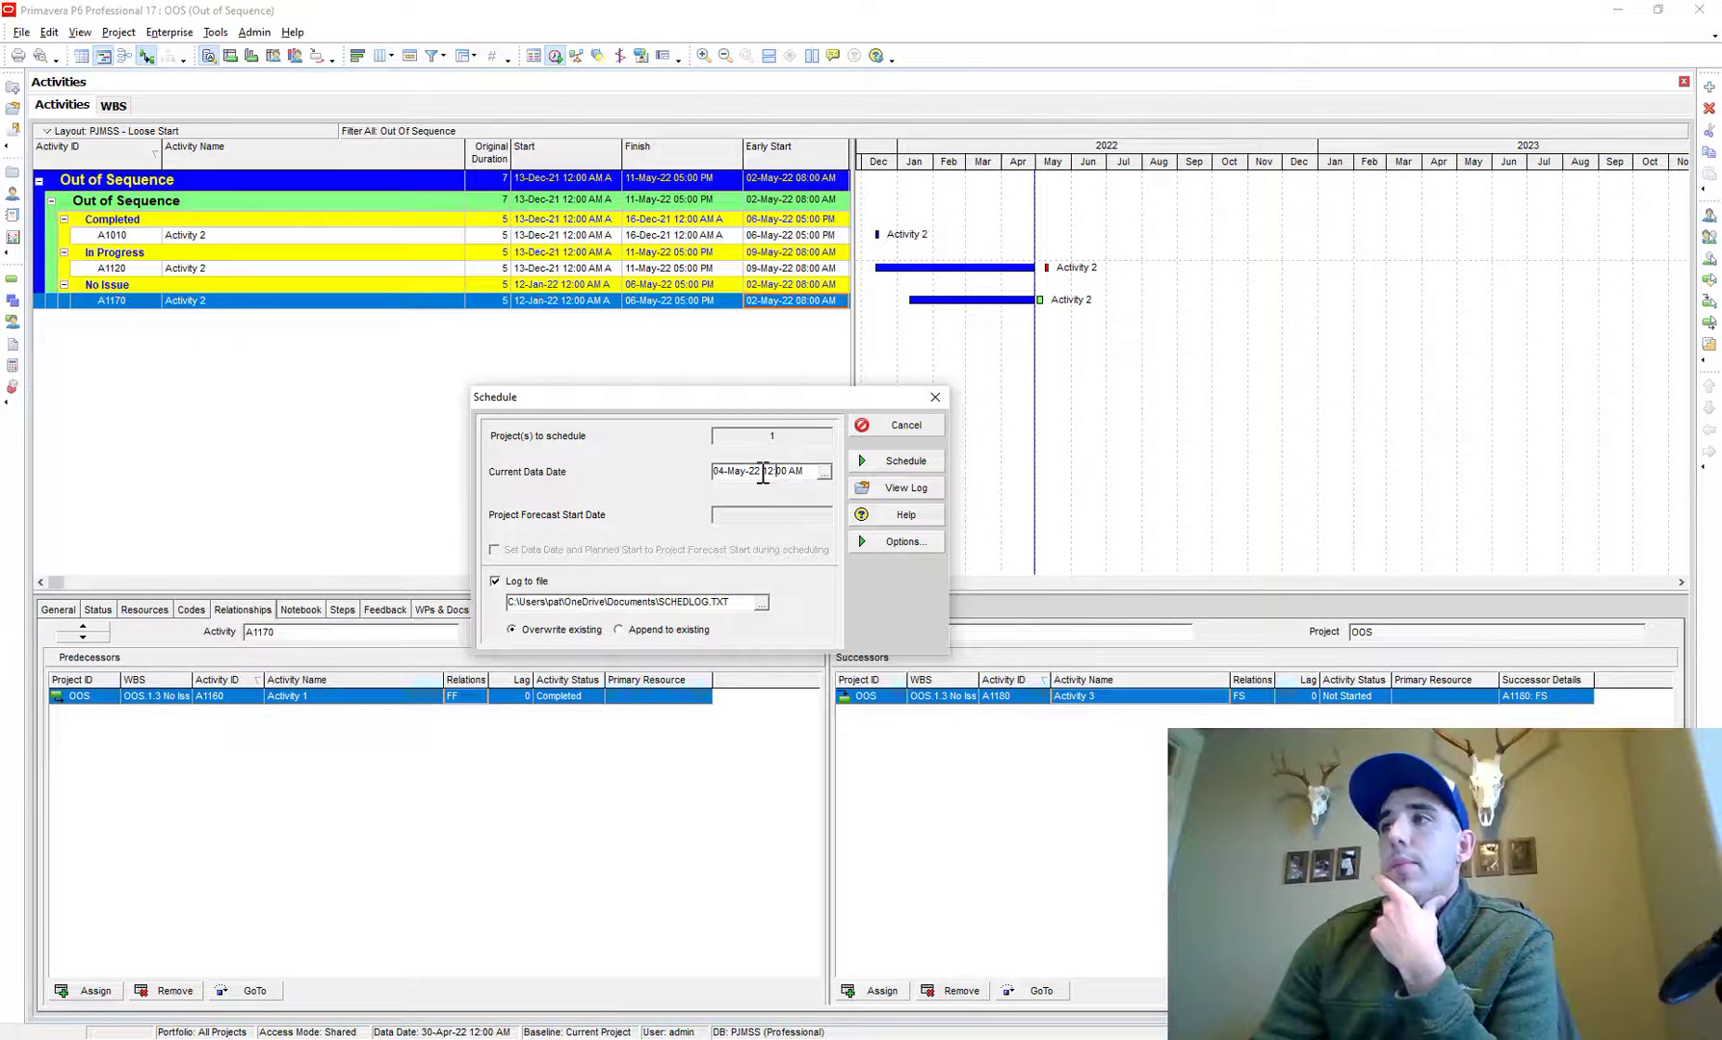
left_click_drag(763, 470, 805, 470)
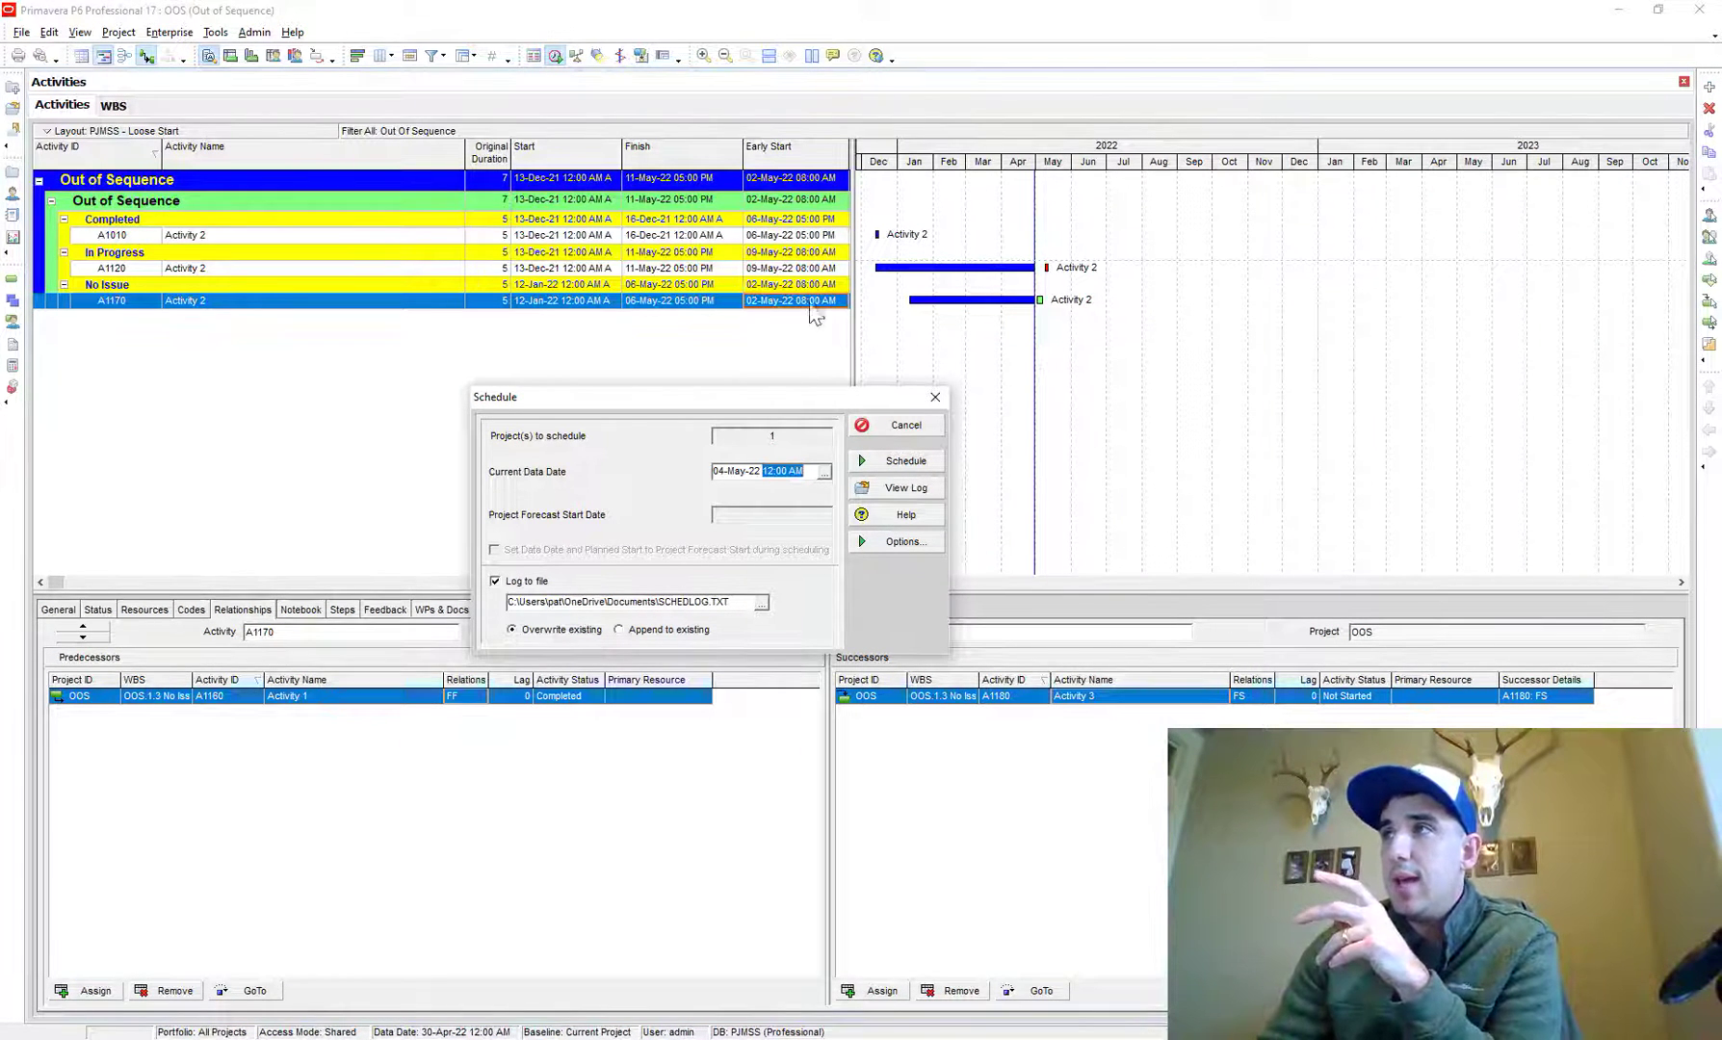
left_click(778, 471)
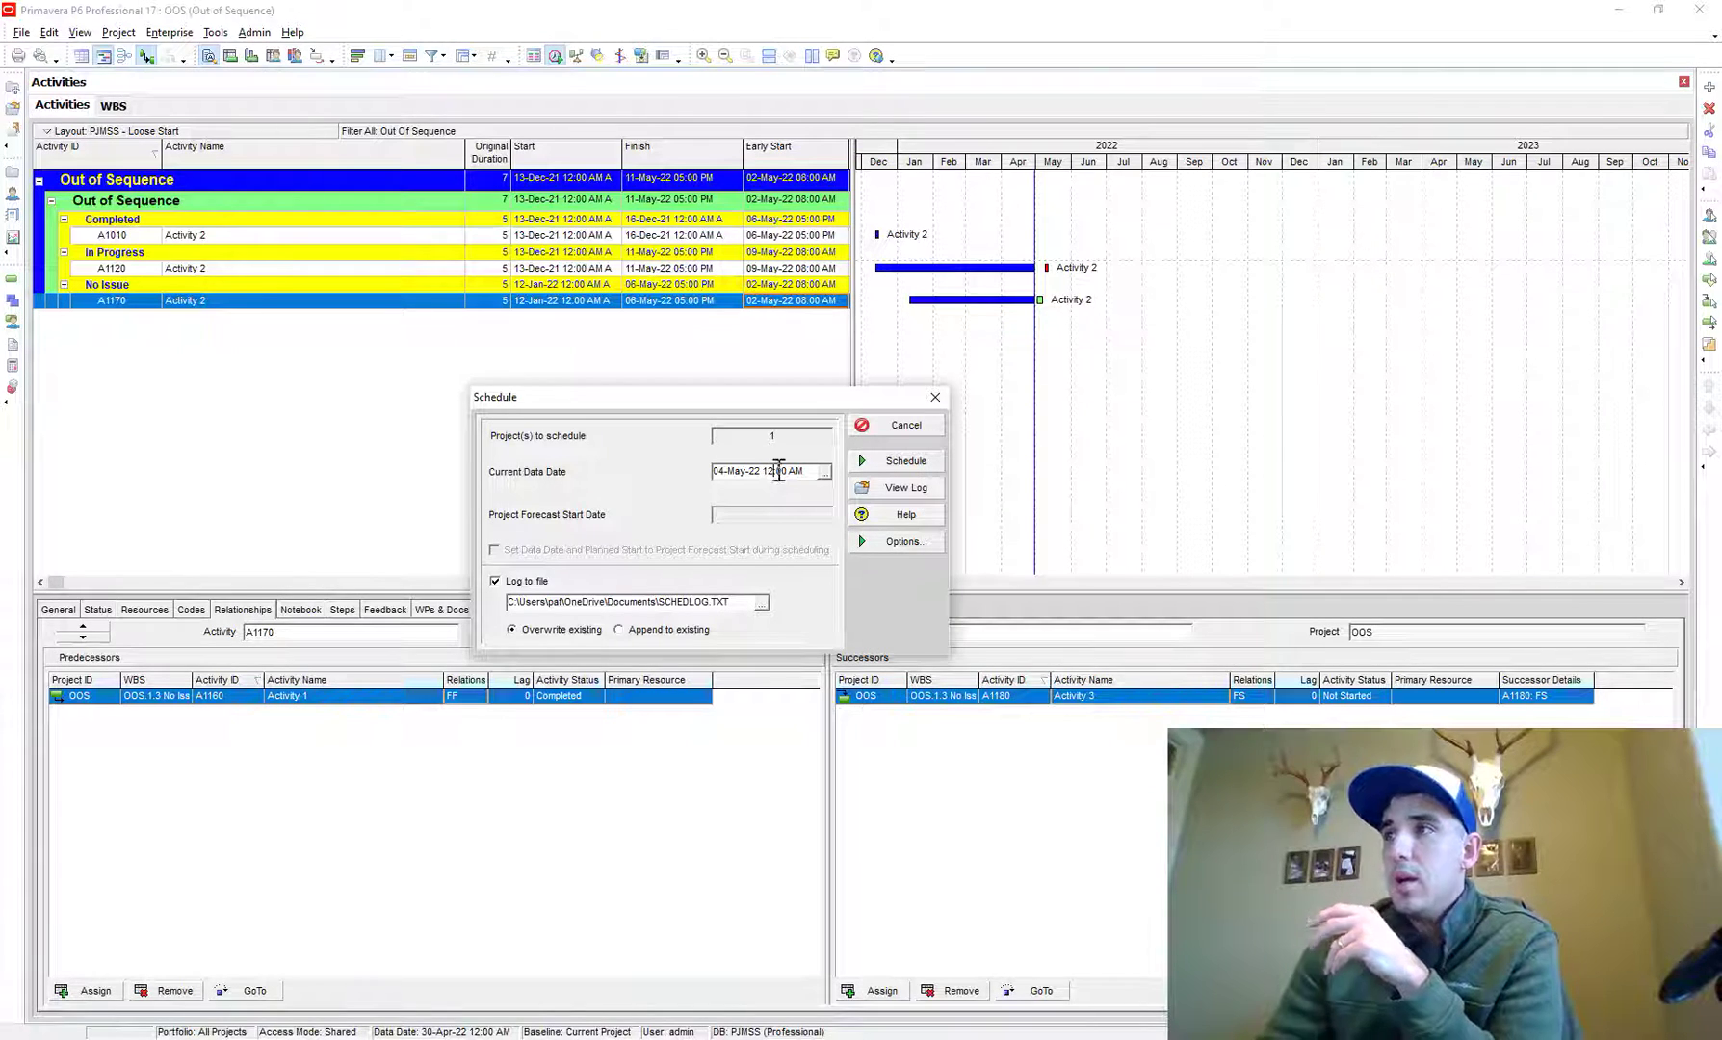
key("BackSpace")
key("BackSpace")
key("BackSpace")
type("8")
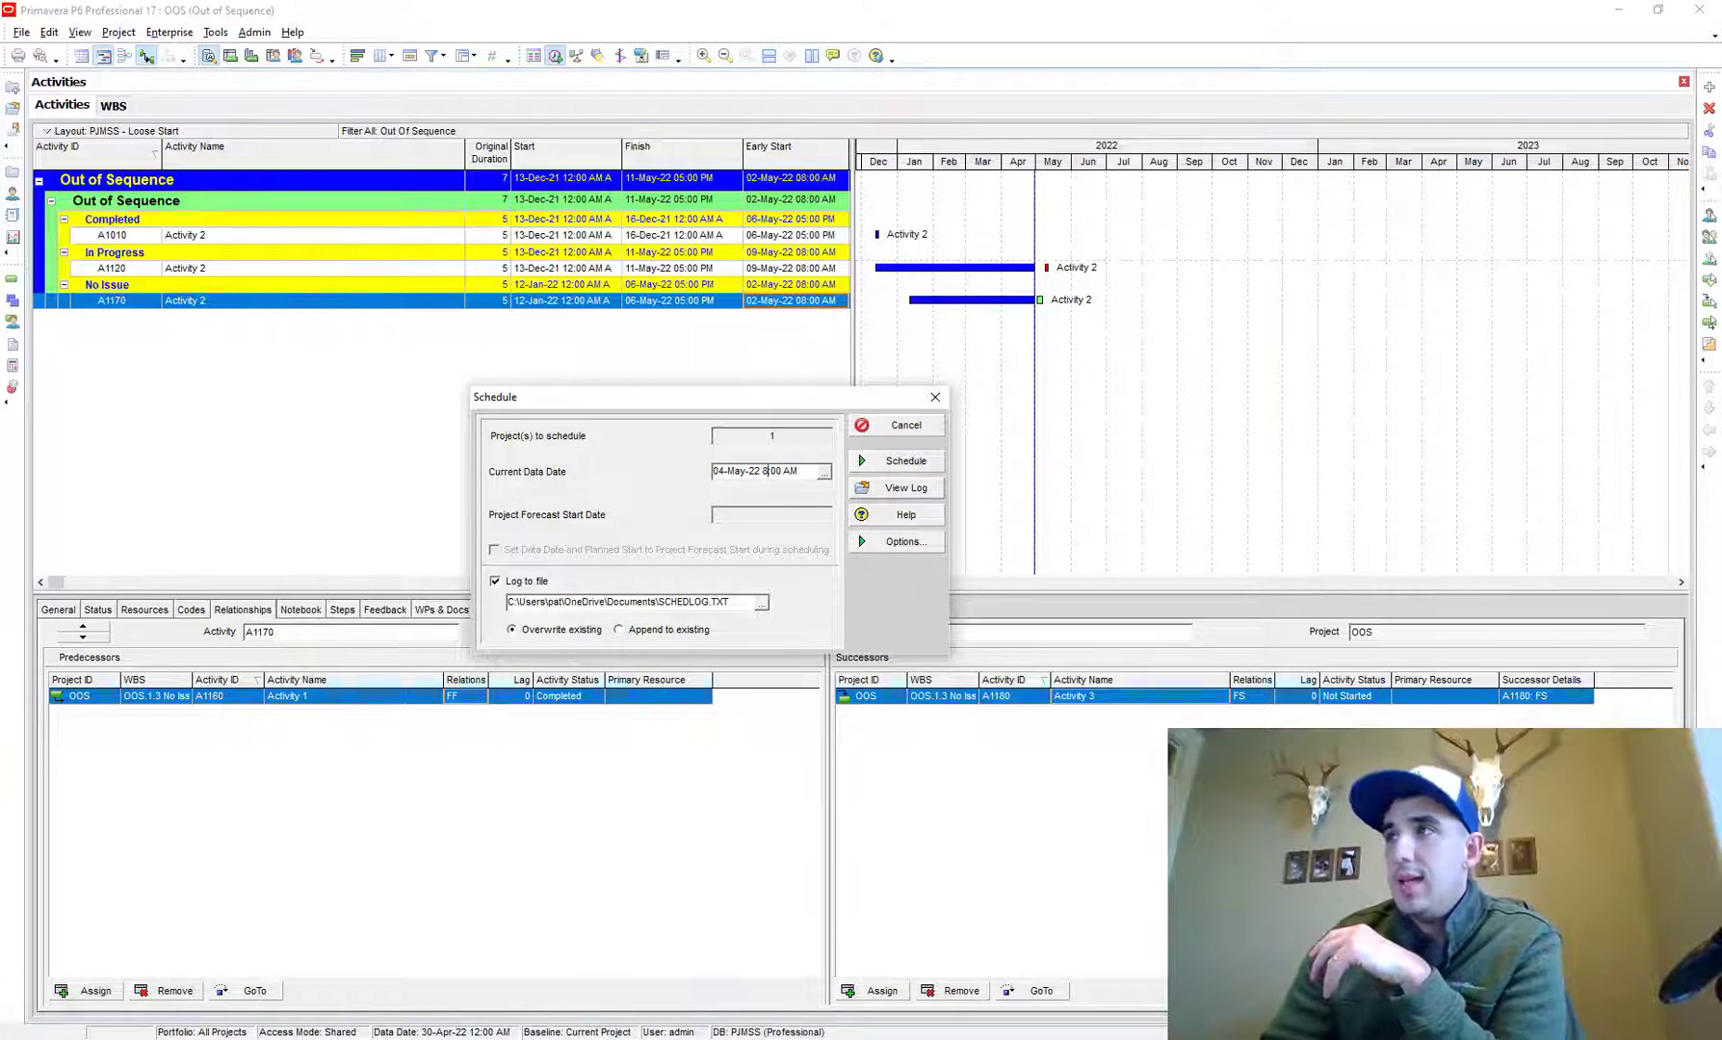
left_click(905, 461)
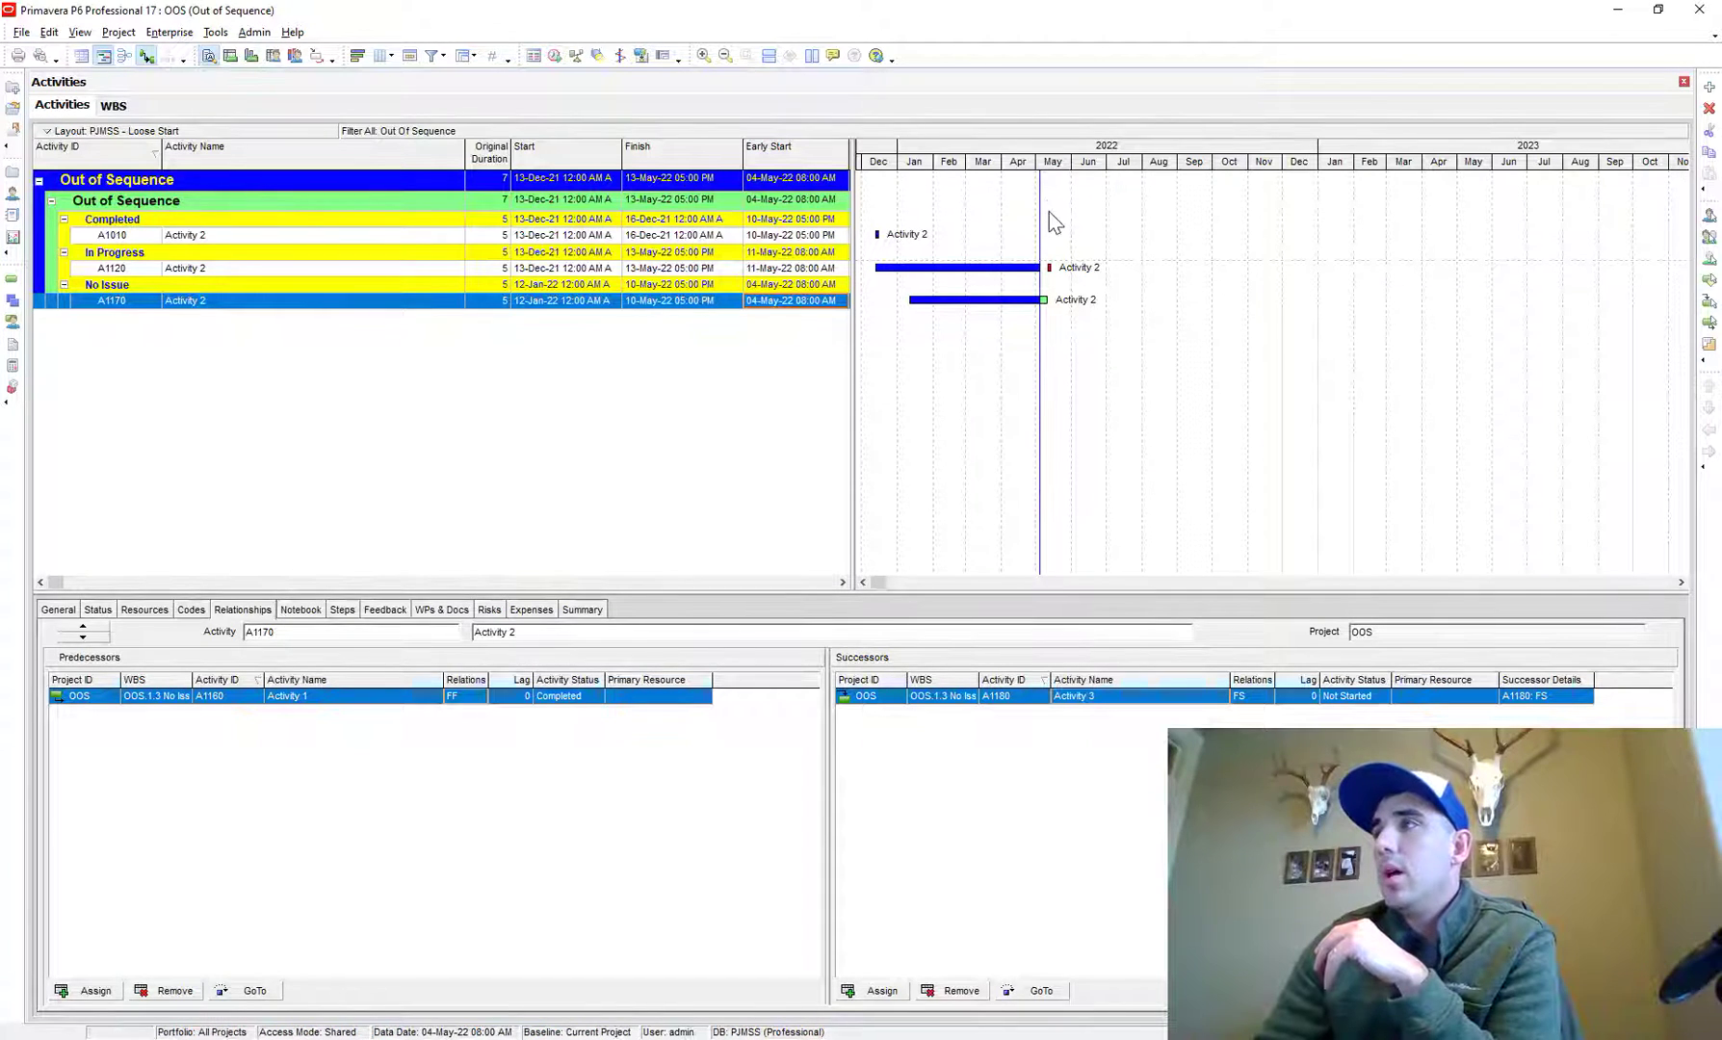
Step: Reapply the Out Of Sequence filter to the rescheduled activities
left_click(432, 56)
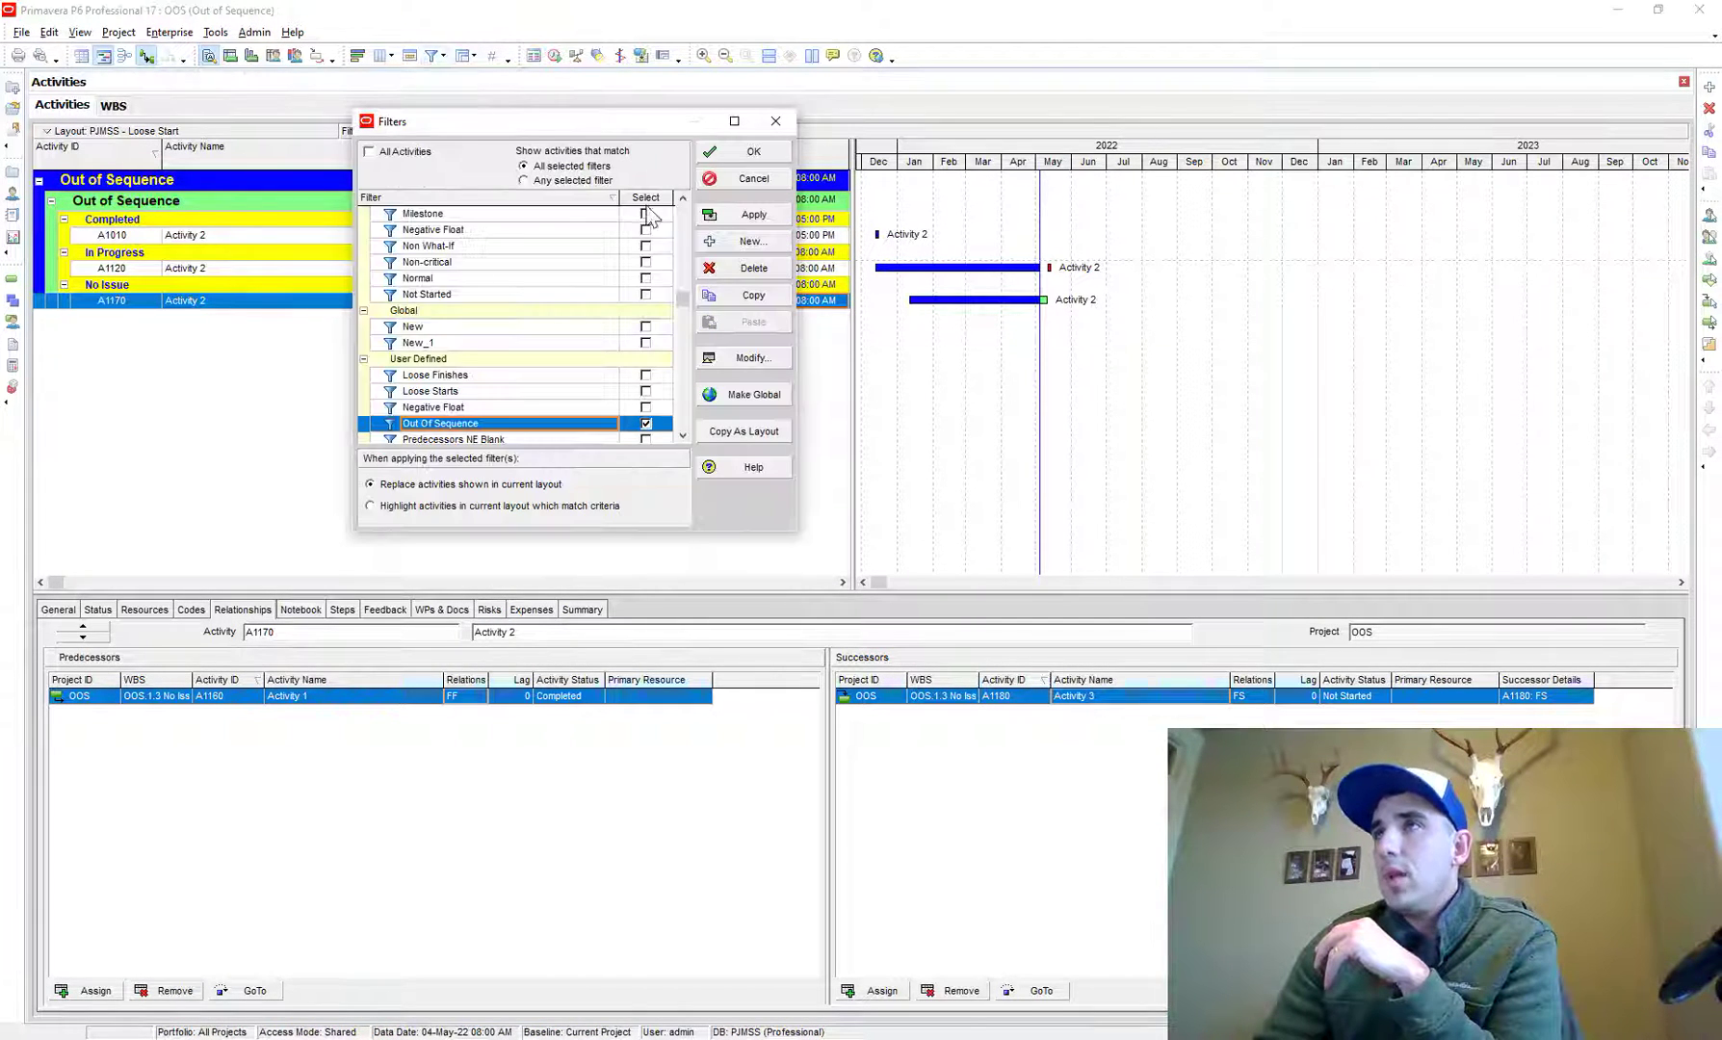
left_click(753, 214)
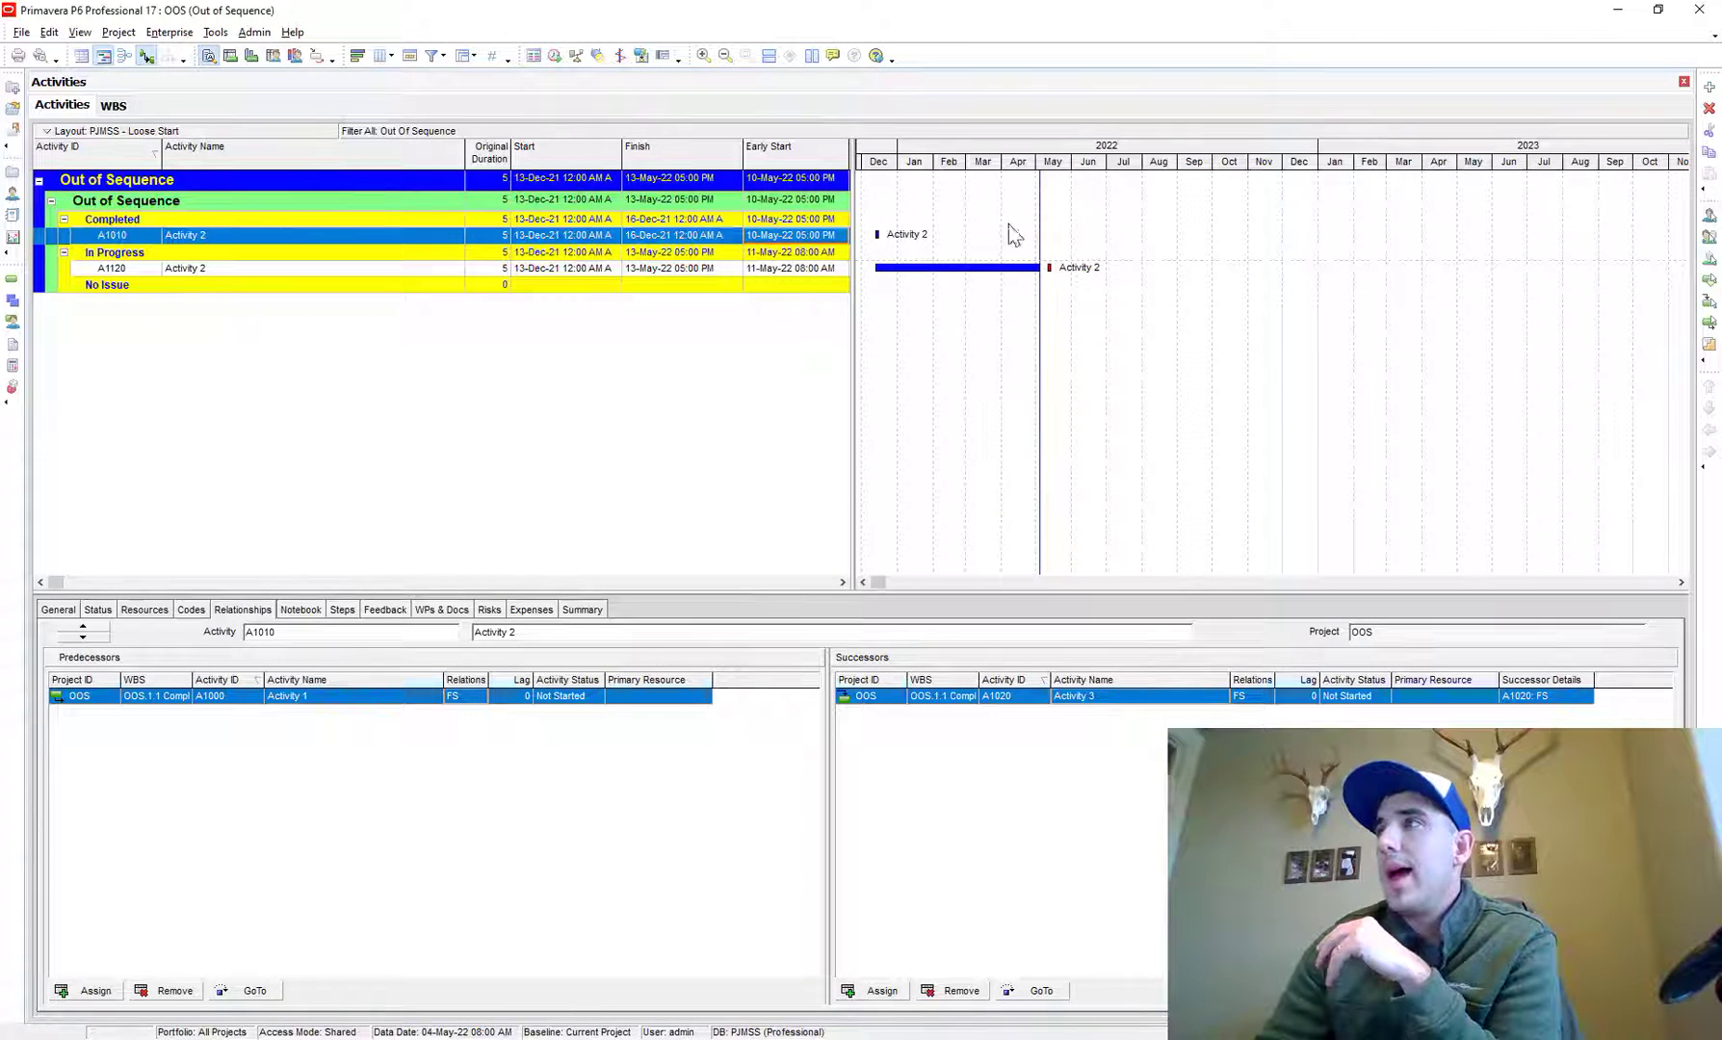
left_click(753, 152)
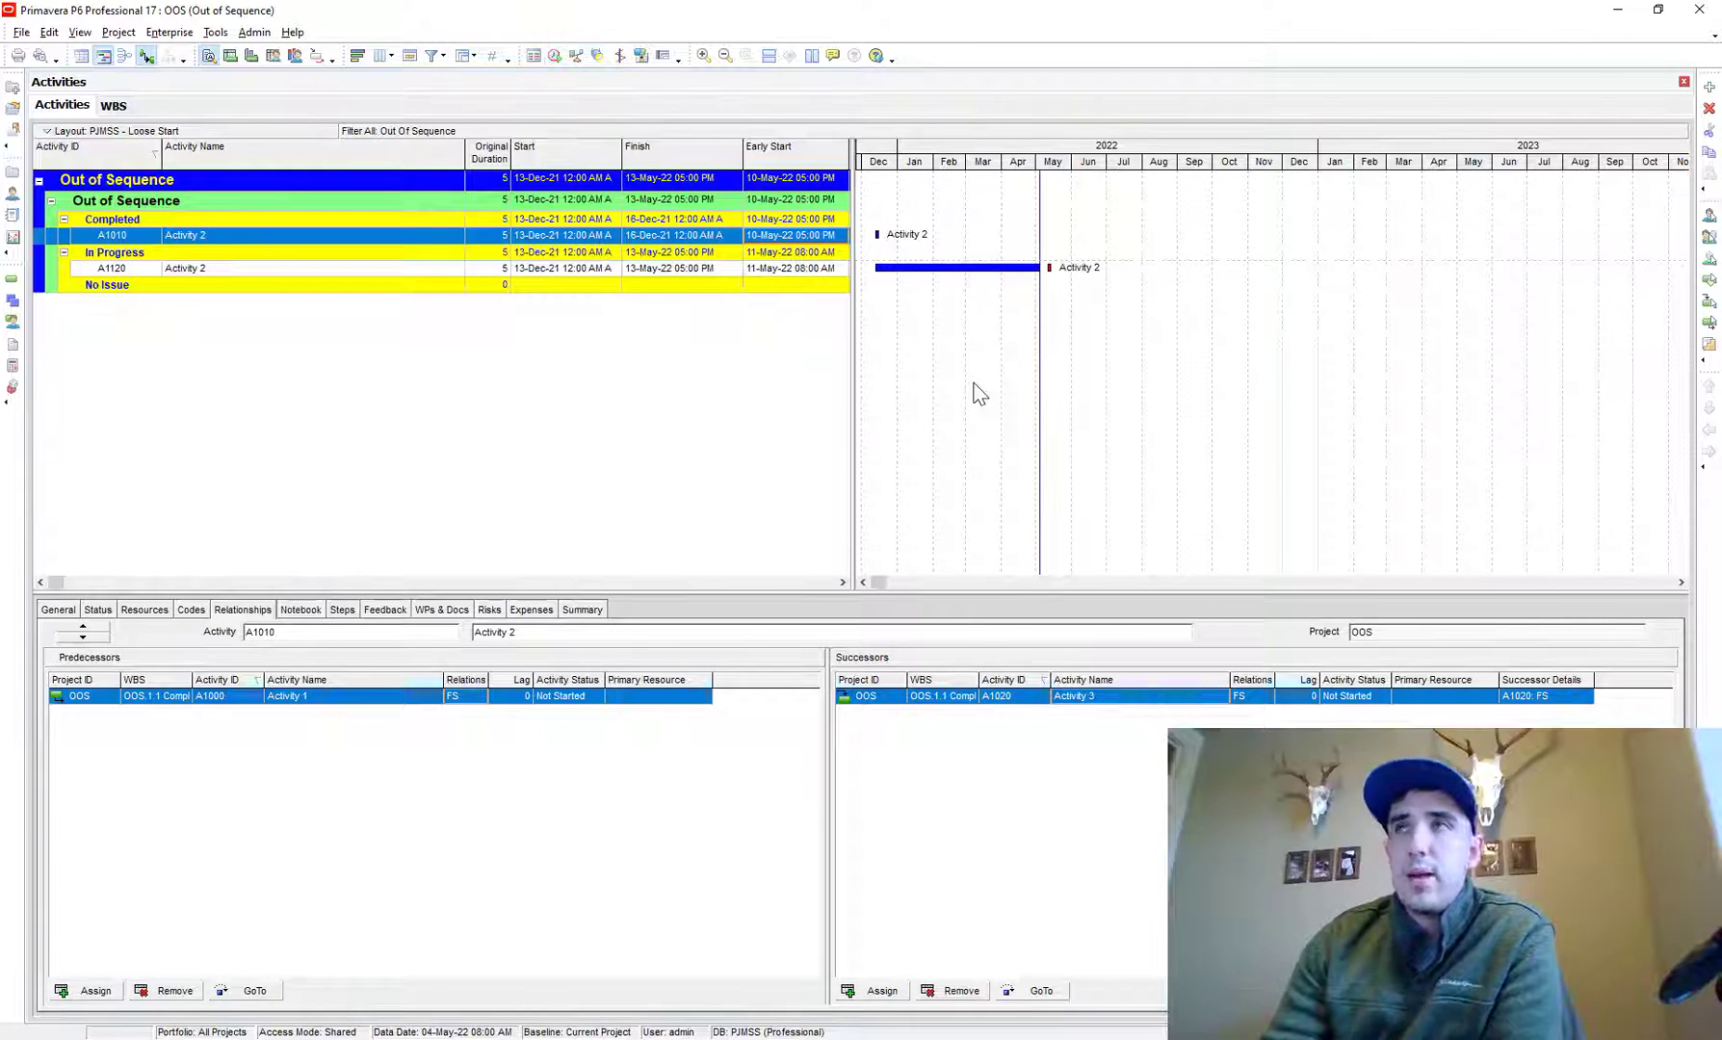
left_click(555, 54)
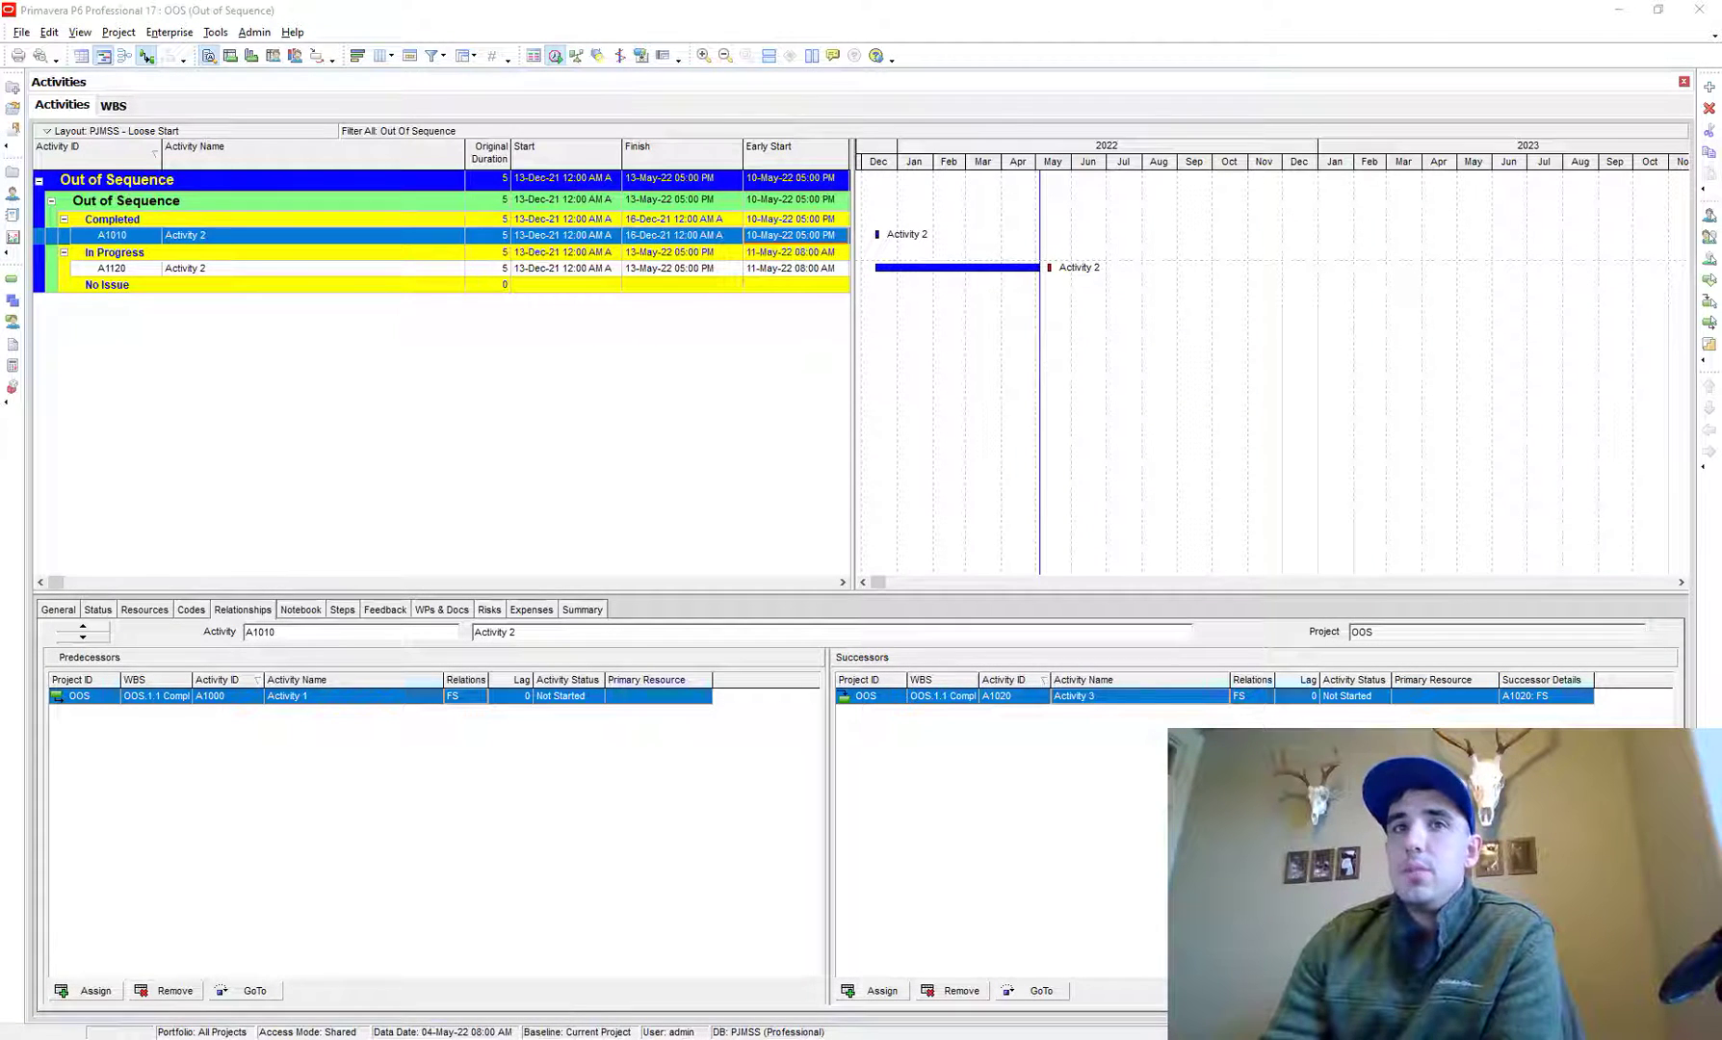
Step: Move the data date back to 30-Apr-22 and reschedule so Early Starts return to 06-May-22 and 09-May-22
left_click(688, 218)
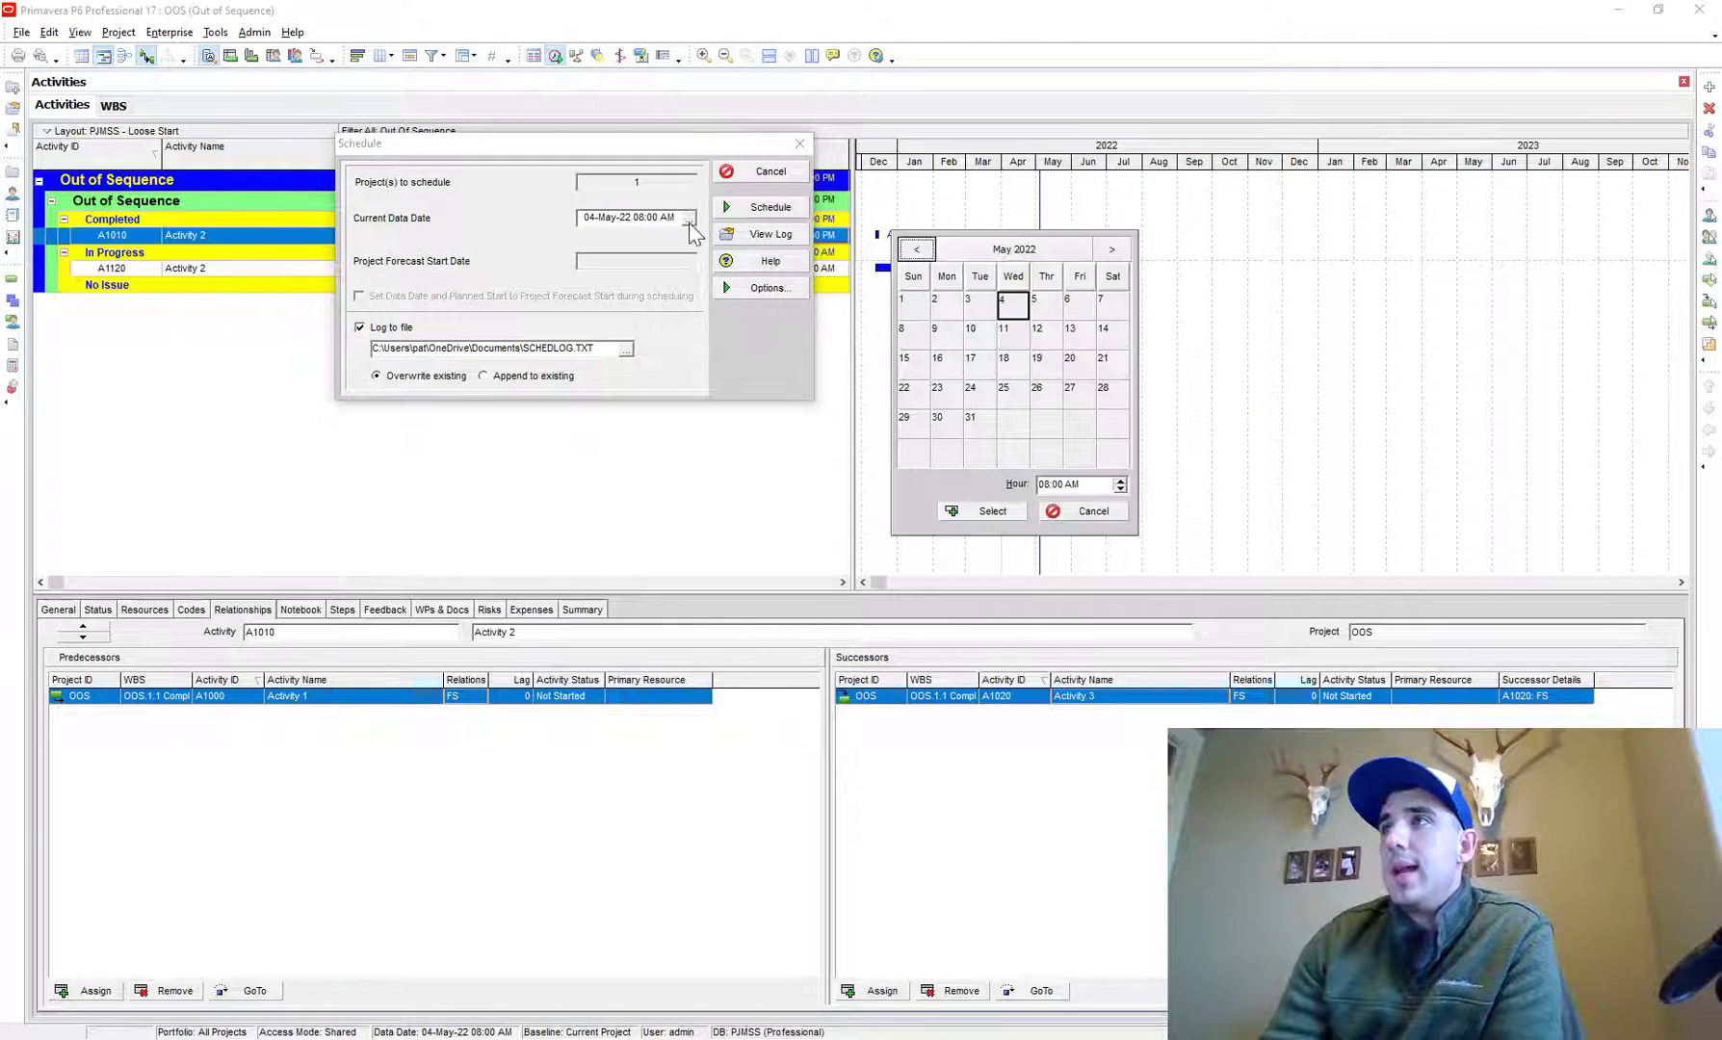
left_click(927, 250)
double_click(1105, 417)
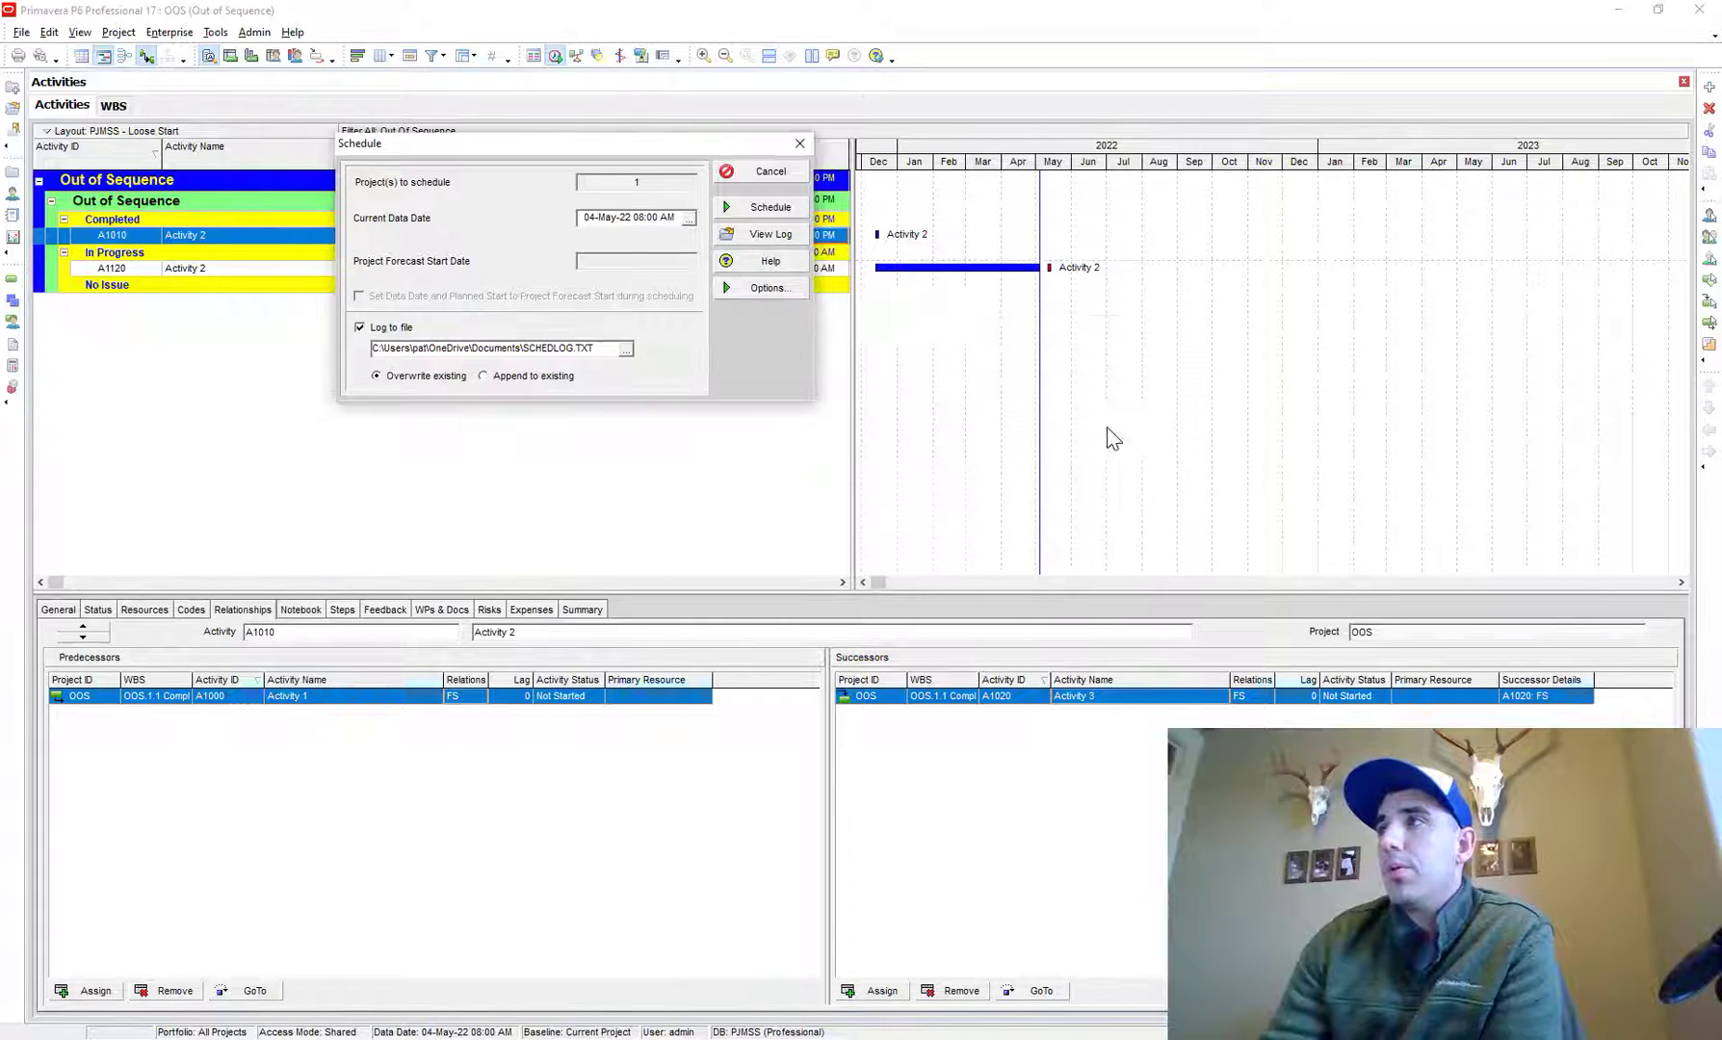
left_click(765, 210)
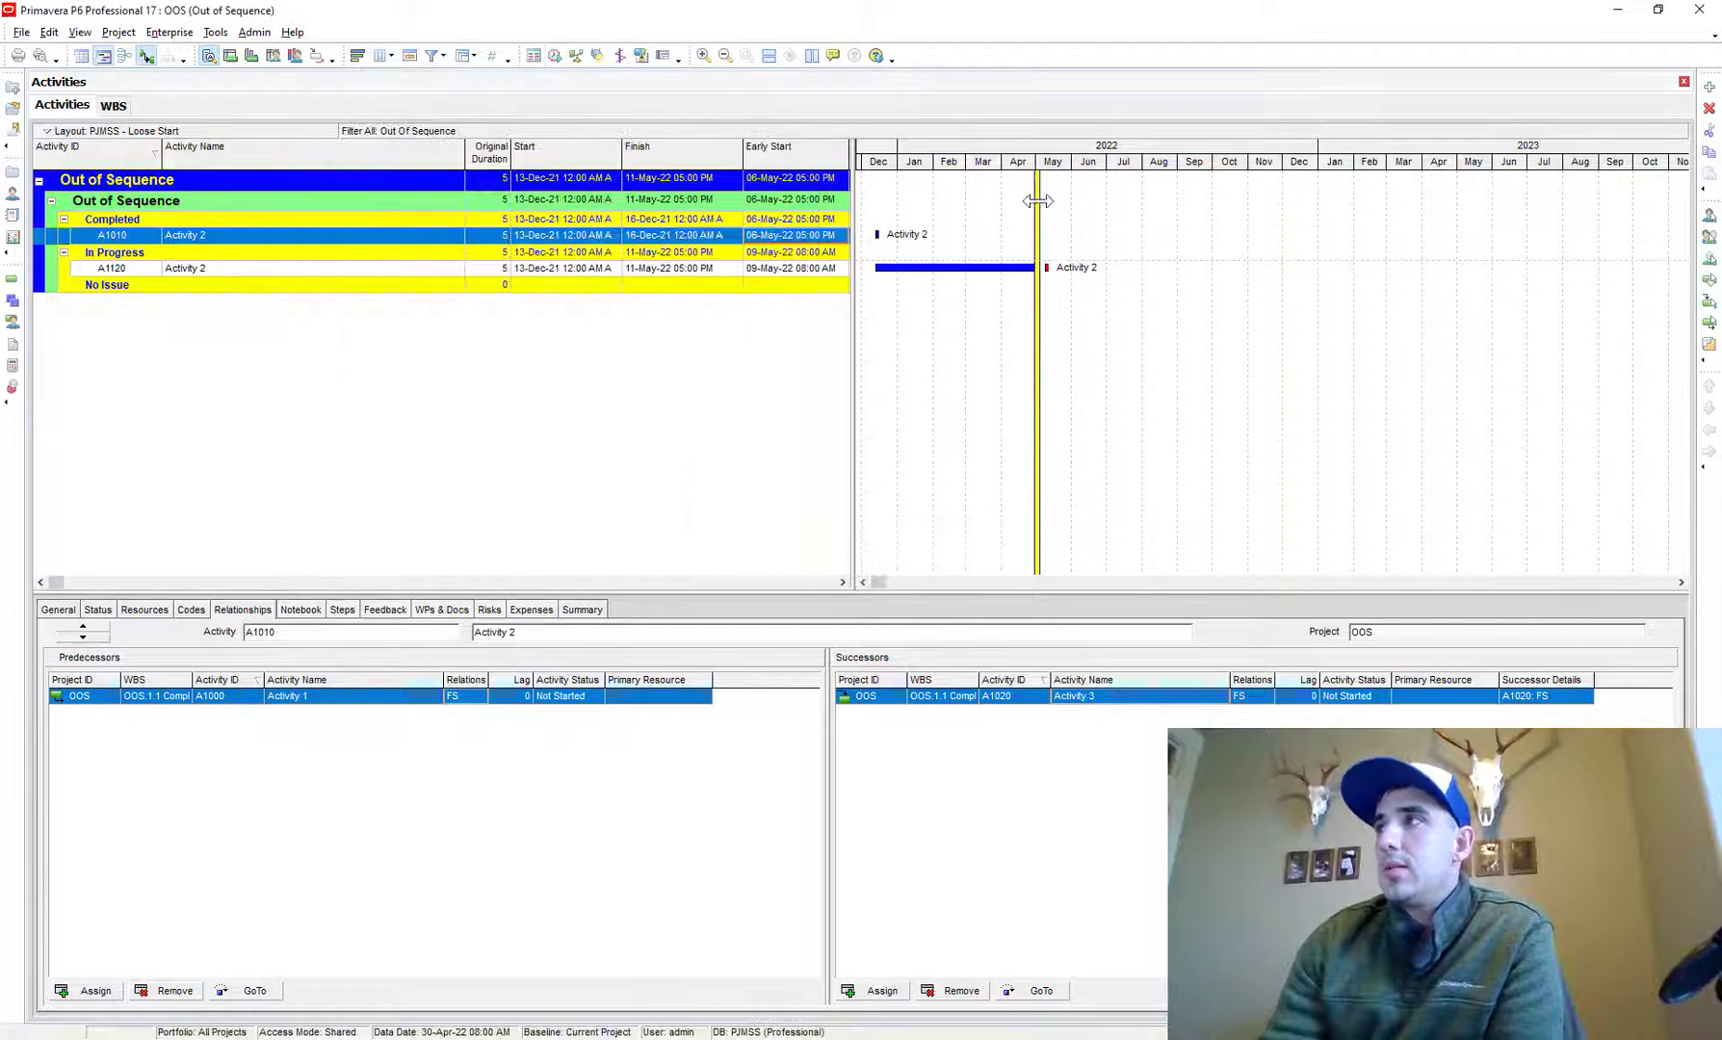